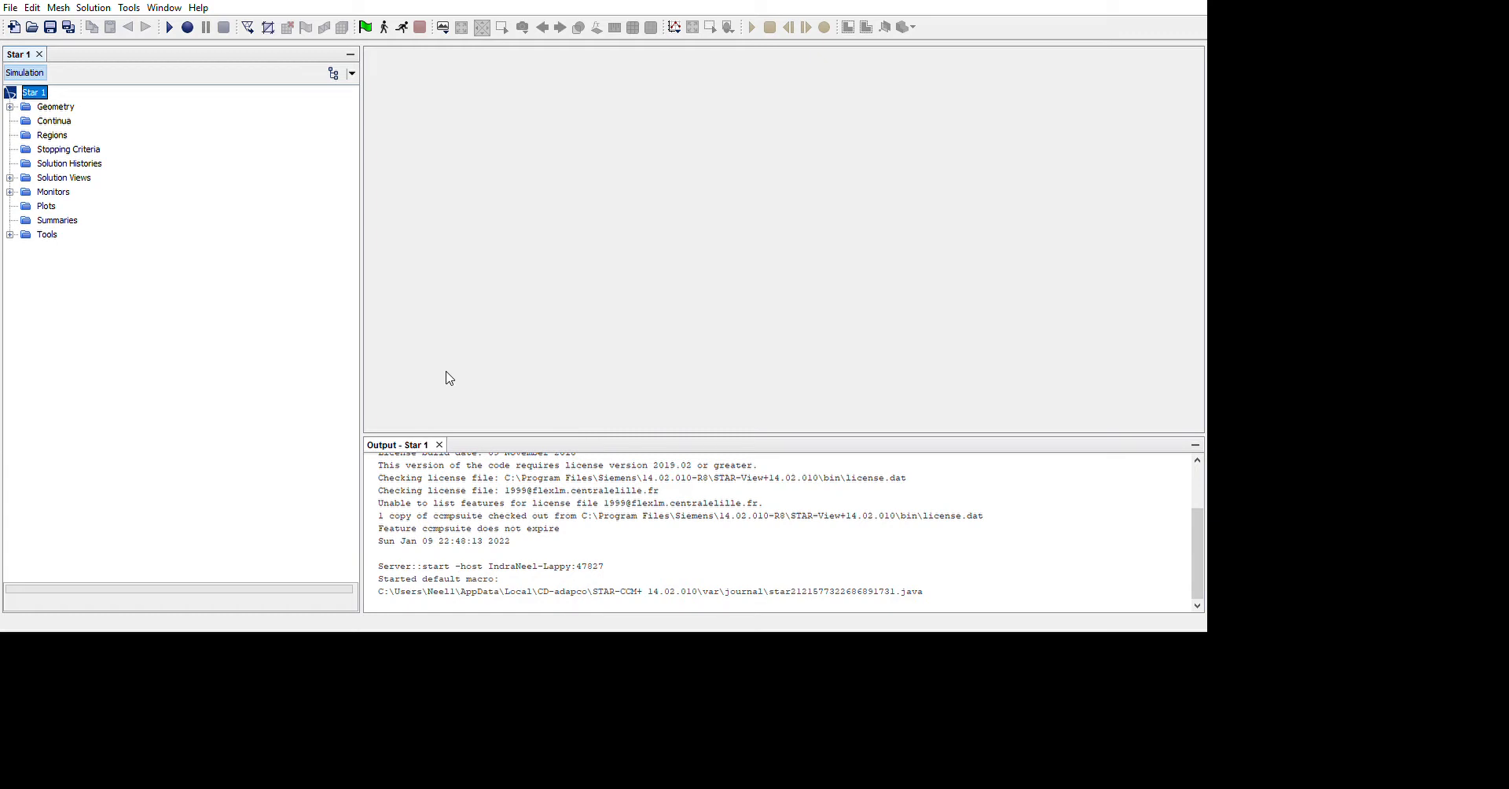
Create a new 3D-CAD model and start a sketch on its XY plane
left_click(10, 106)
left_click(102, 122)
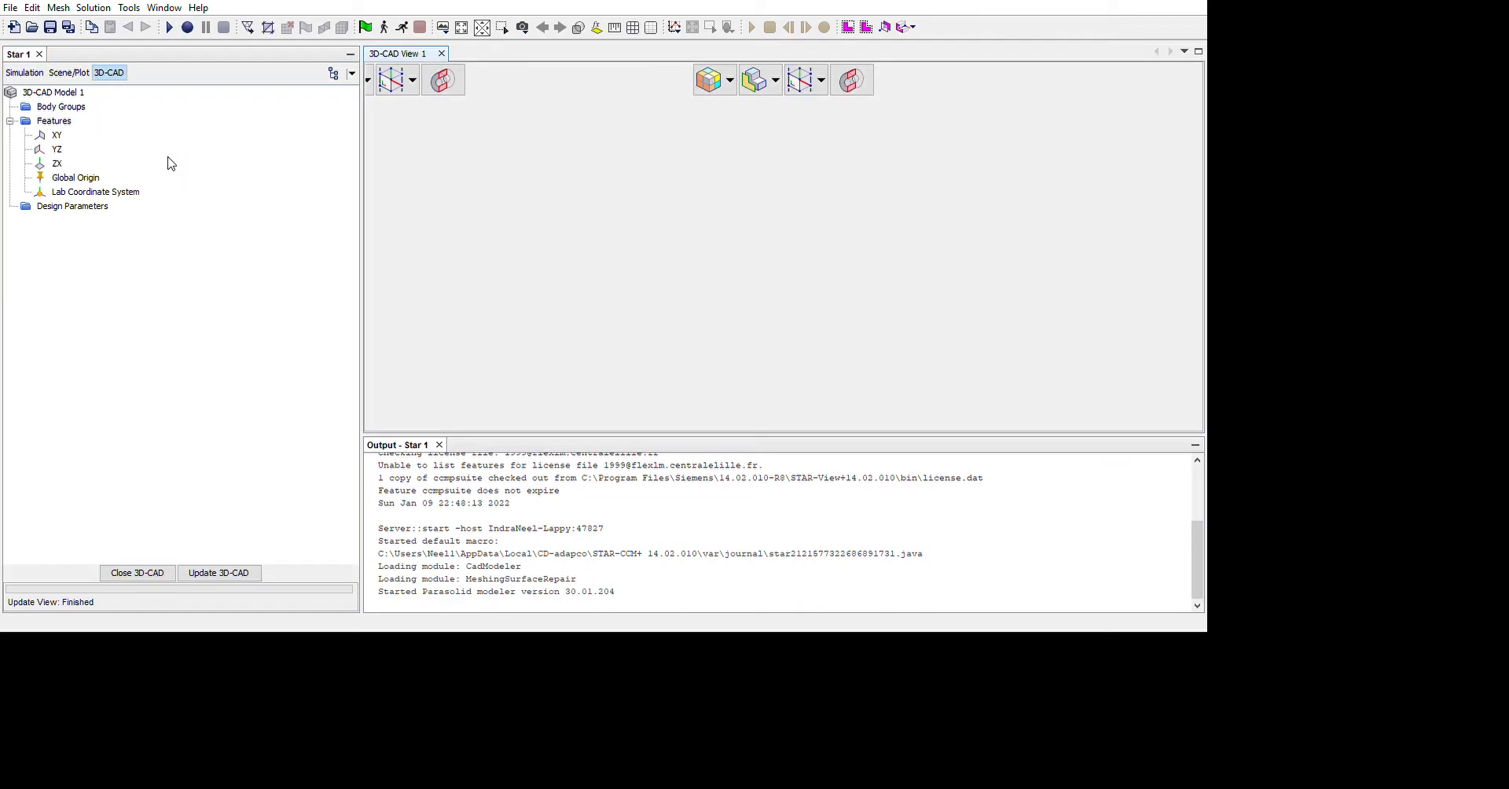
left_click(58, 135)
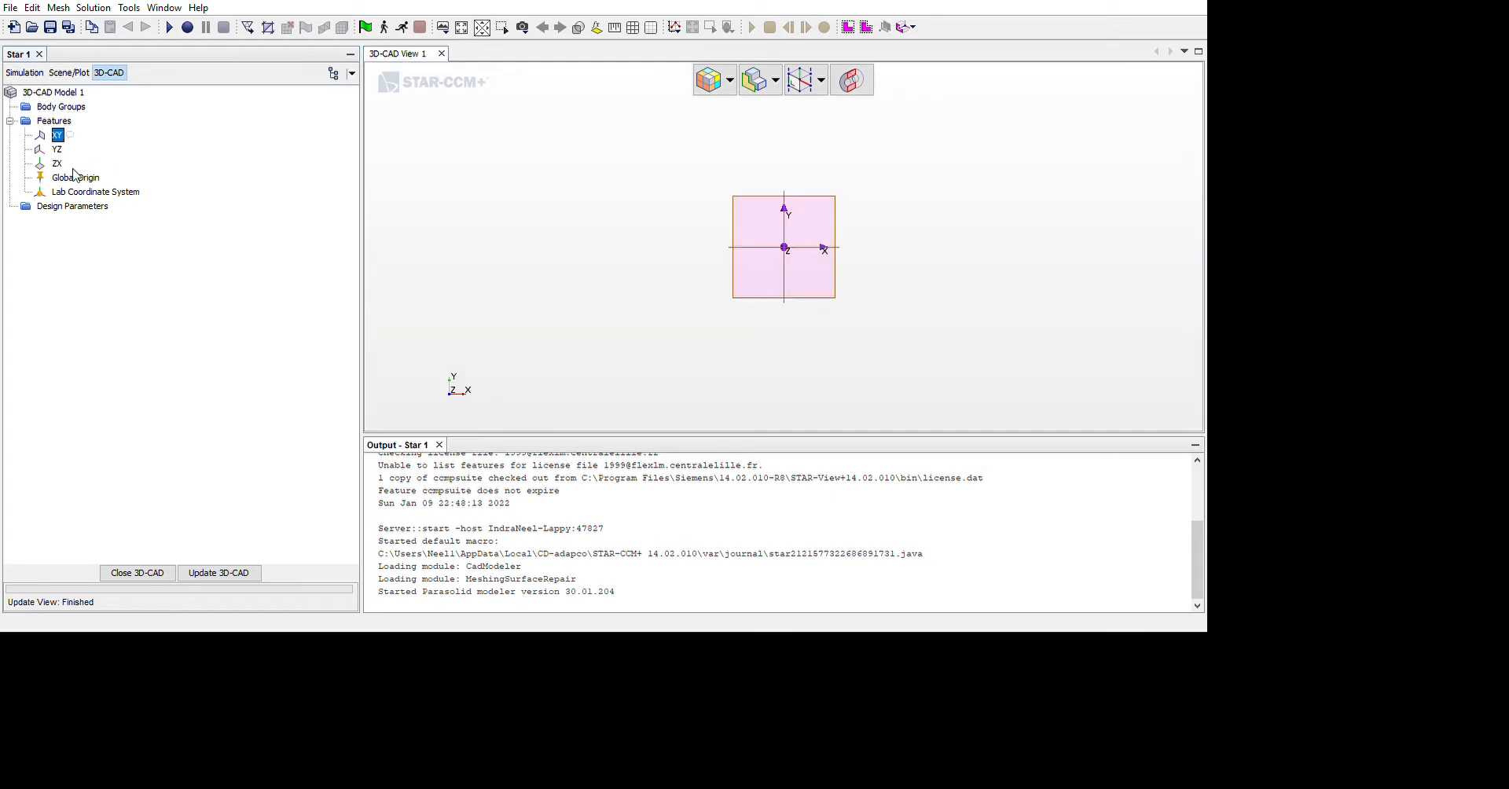
scroll(987, 323, "up", 5)
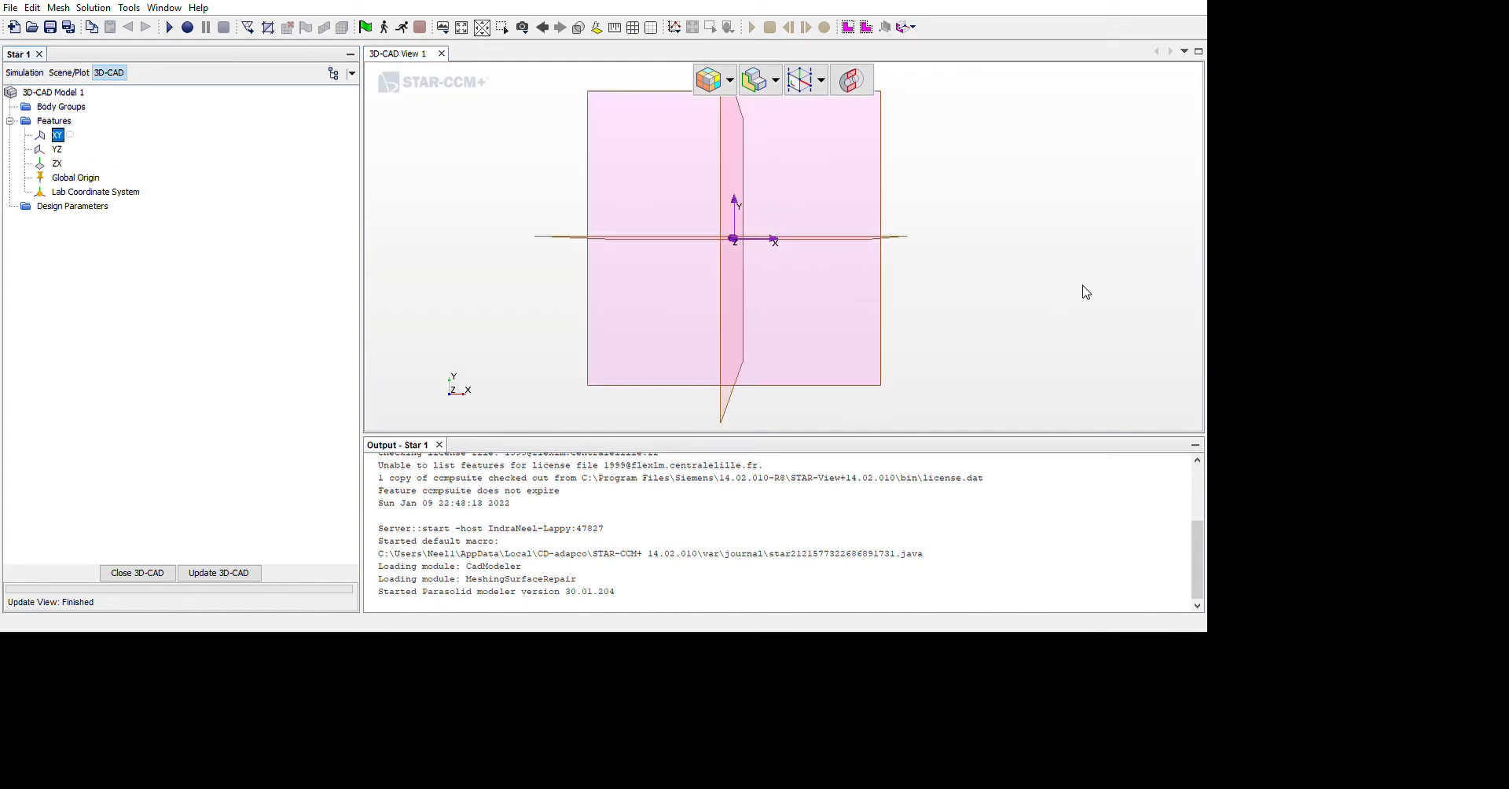
scroll(872, 319, "down", 4)
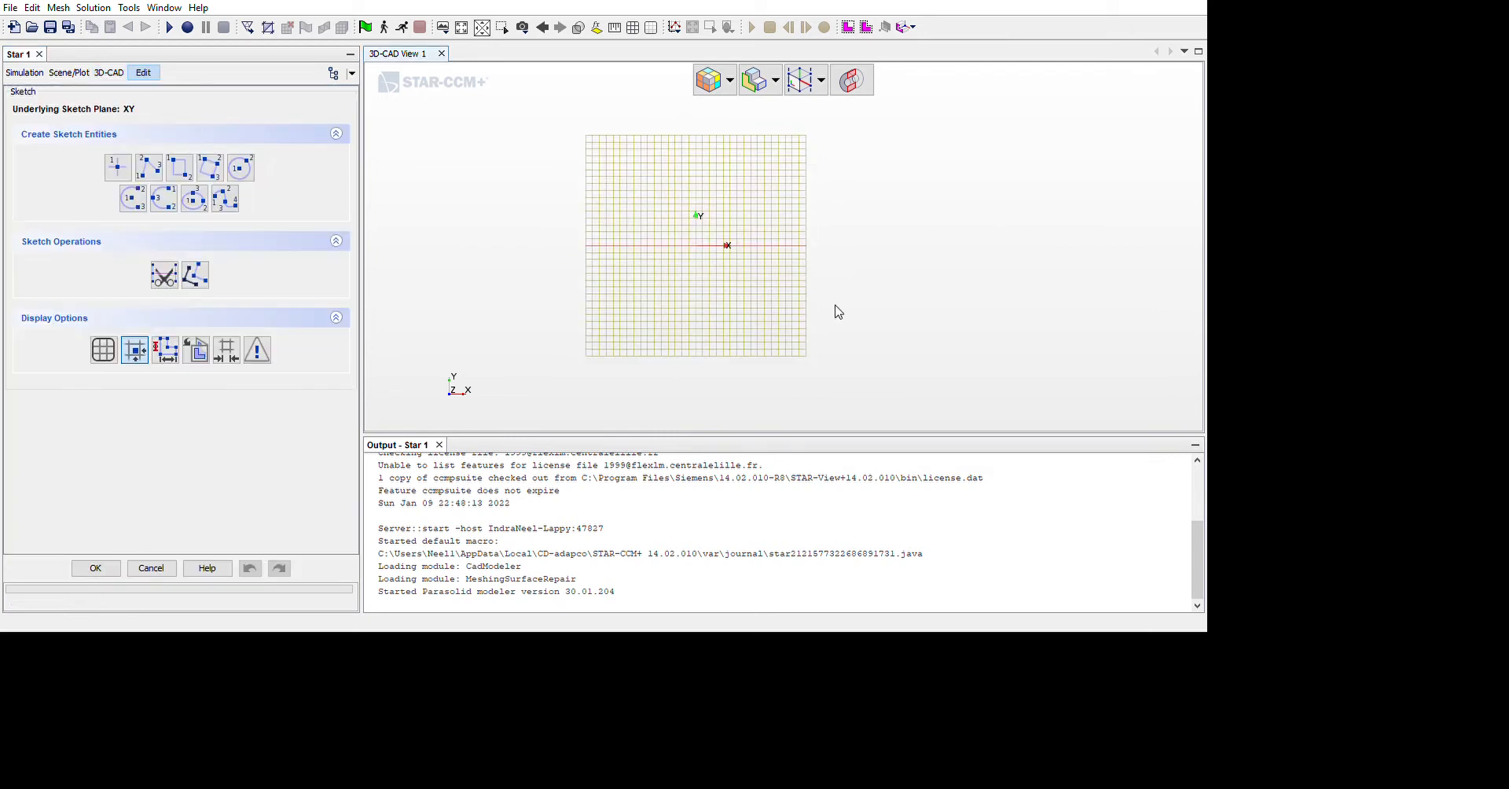
Sketch a rectangle about 0.1 m long and 0.04 m high with its lower-left corner at the origin
left_click(180, 168)
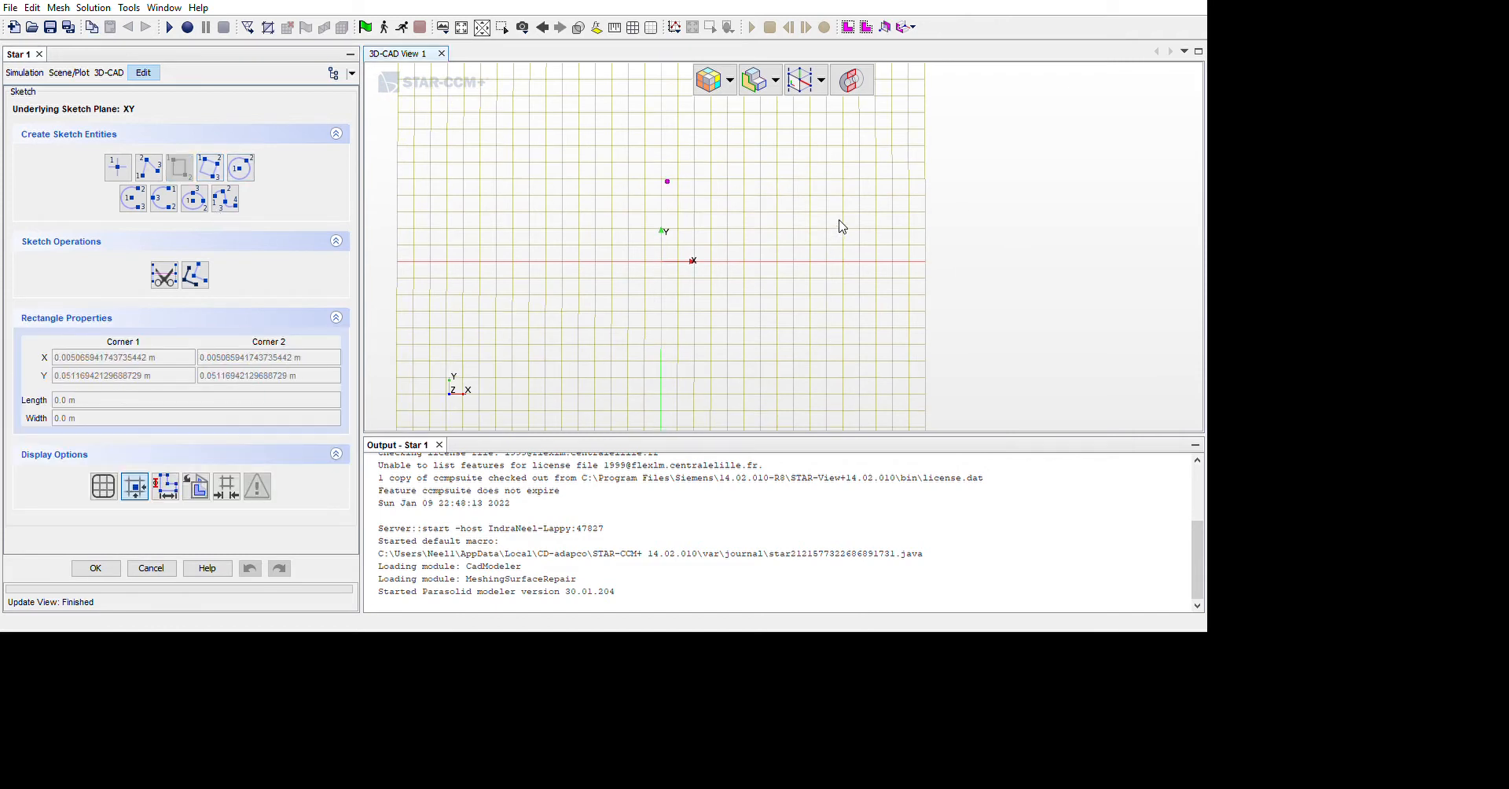
left_click_drag(661, 261, 826, 195)
left_click(1036, 246)
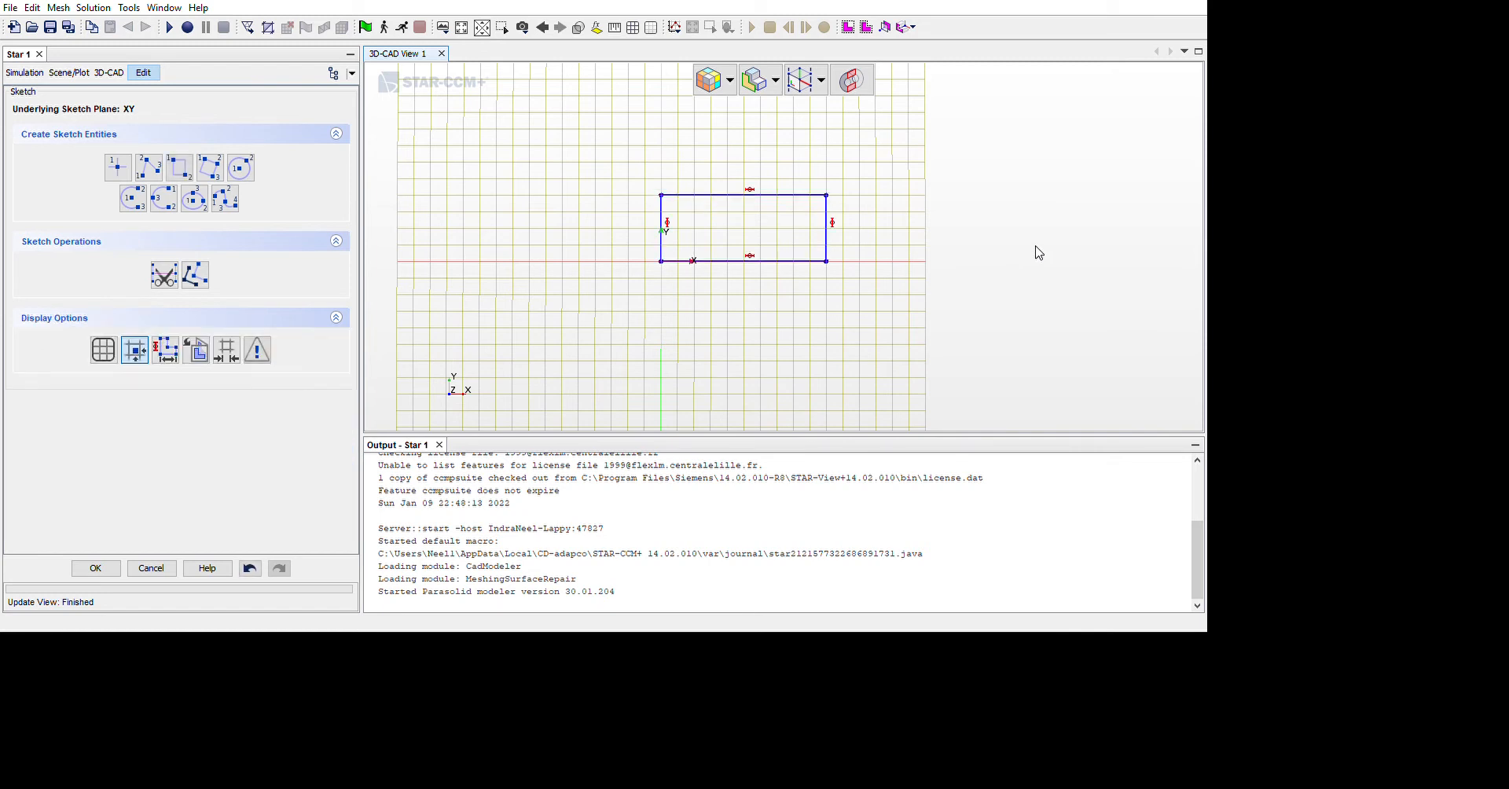
Add a 0.5 mm length dimension to the rectangle's left vertical edge
left_click(826, 268)
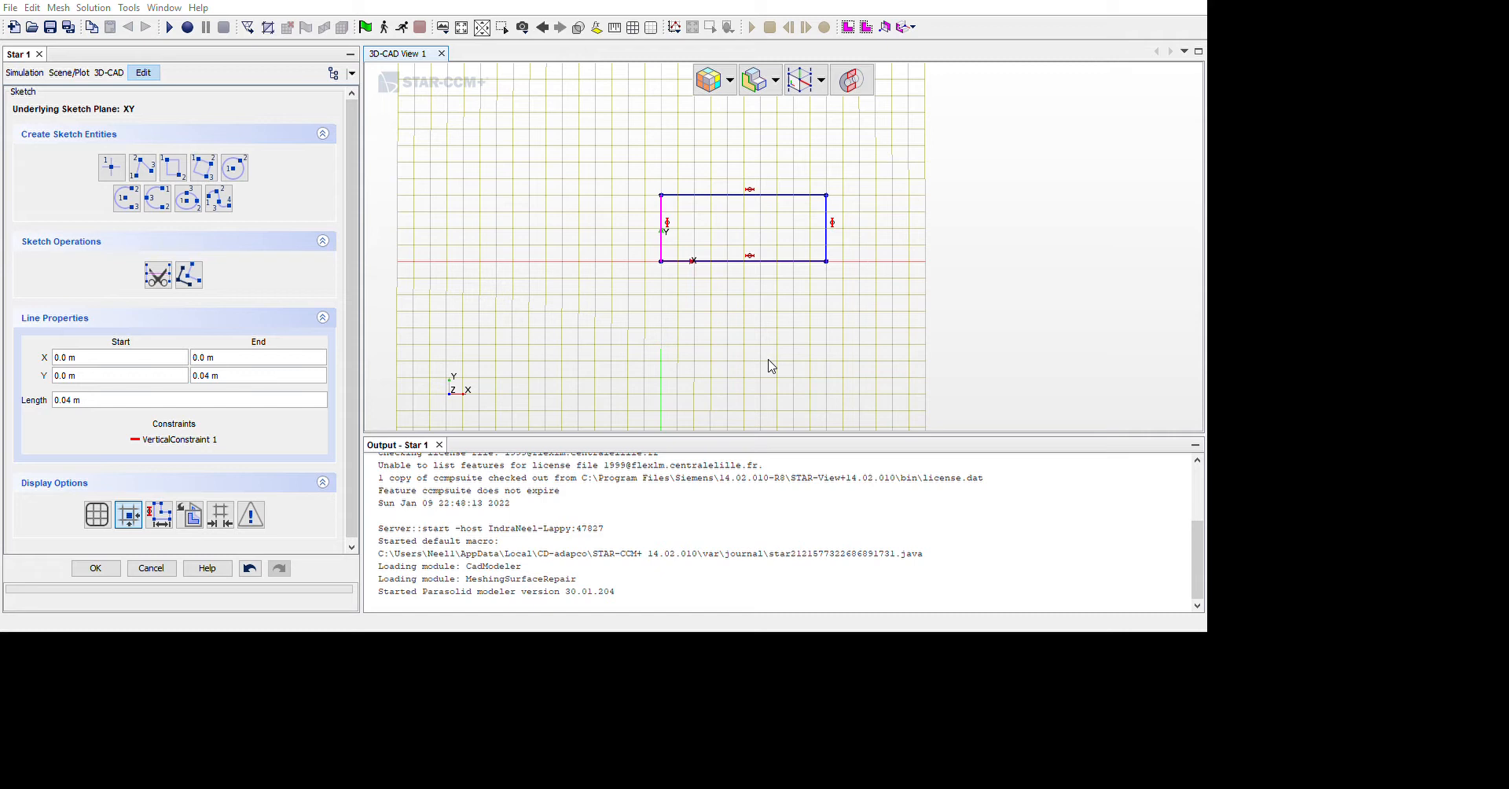
left_click(707, 437)
scroll(856, 338, "up", 5)
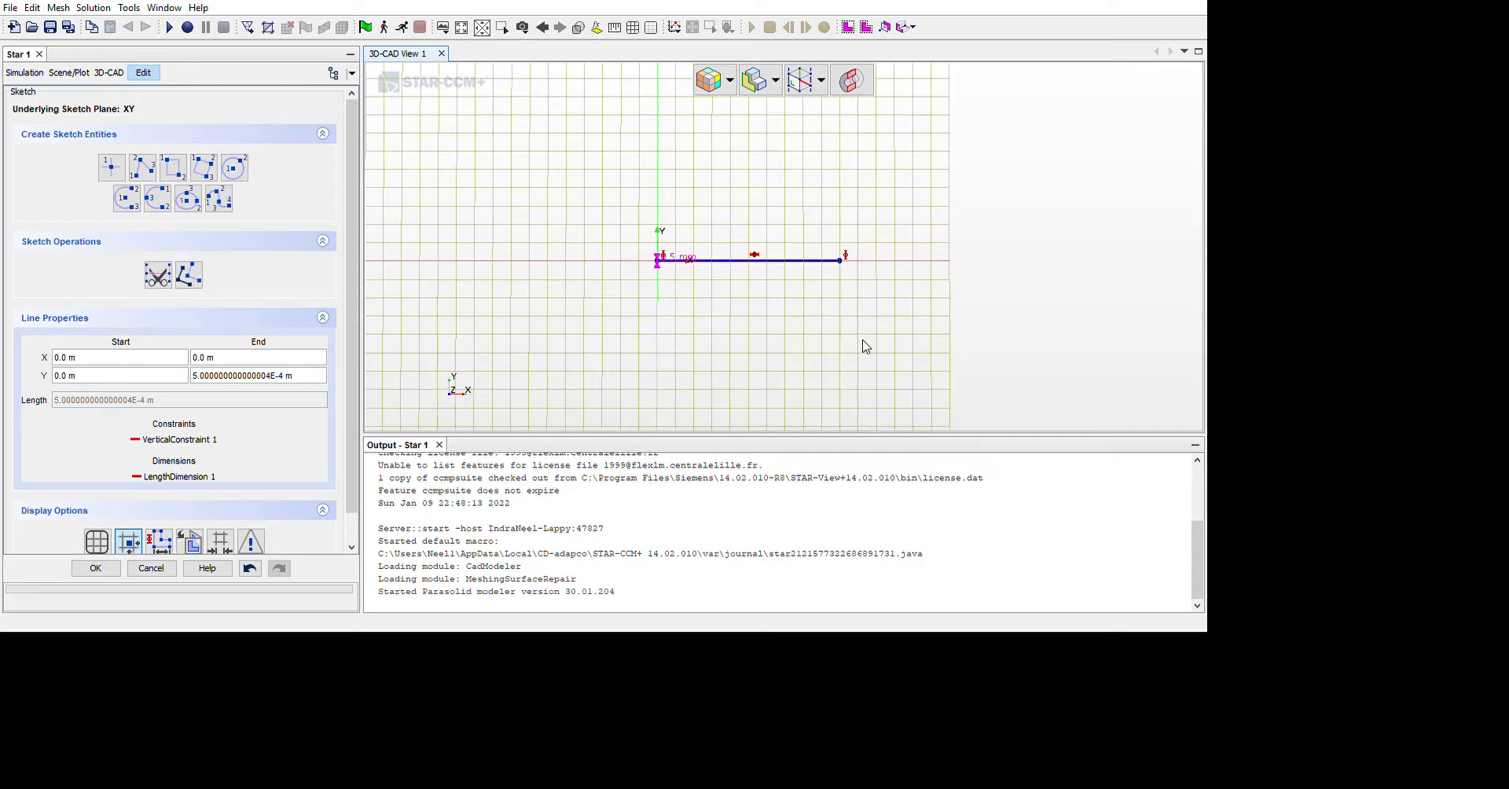
scroll(763, 323, "up", 5)
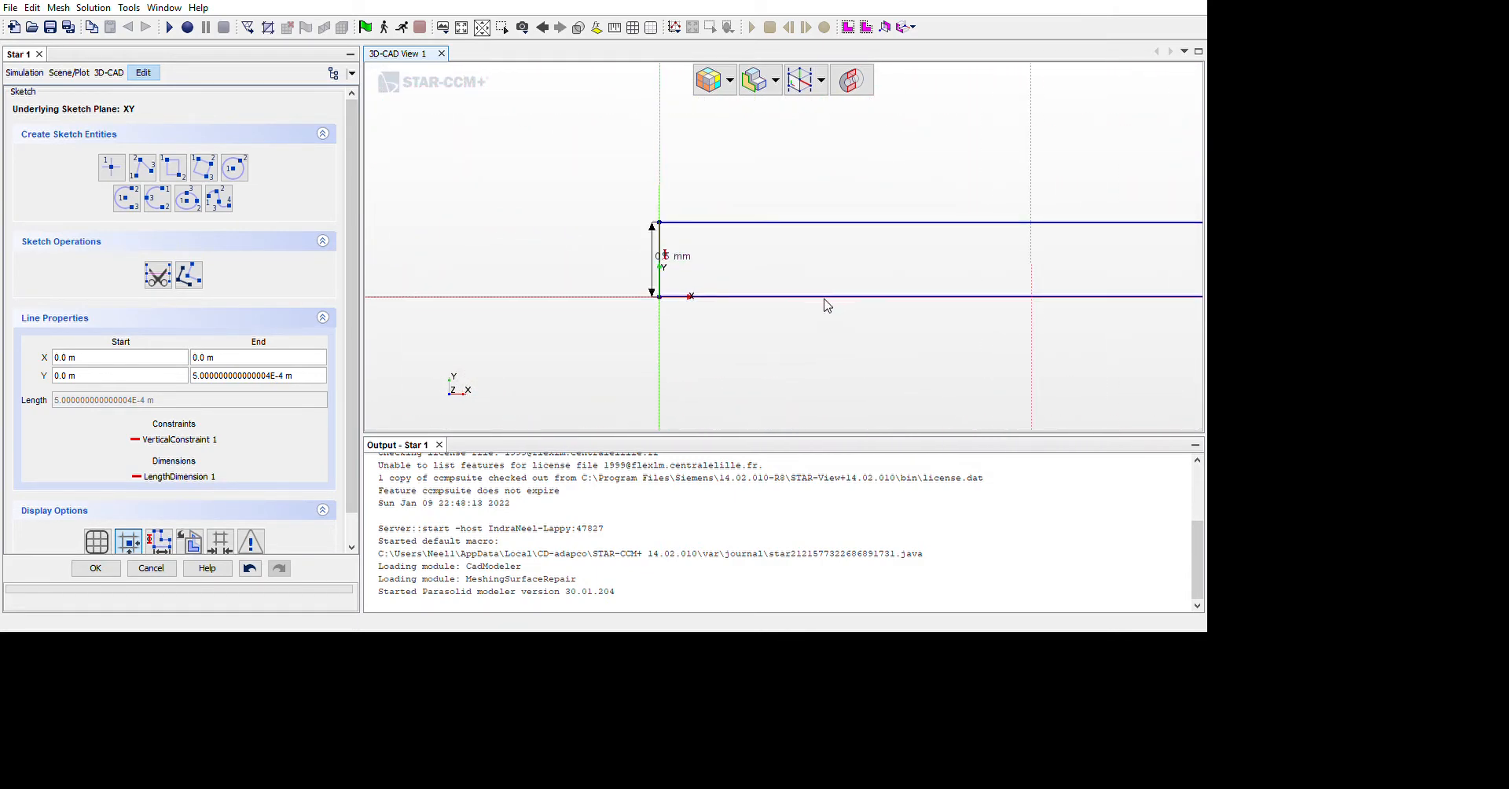
Set the left edge's length dimension to 5 mm and expose it as a design parameter named b
left_click(837, 327)
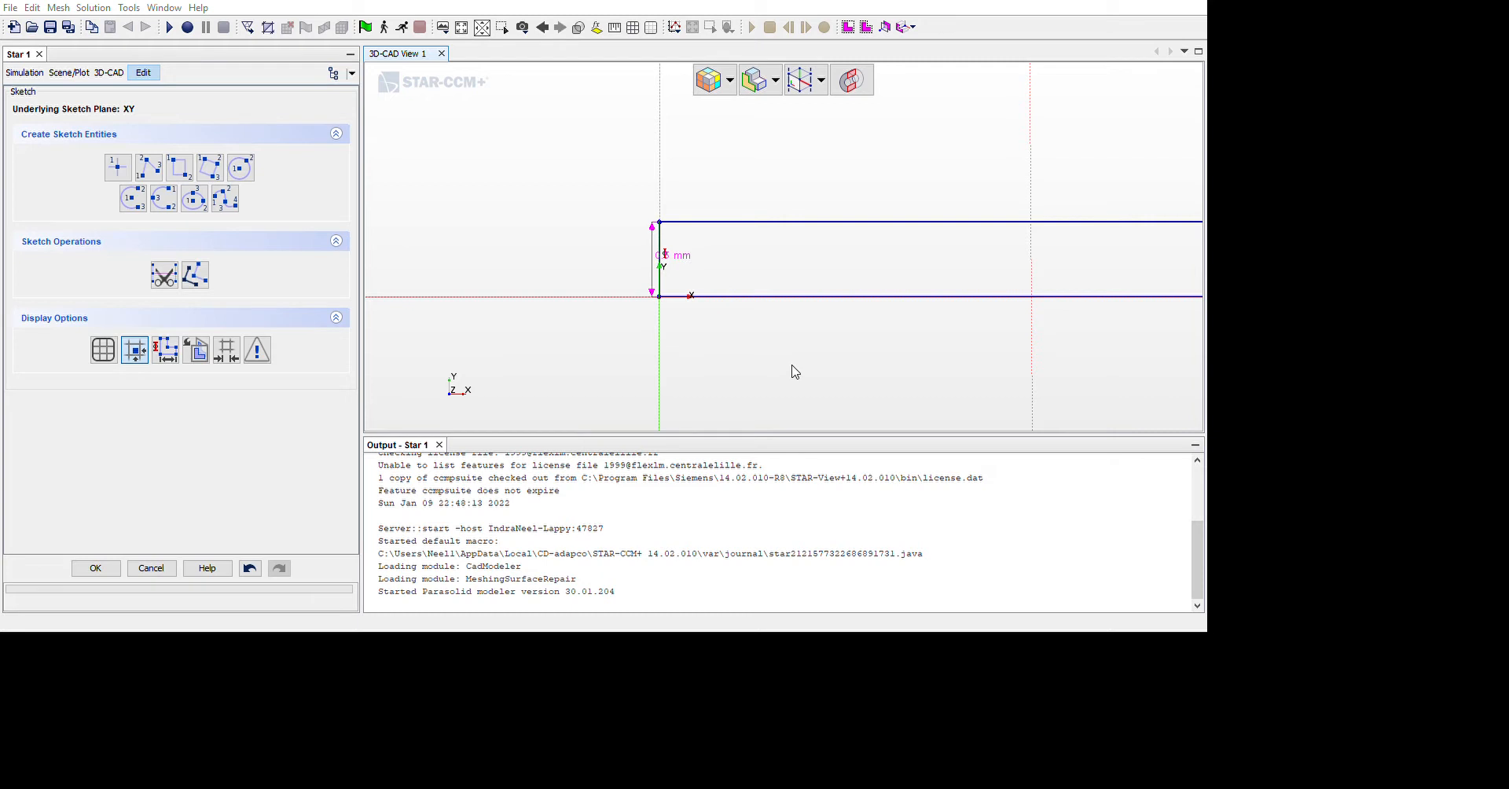
scroll(896, 353, "up", 3)
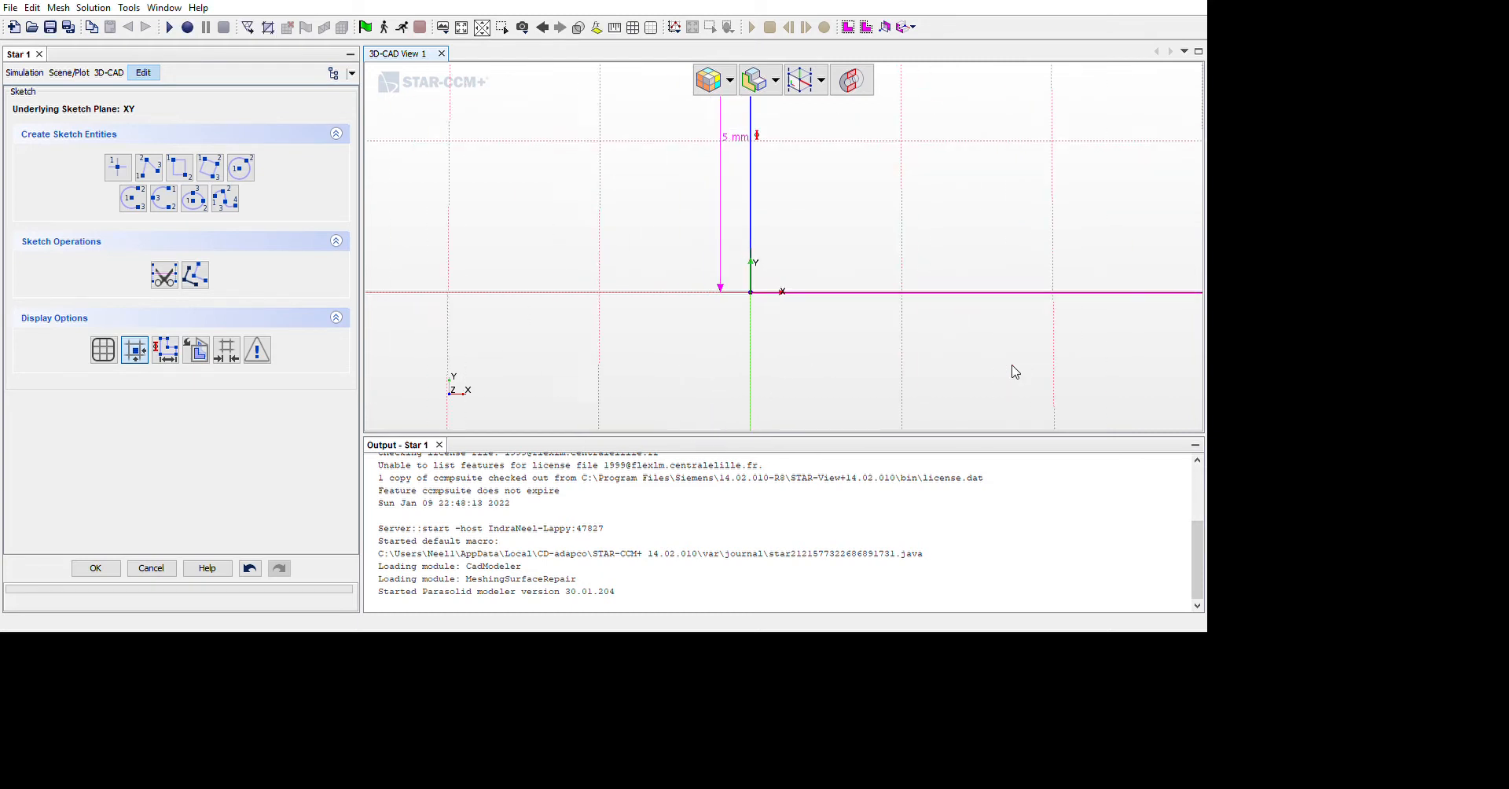
scroll(1266, 293, "down", 3)
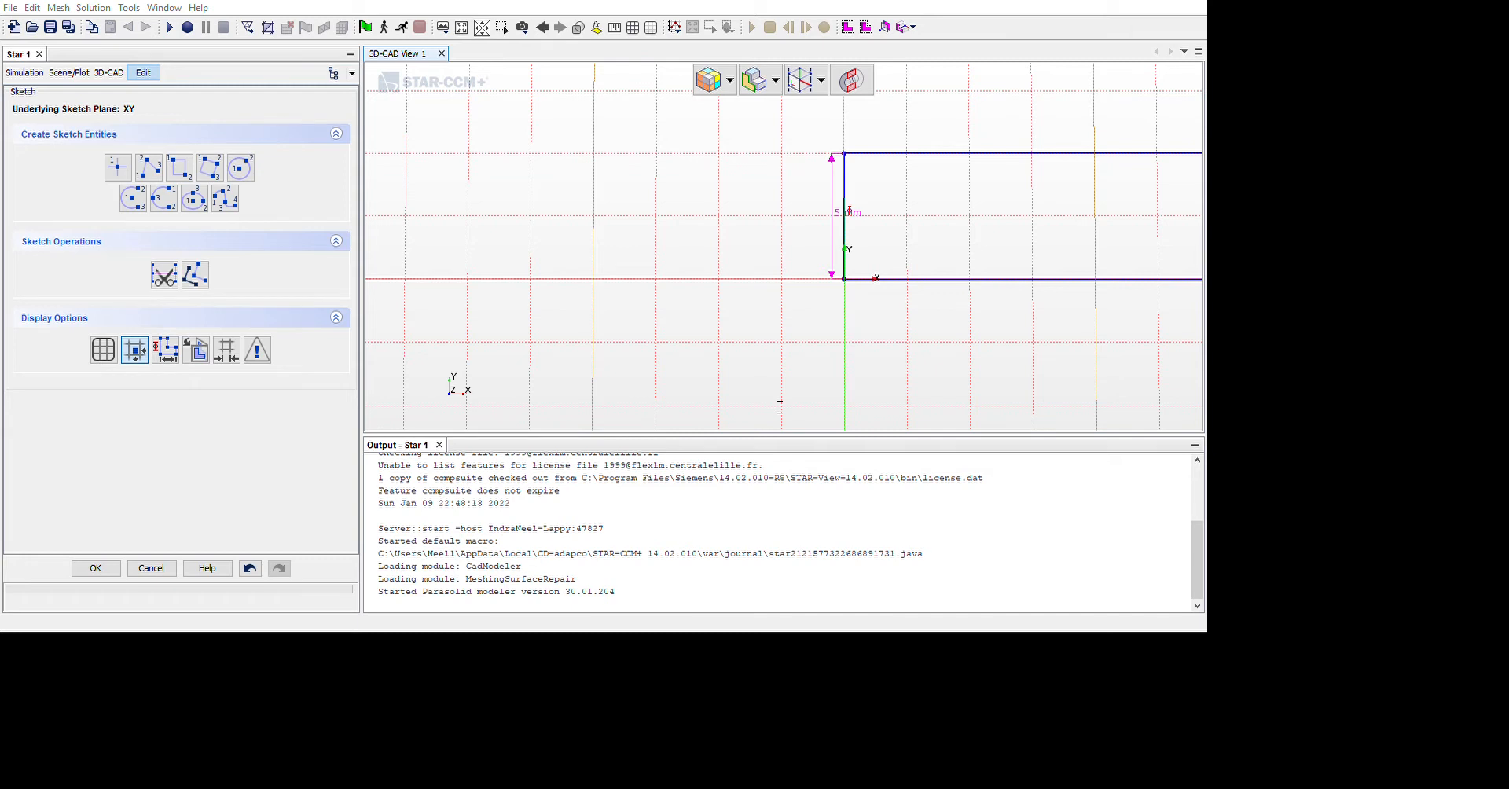
left_click(690, 440)
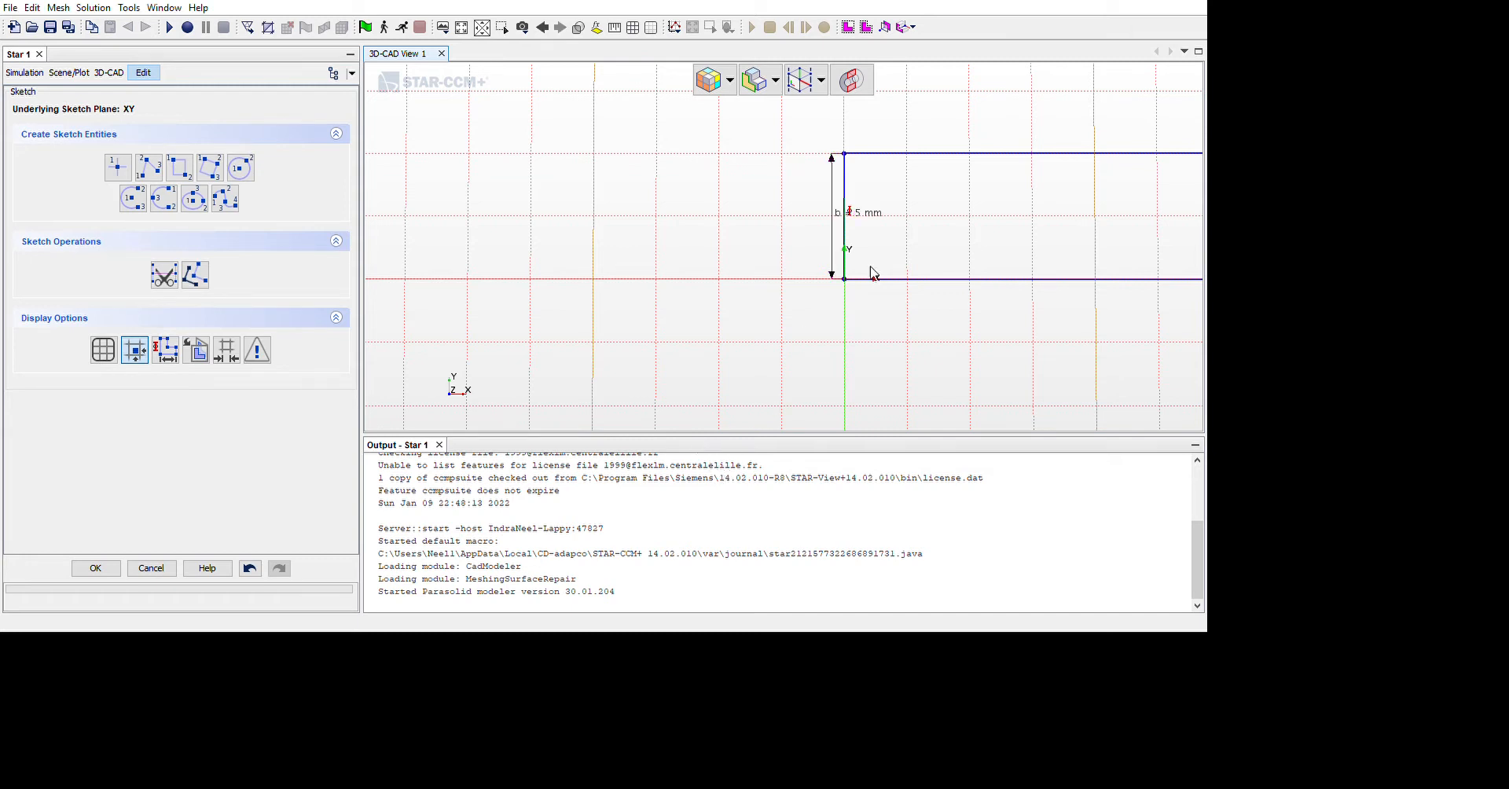
Dimension the rectangle's bottom edge with the expression 10*$b and finish the sketch
scroll(1233, 341, "down", 5)
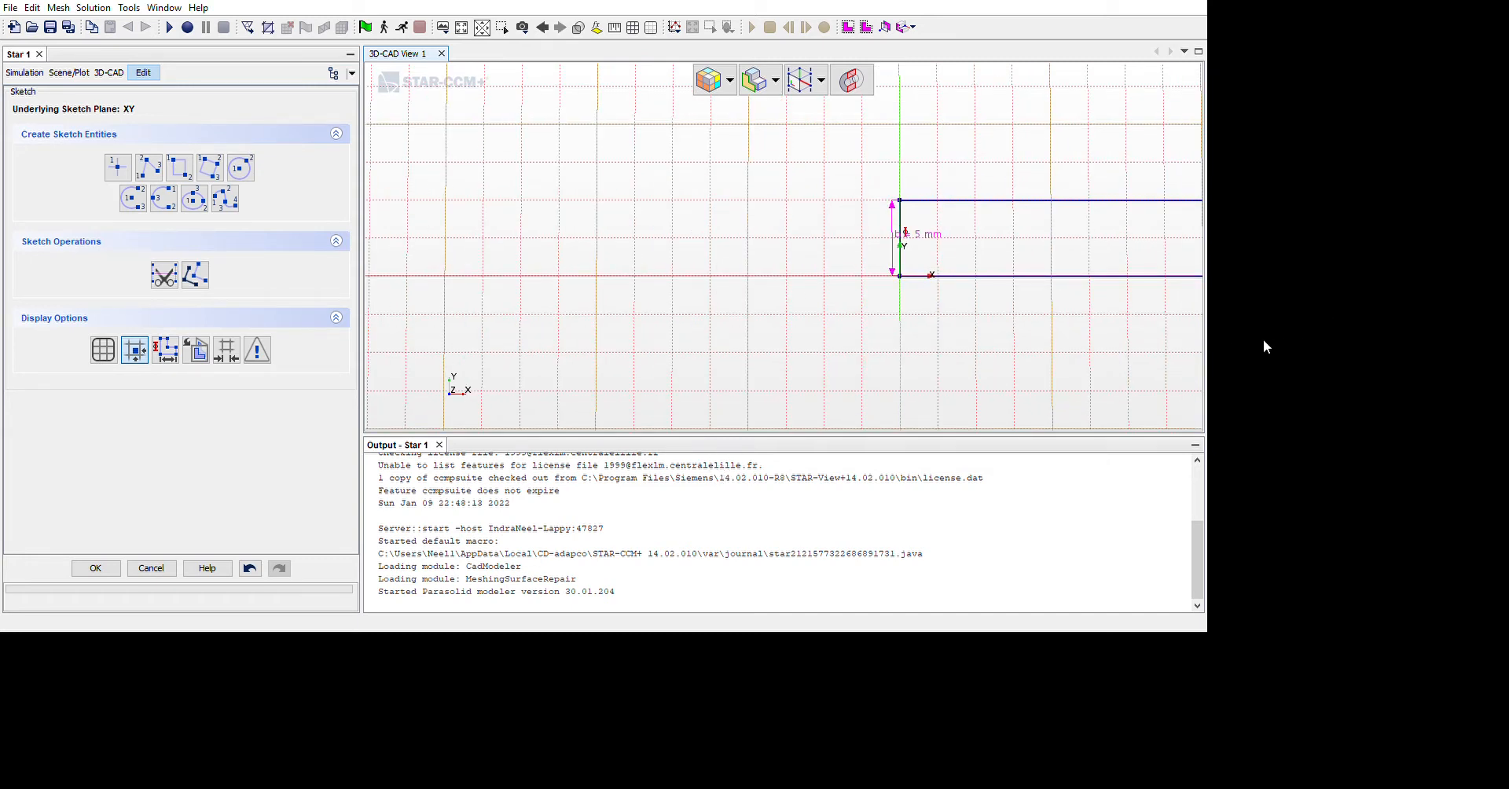
left_click(1262, 338)
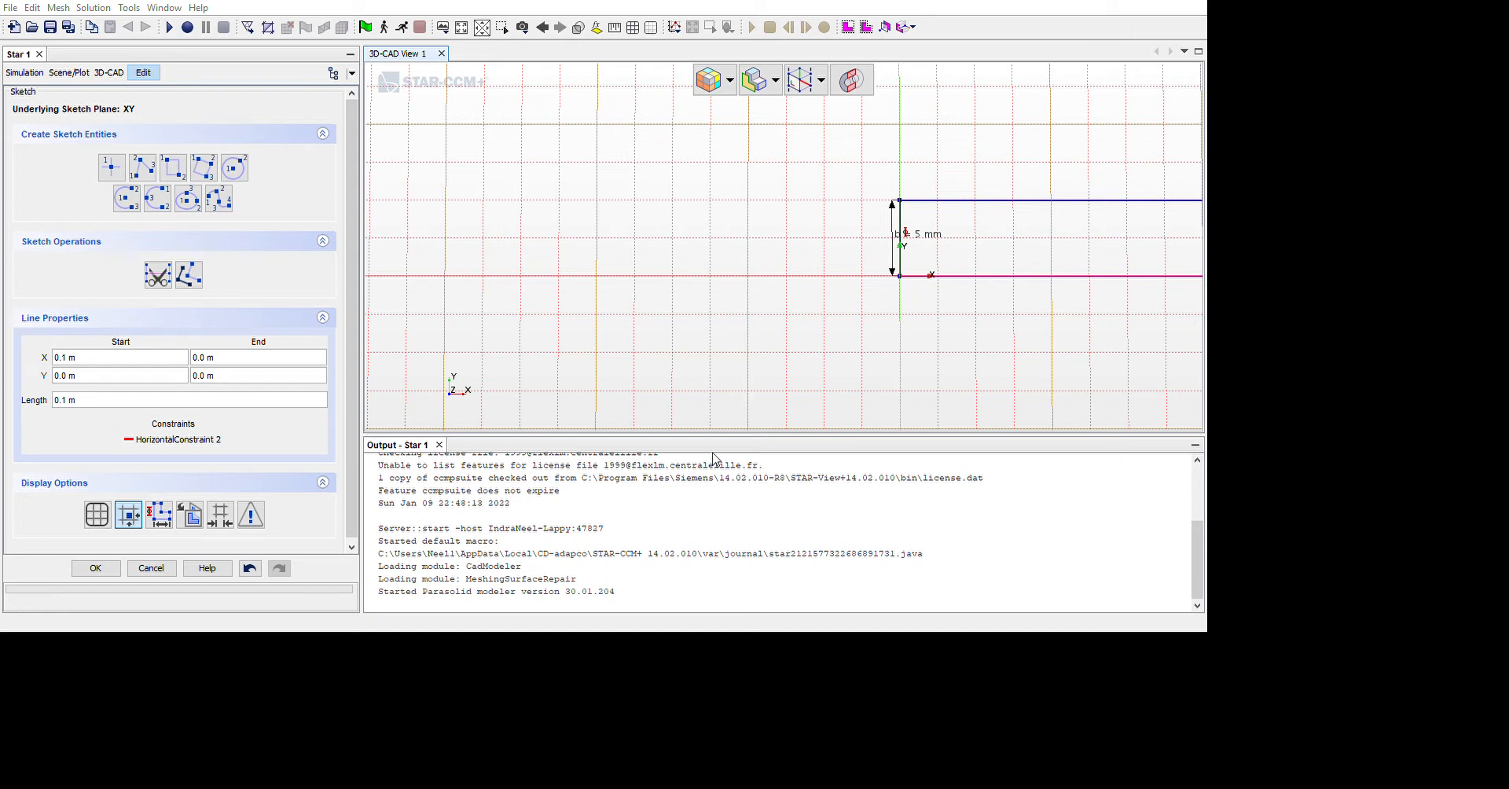
left_click(689, 442)
scroll(1349, 397, "down", 1)
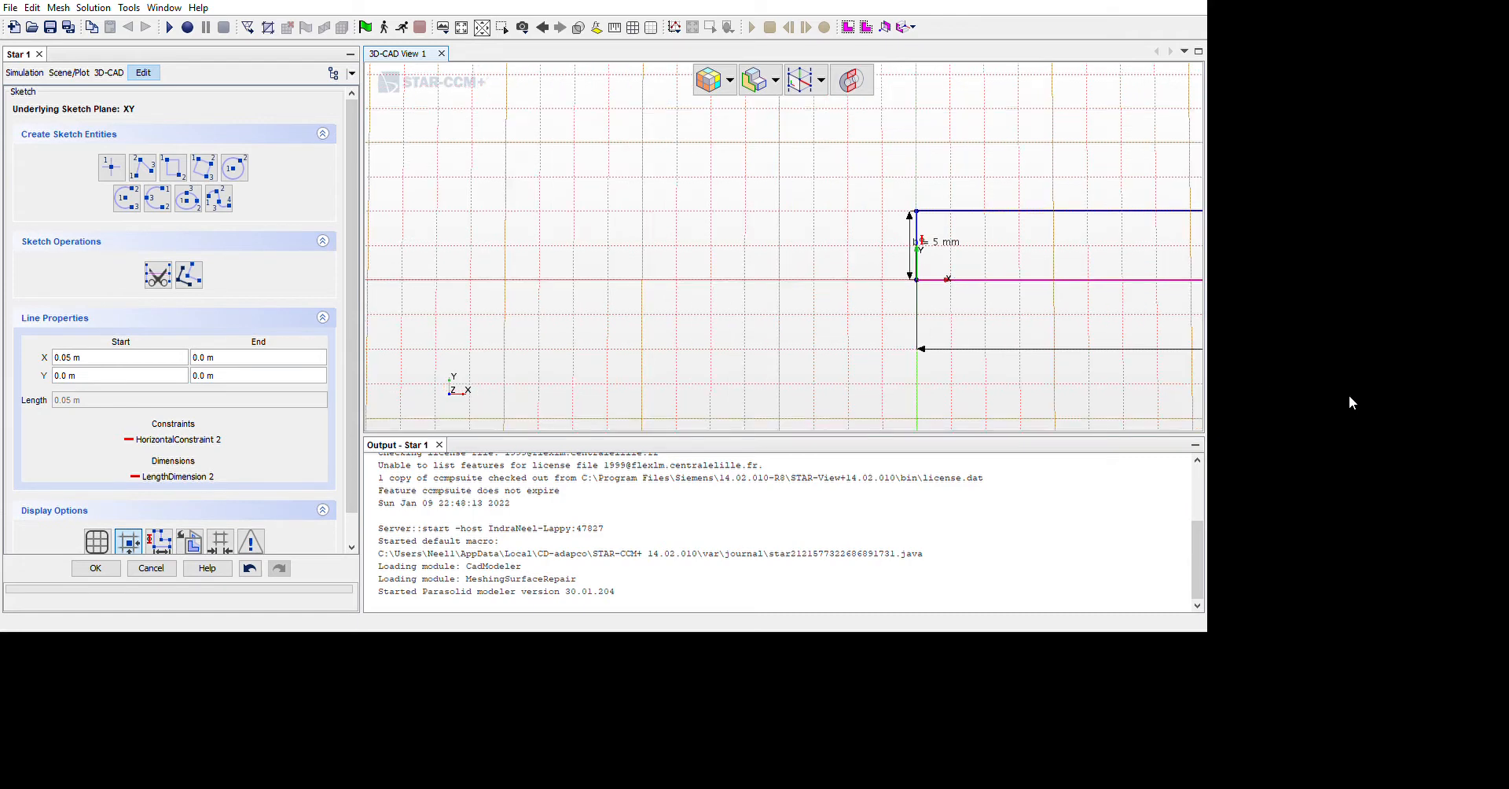
scroll(1420, 403, "up", 4)
scroll(1434, 426, "down", 10)
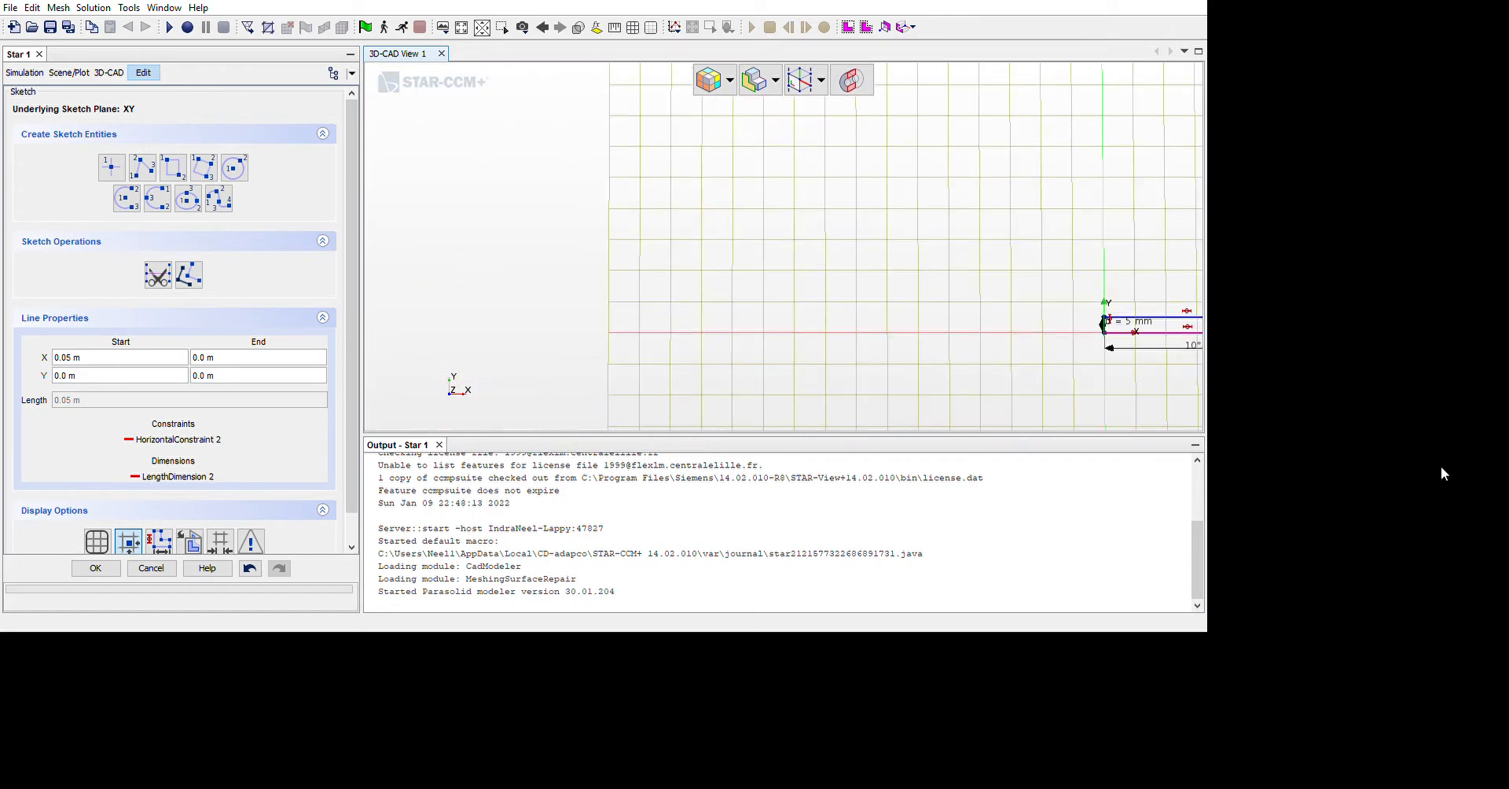
left_click(580, 28)
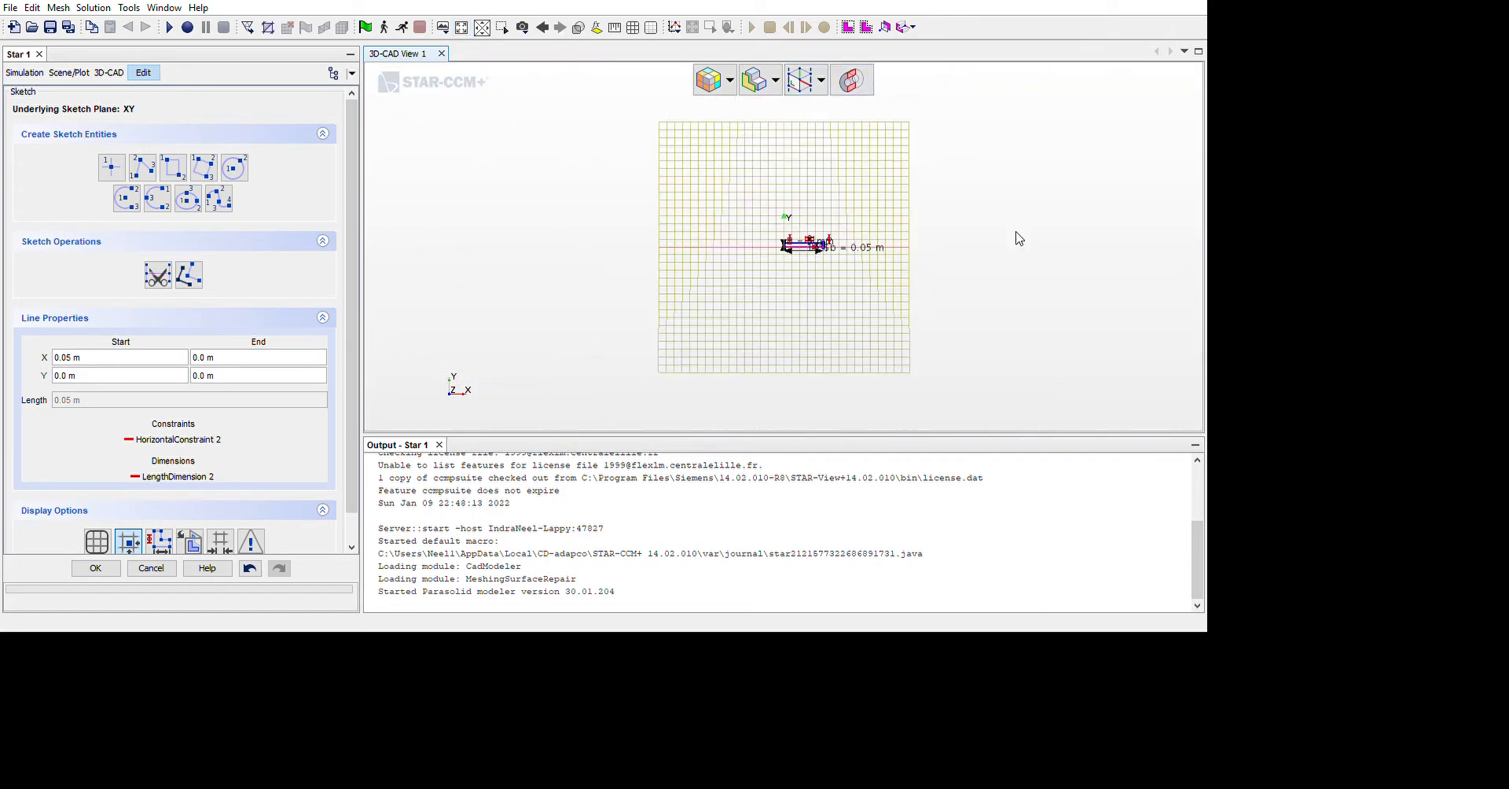
scroll(1021, 283, "up", 10)
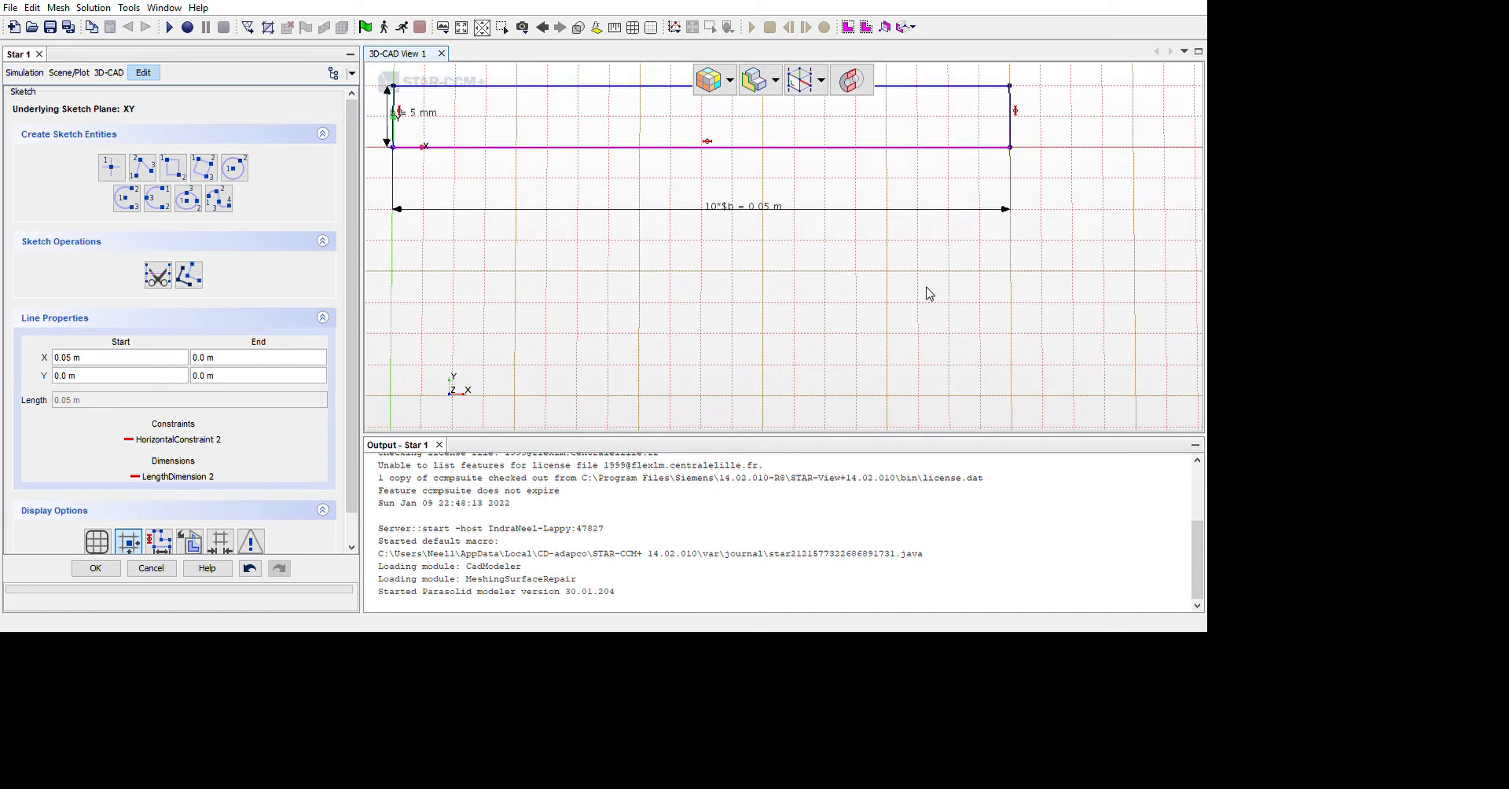
scroll(929, 293, "down", 1)
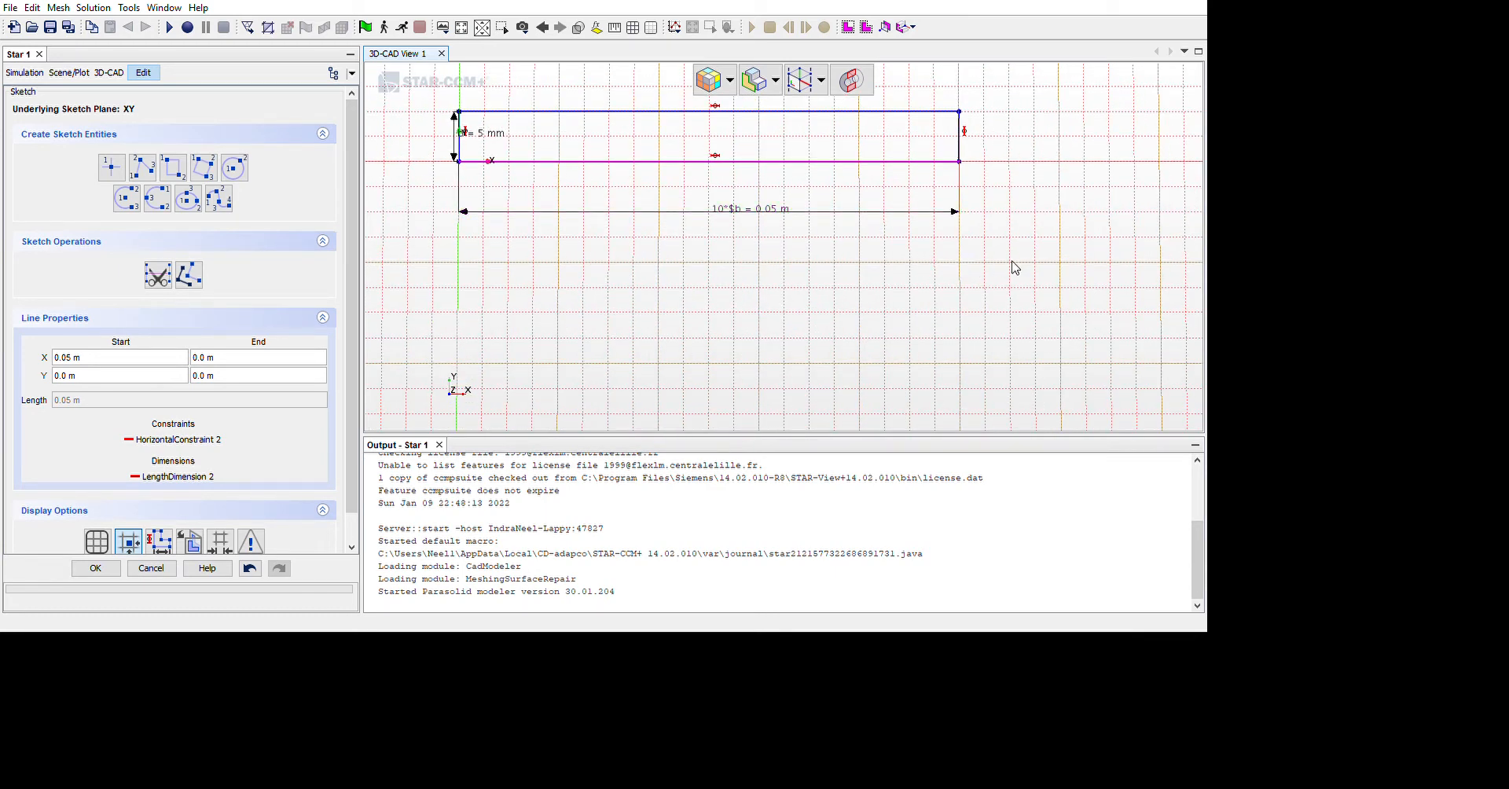
scroll(924, 224, "down", 1)
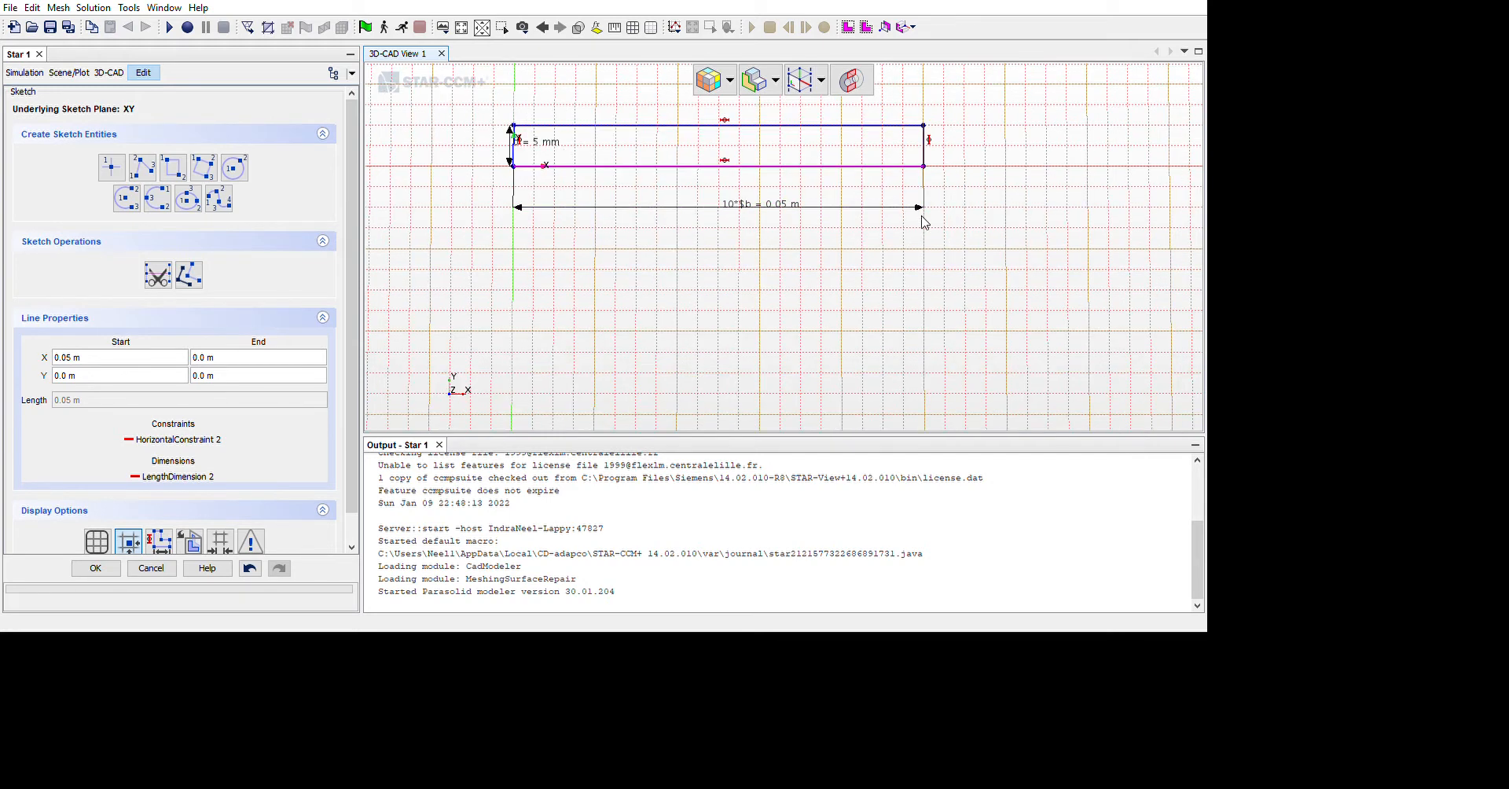
scroll(741, 201, "down", 1)
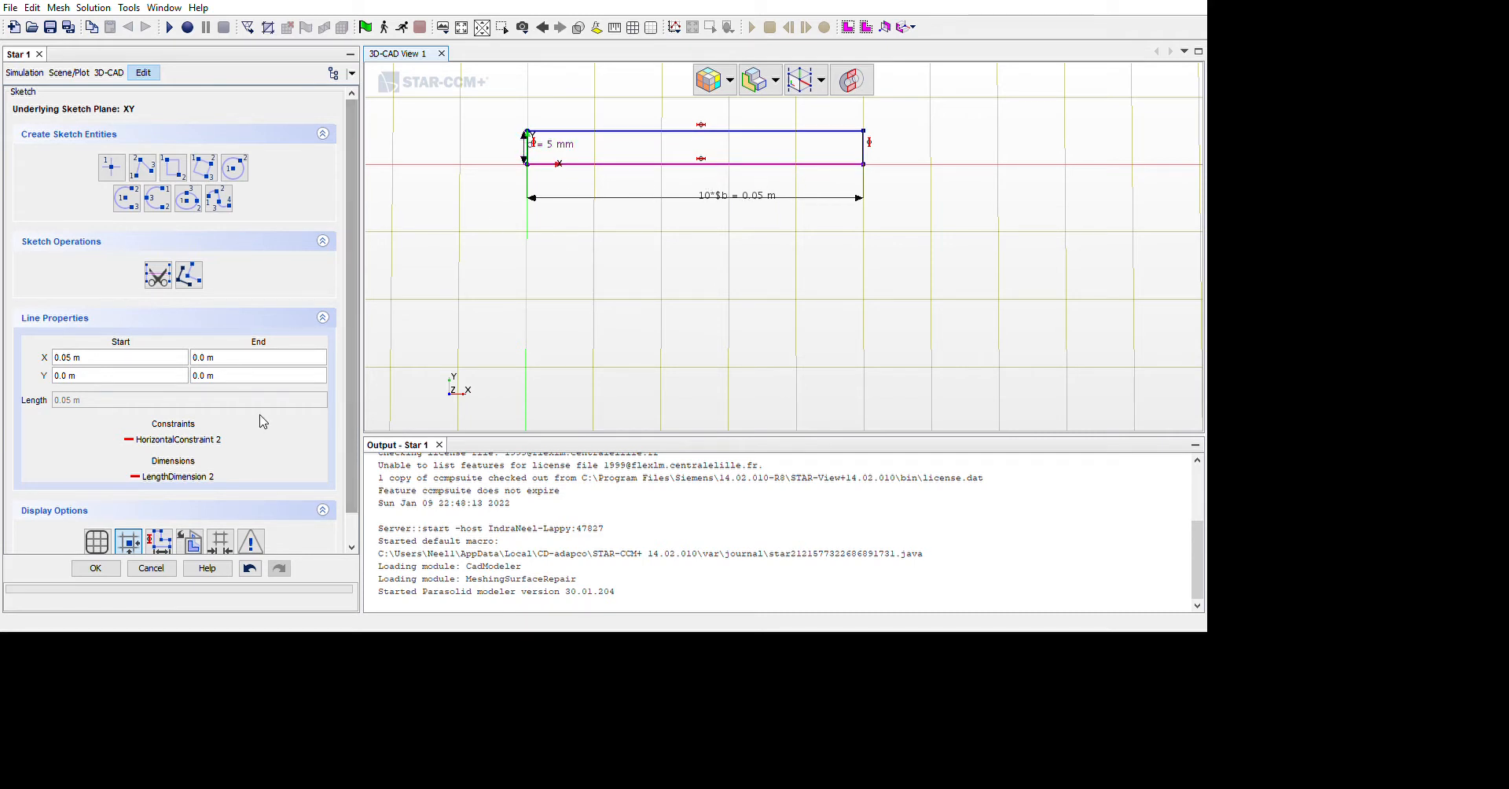
key("Return")
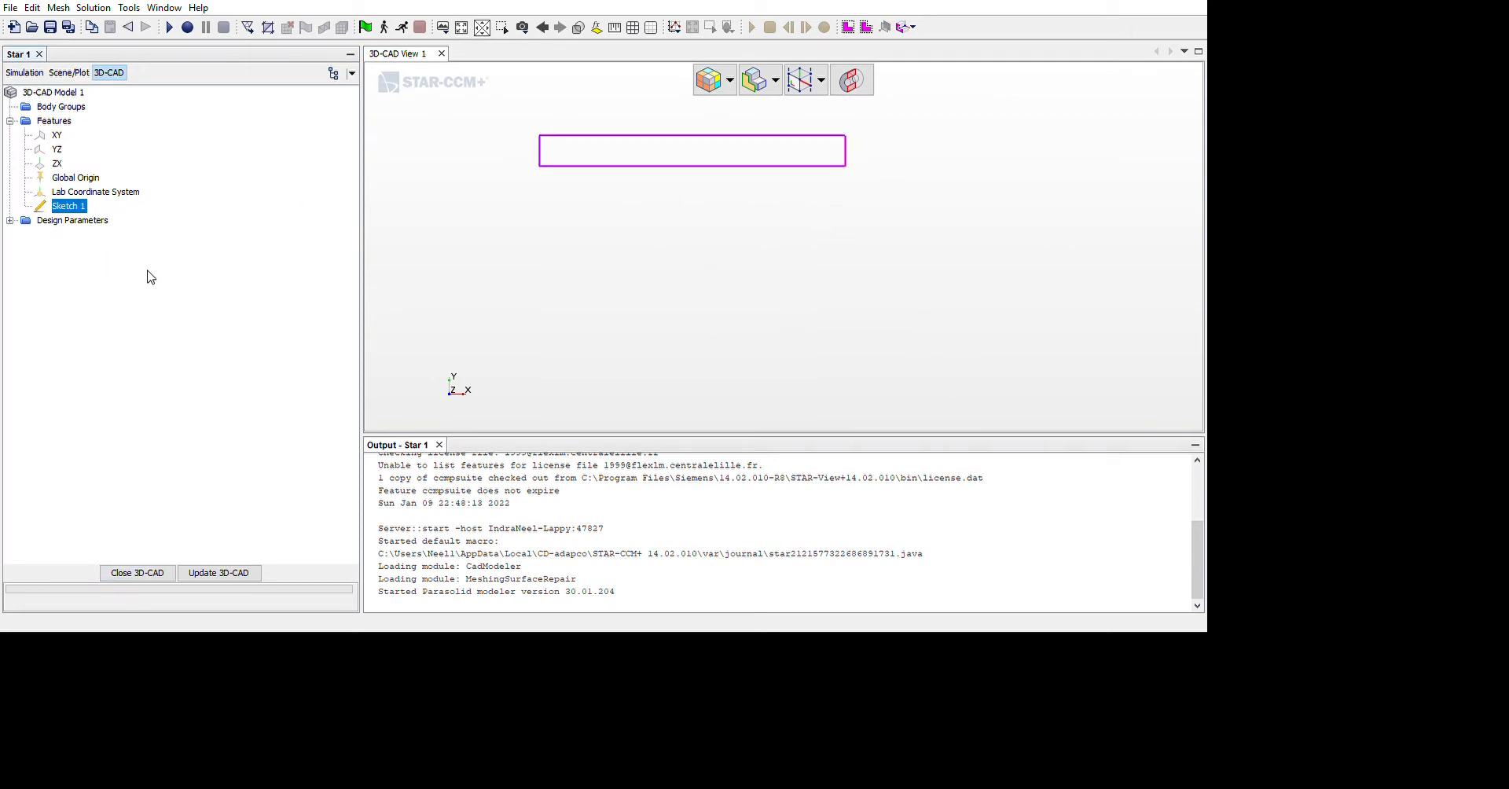
Extrude the rectangle sketch one way in the Normal direction as a solid body with a distance of 0.01 mm
left_click(171, 423)
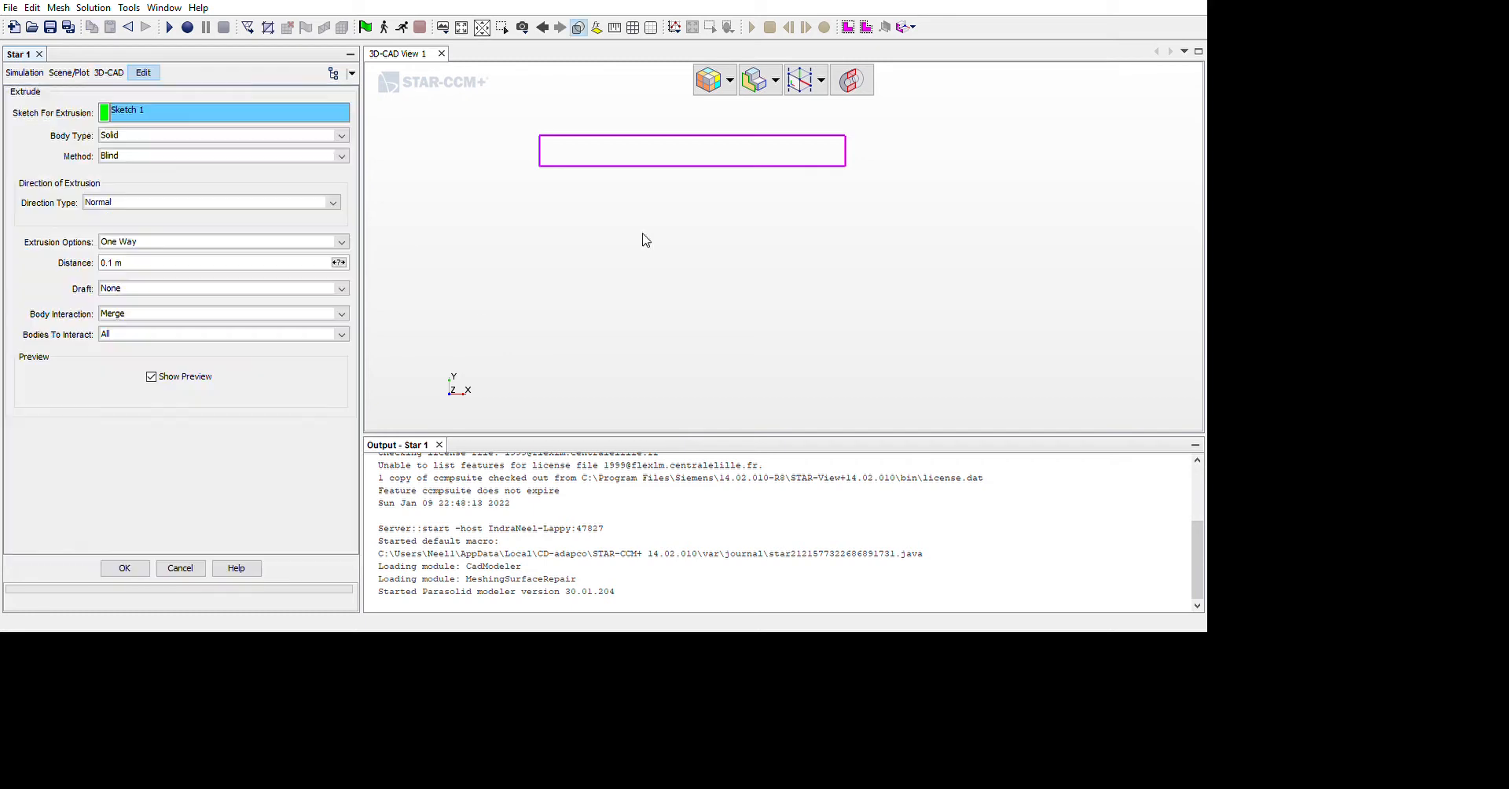
mouse_move(870, 355)
left_mouse_down()
mouse_move(820, 351)
mouse_move(851, 362)
left_mouse_up()
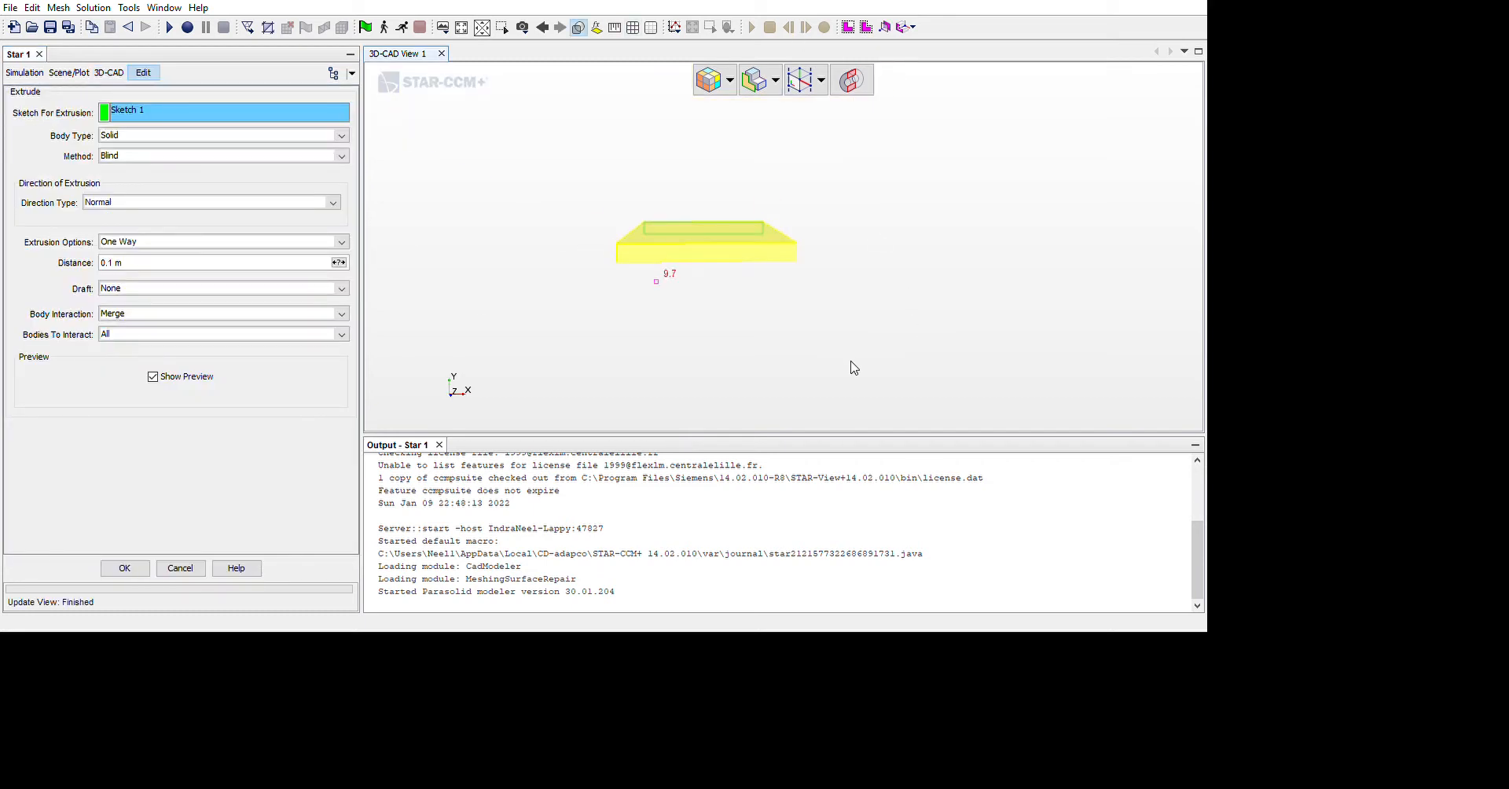
left_click(202, 177)
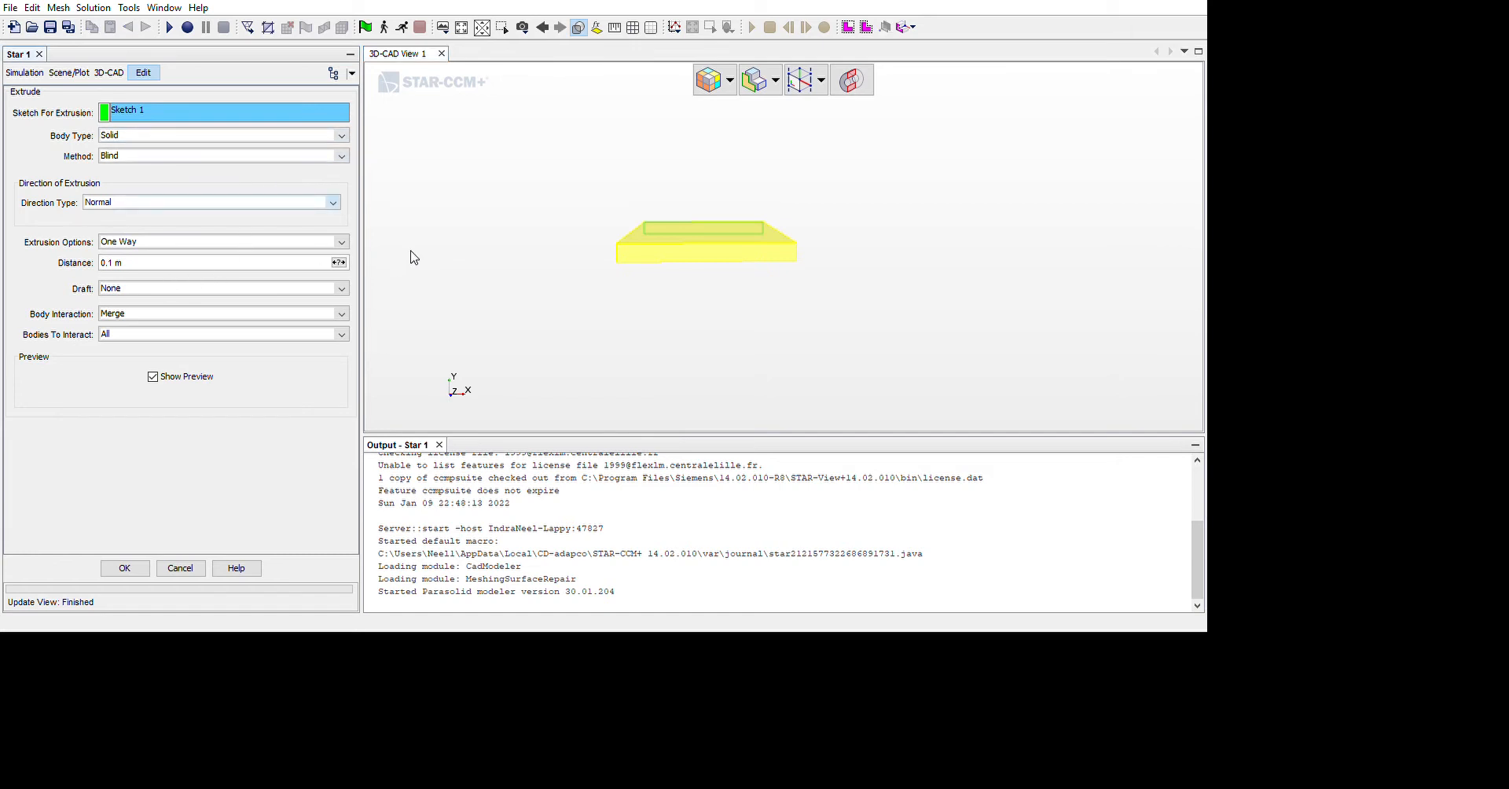
left_click(319, 289)
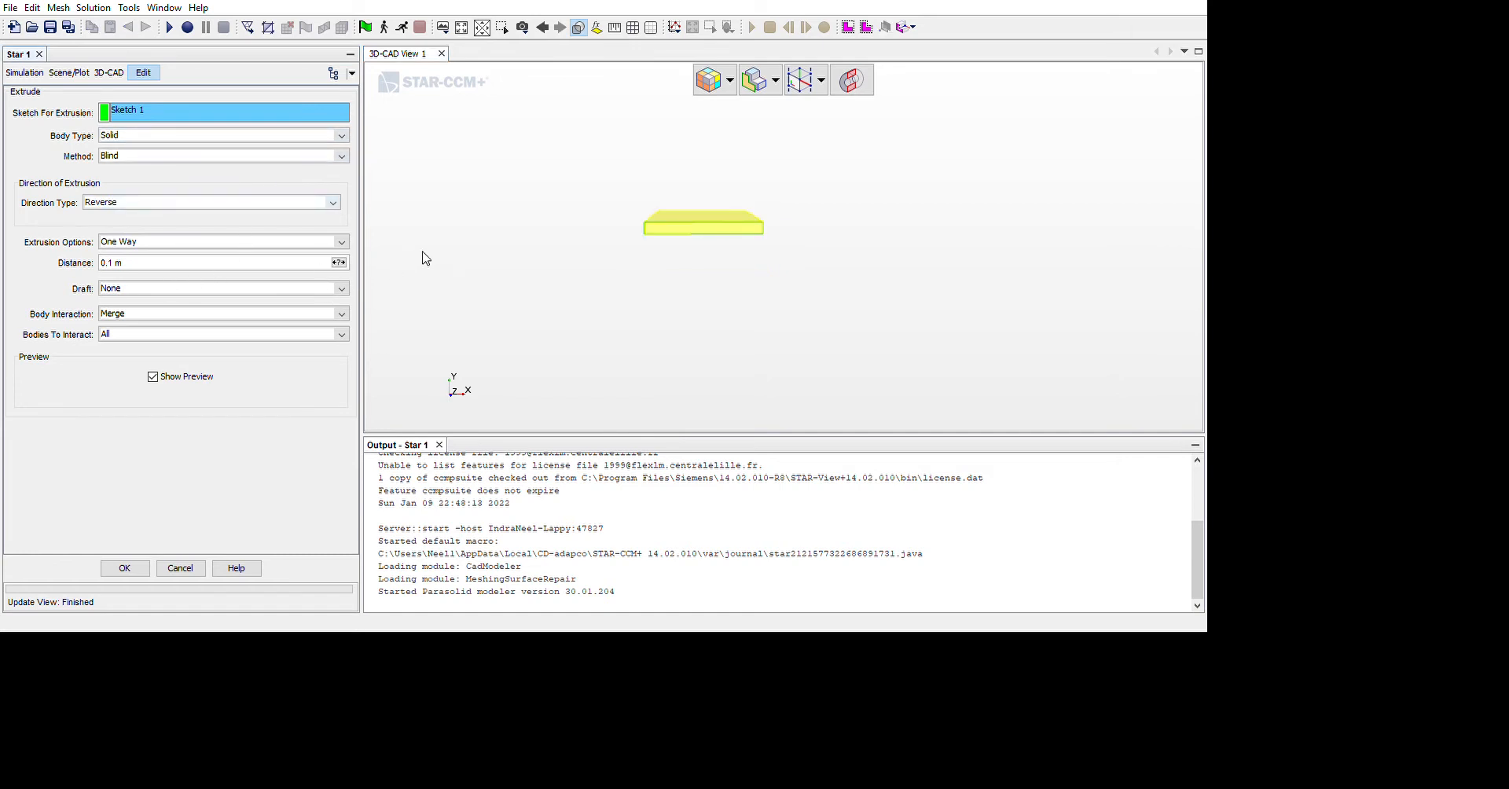
left_click(278, 274)
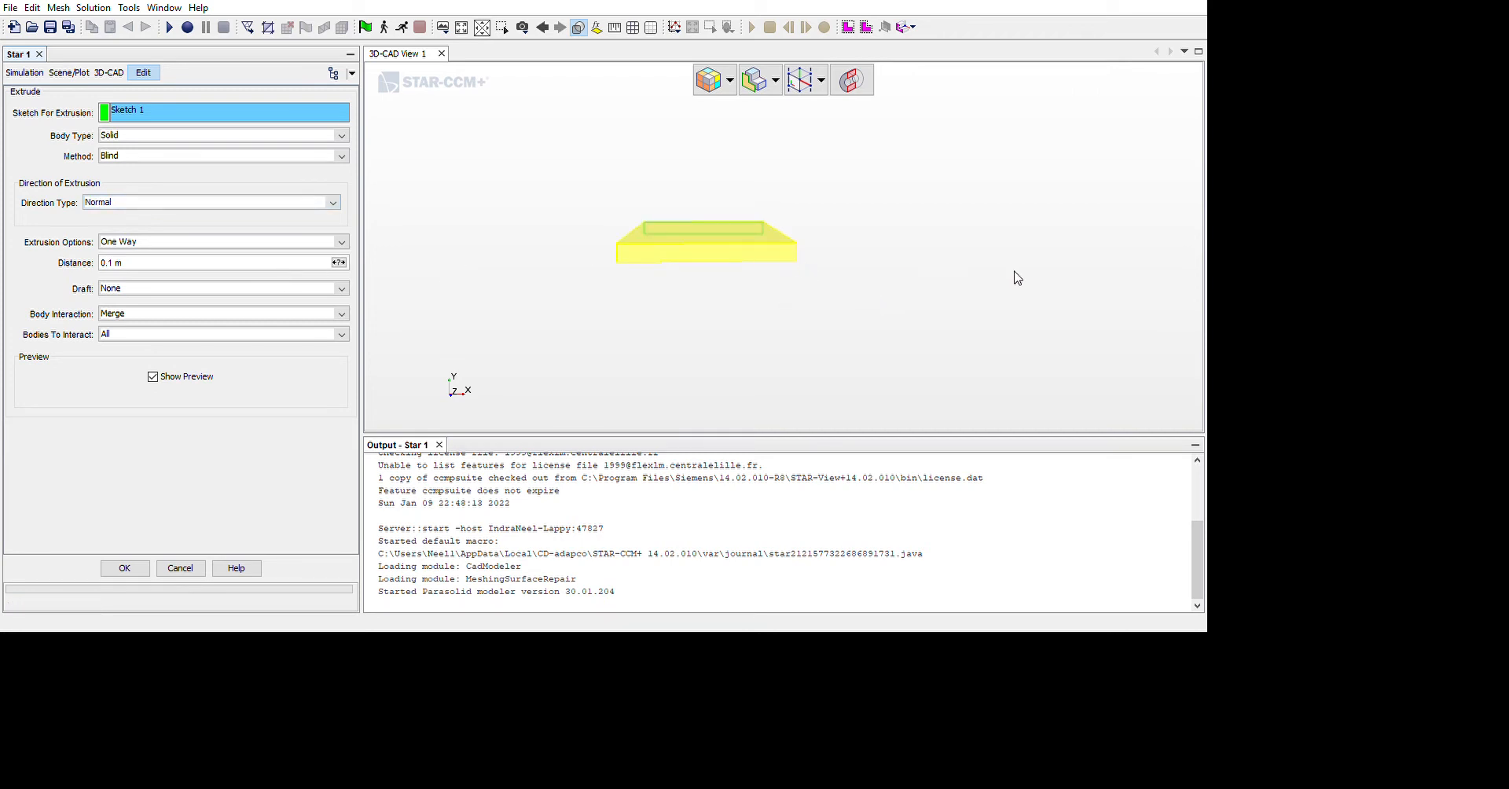
left_click(226, 334)
key("BackSpace")
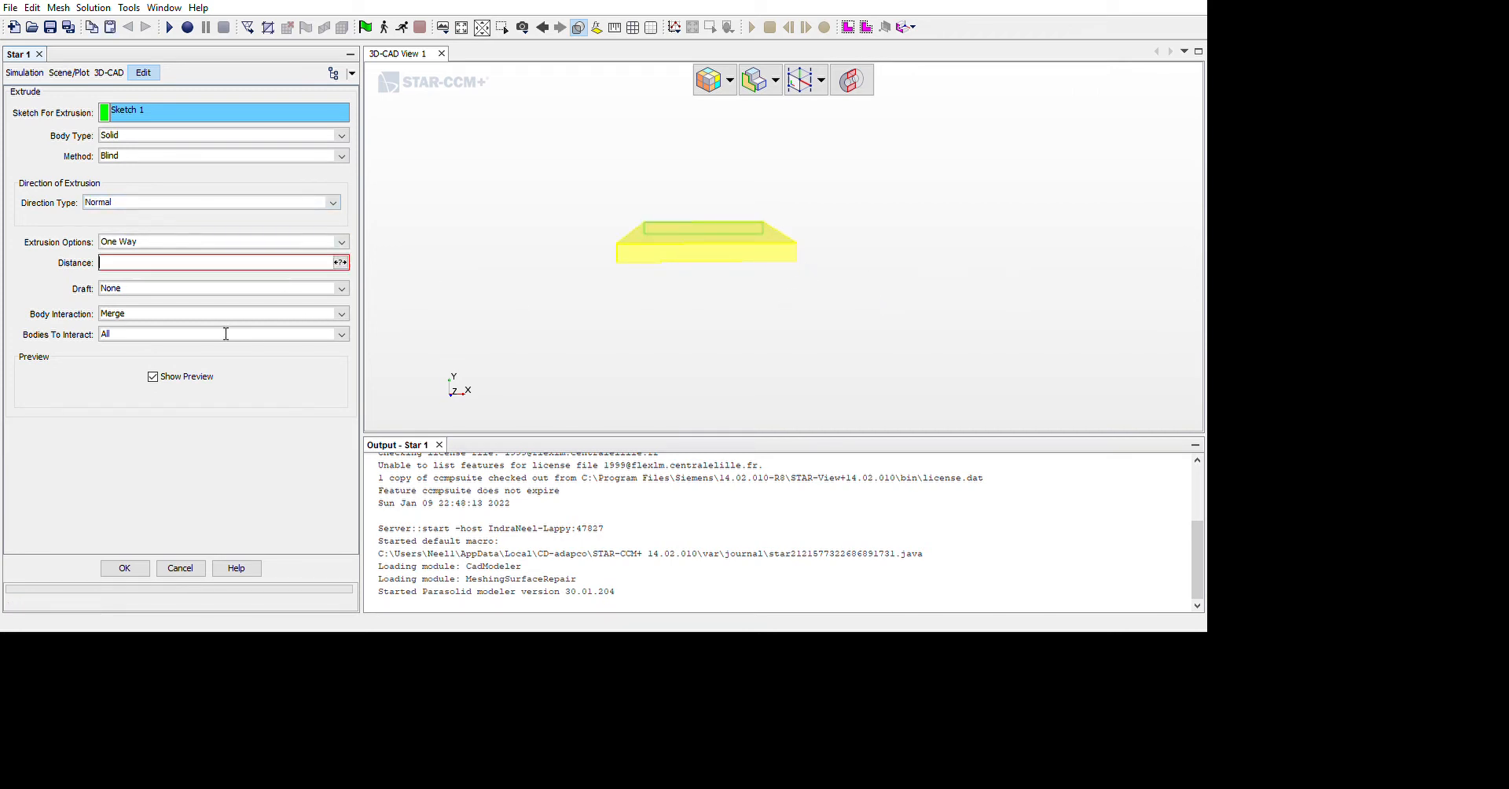
type("0.01mm")
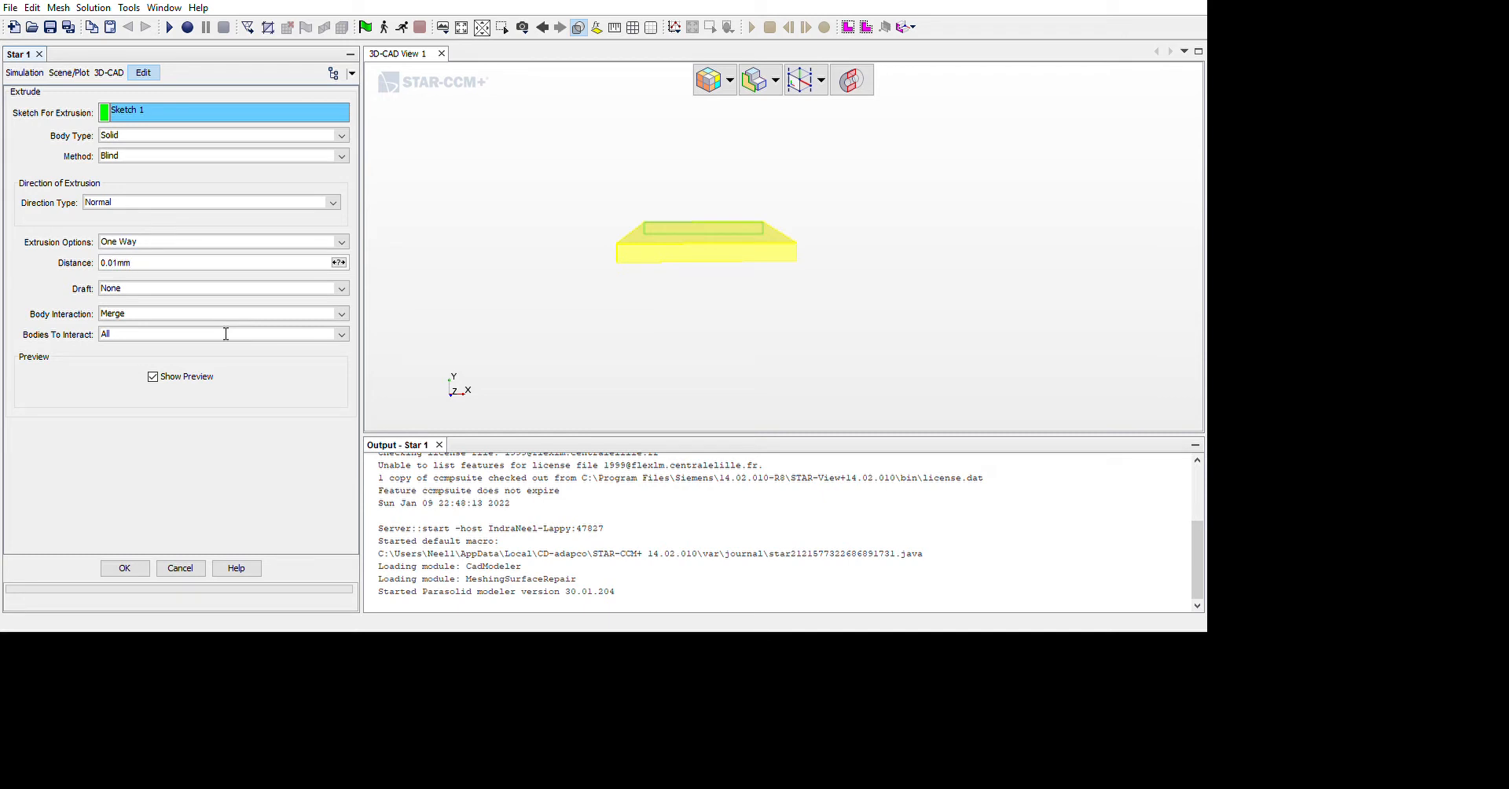
key("Return")
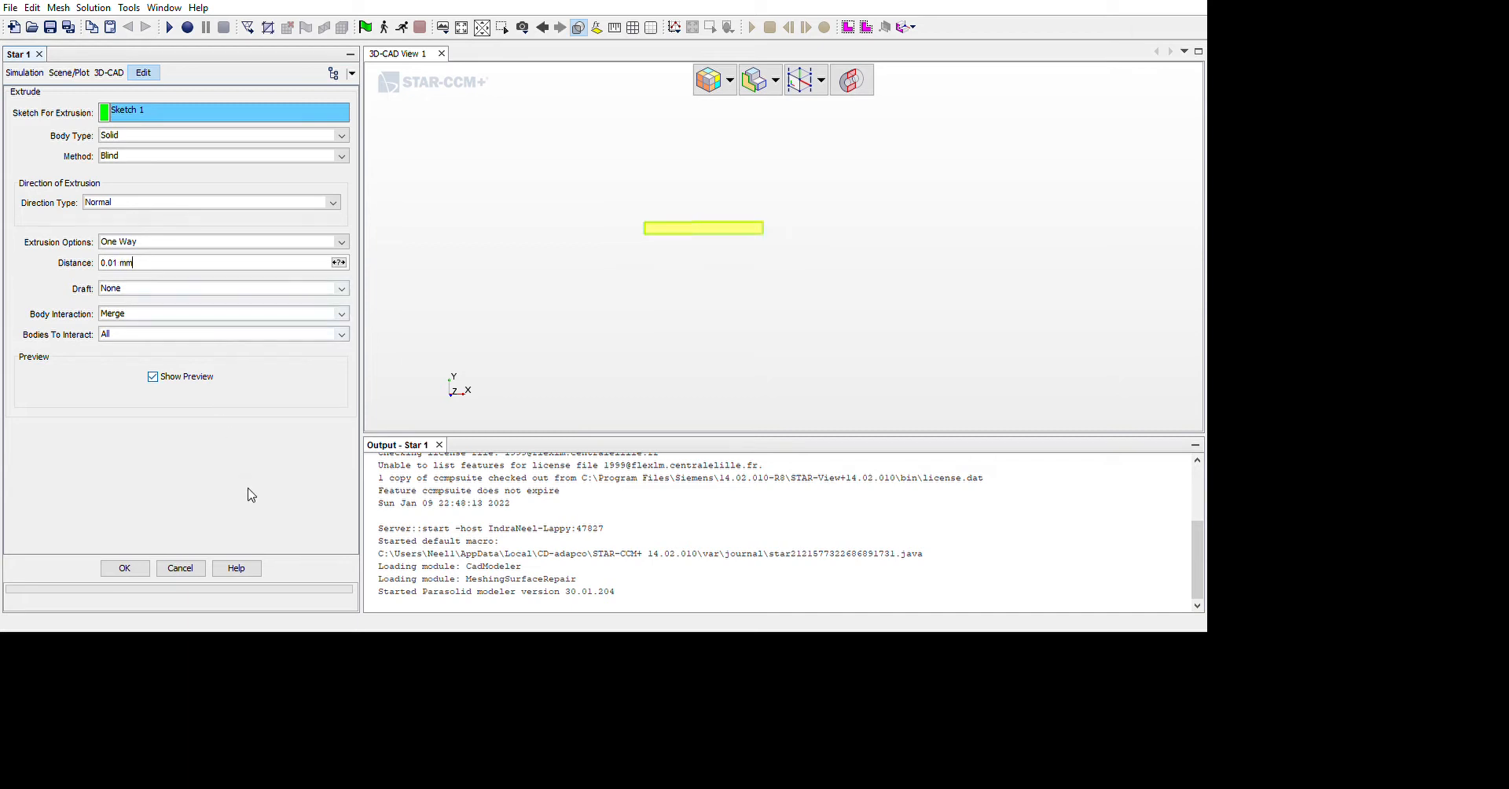
left_click(126, 566)
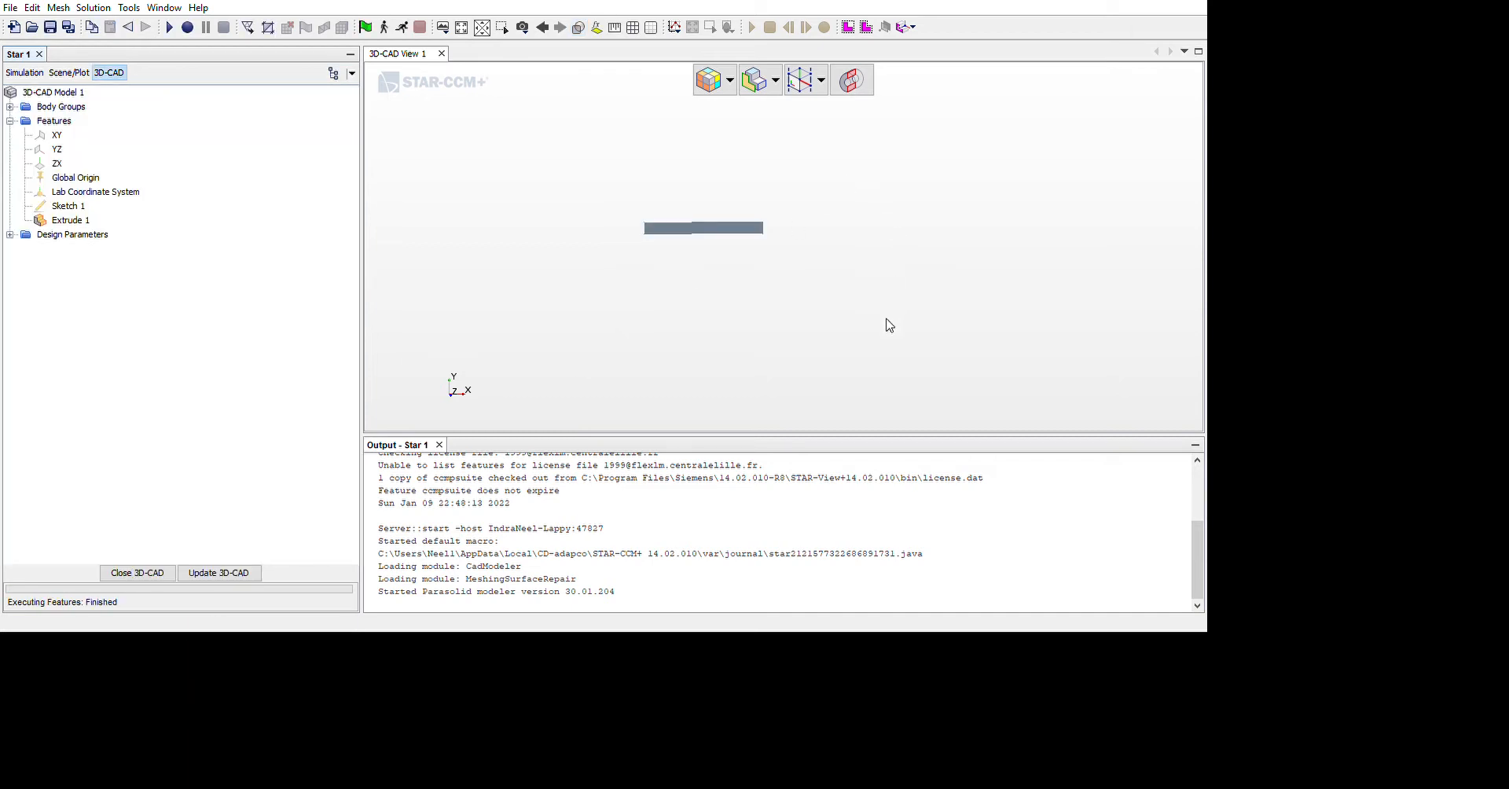
Rename the narrow end face at the low-X end of the channel body as inlet
left_click_drag(853, 326, 1054, 308)
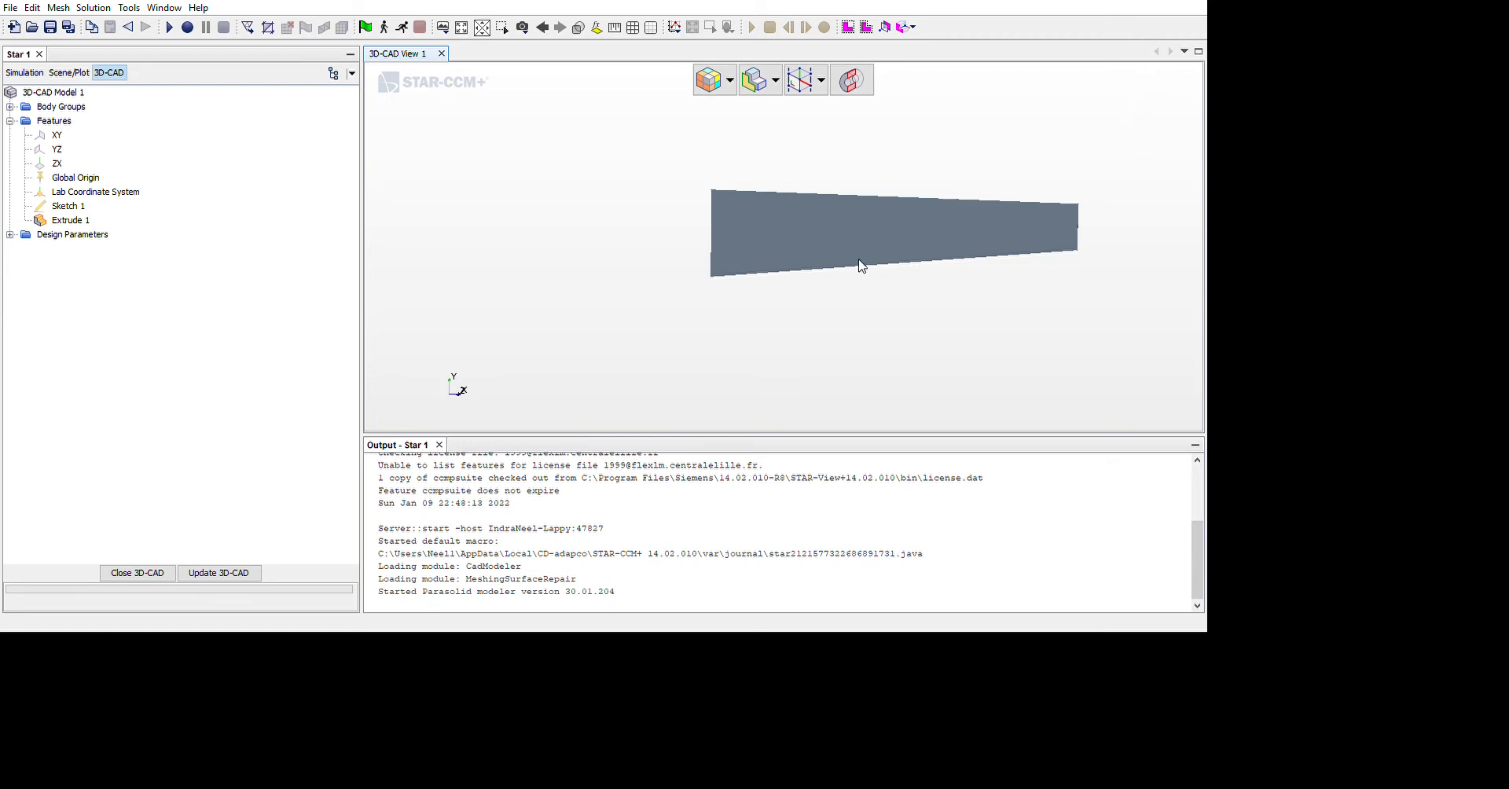
scroll(861, 267, "up", 6)
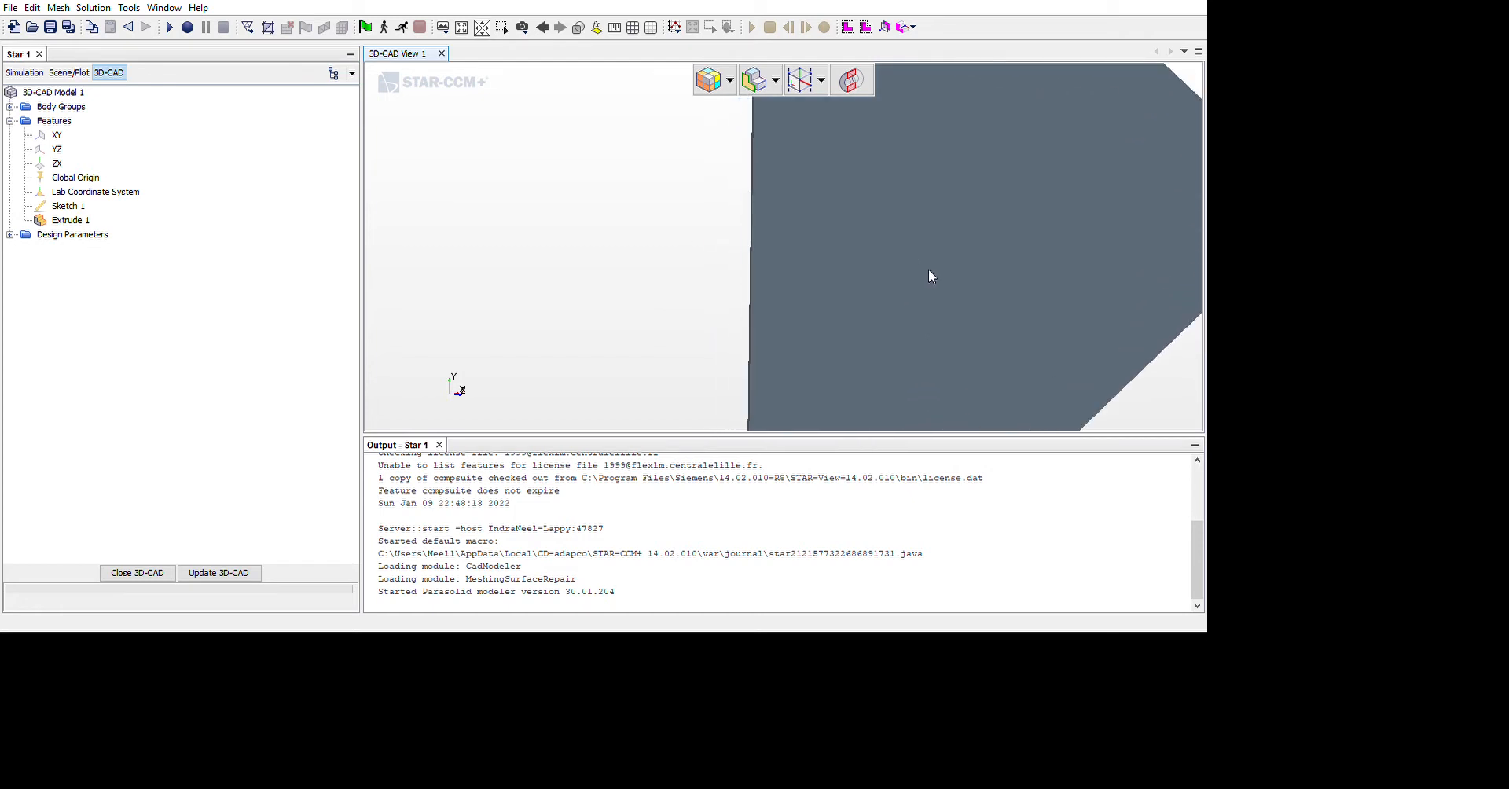
scroll(930, 275, "up", 3)
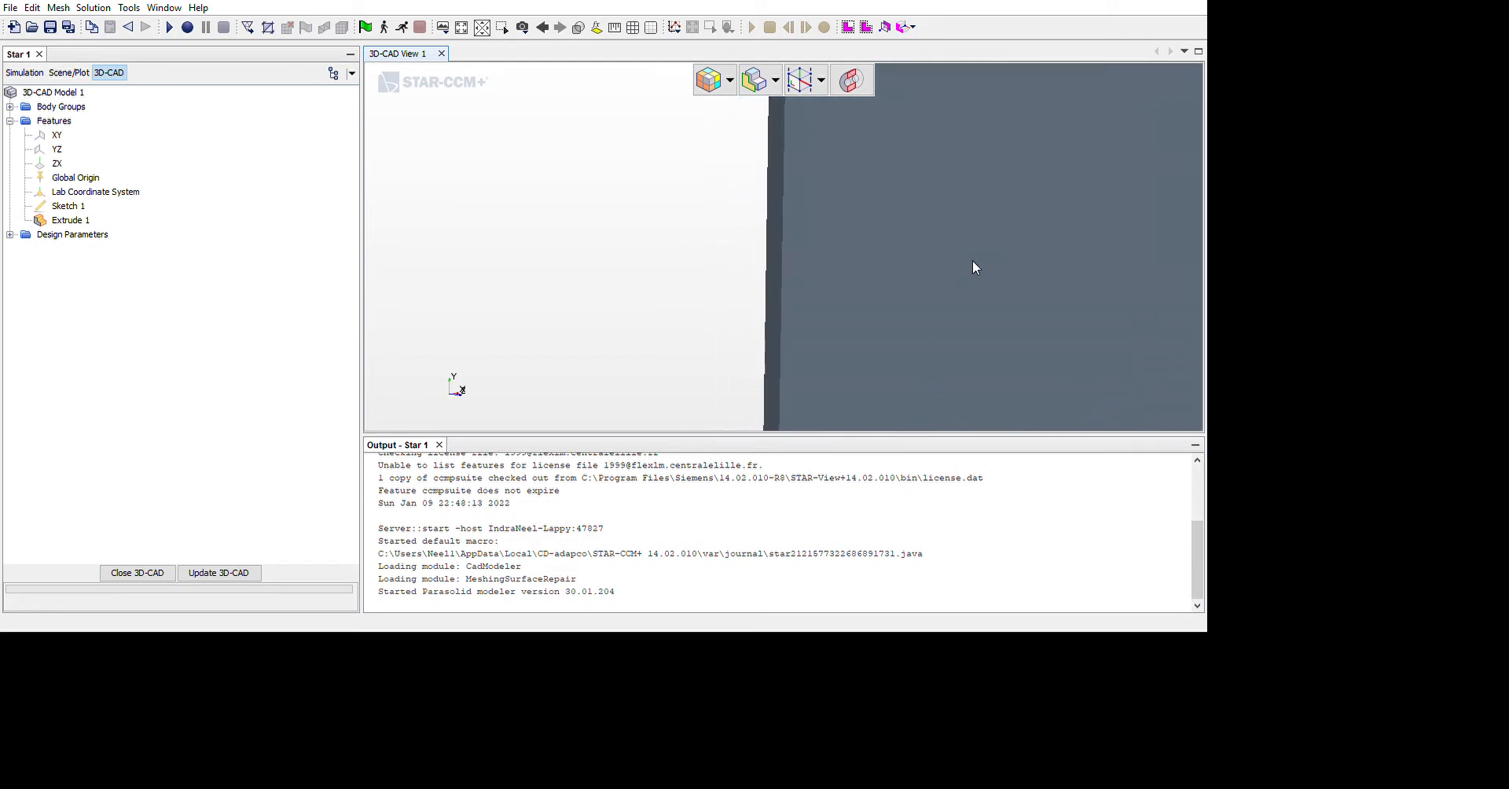
left_click(973, 260)
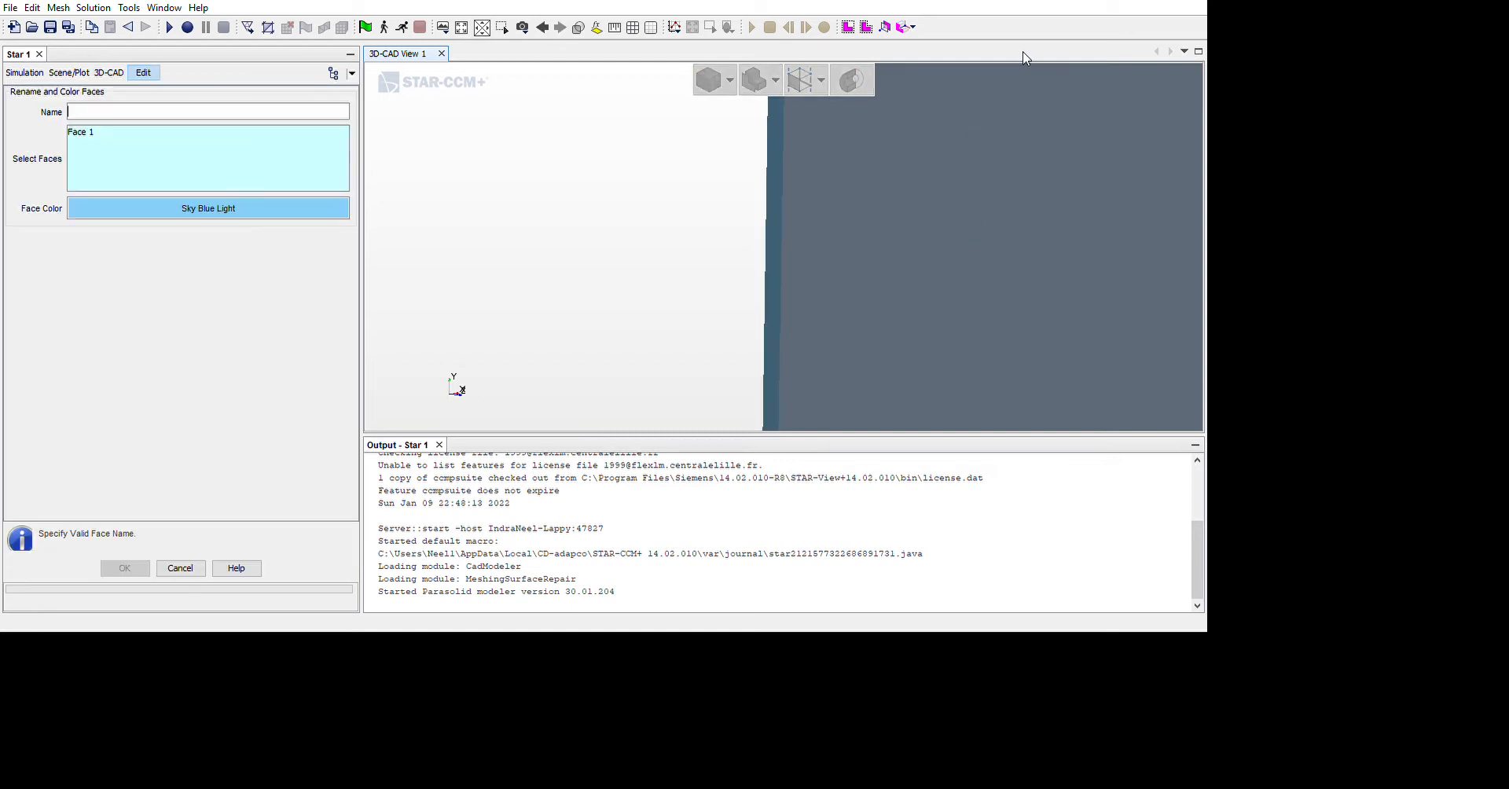
type("inlet")
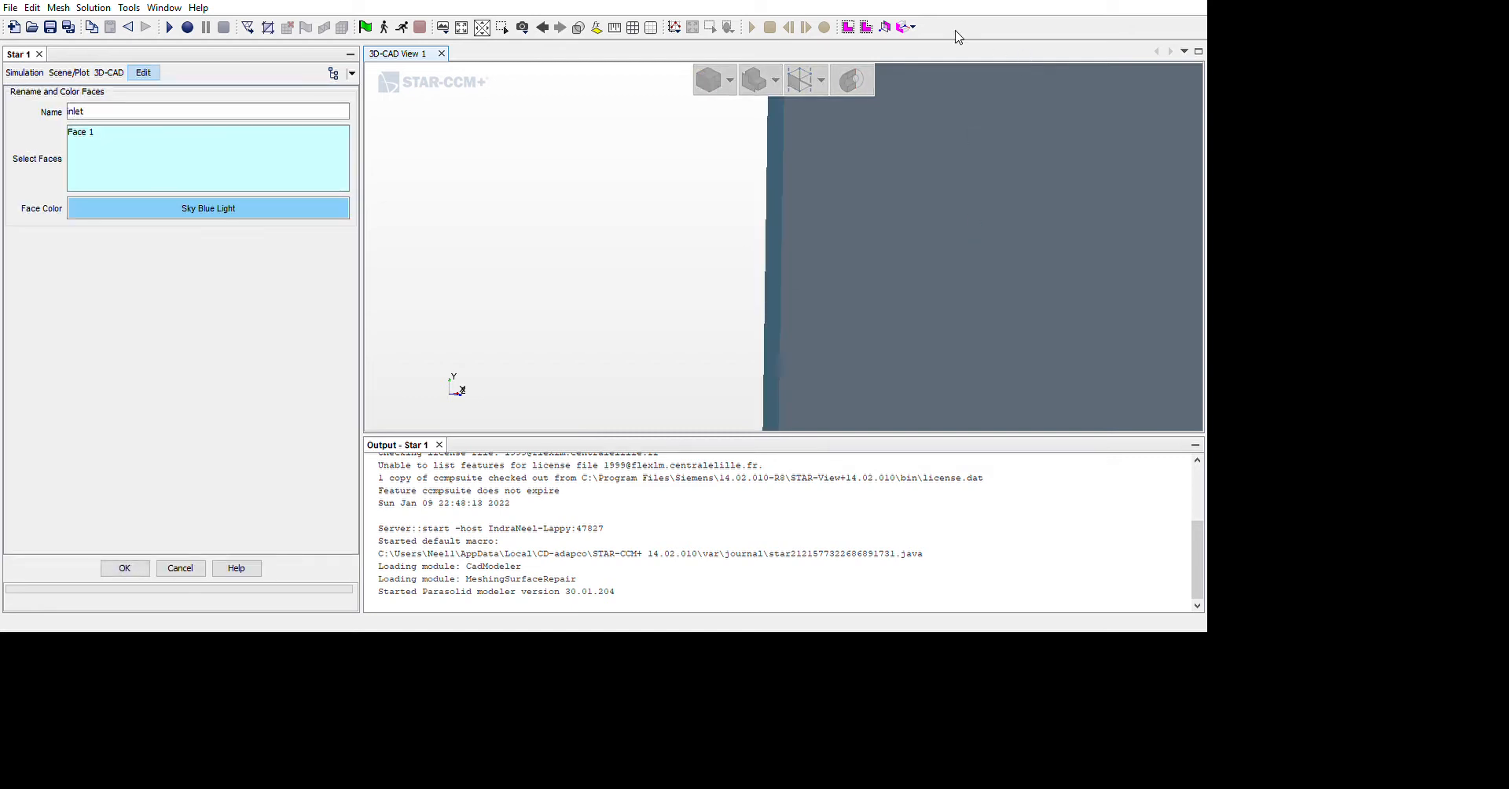
left_click(126, 568)
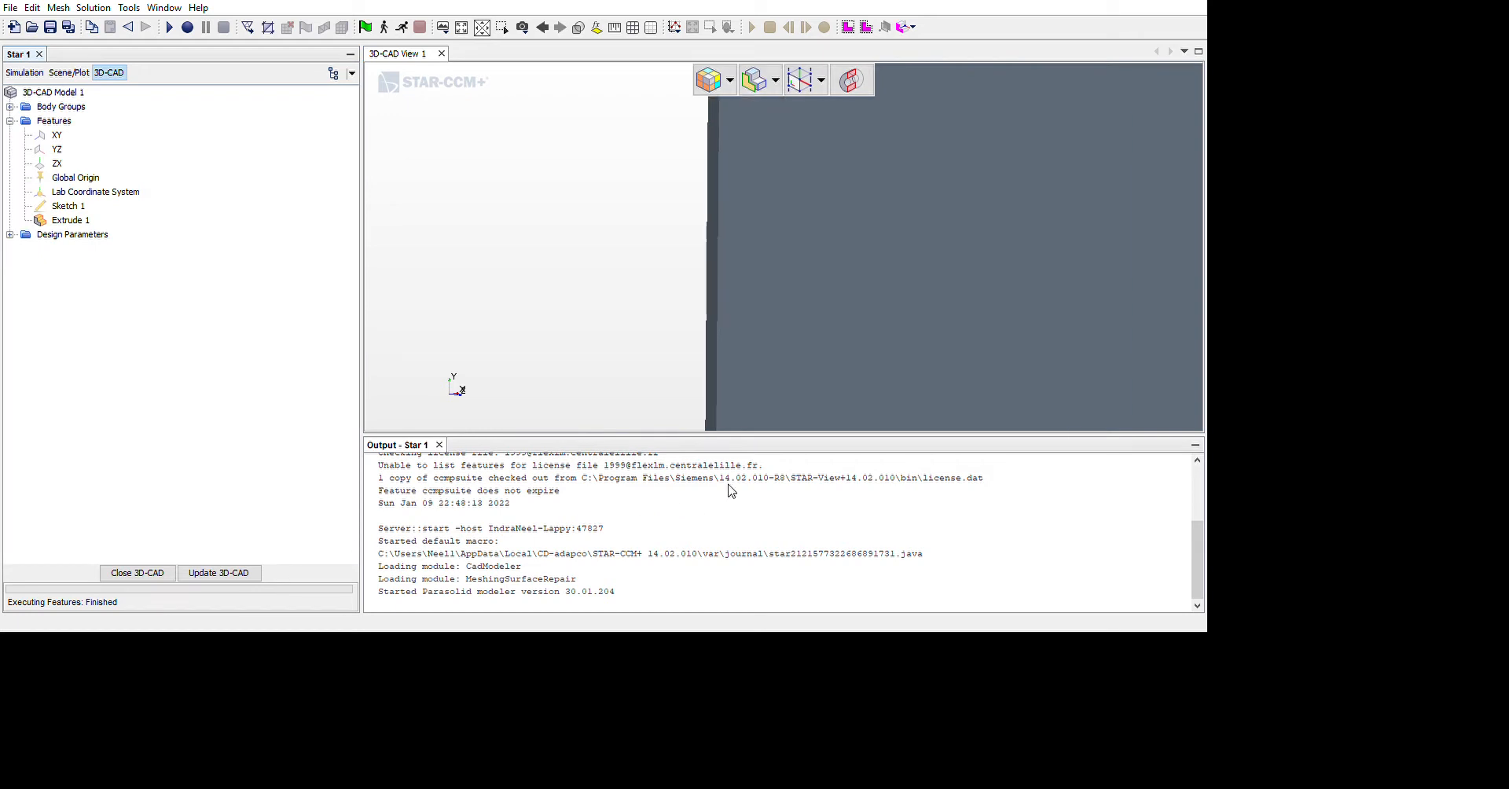
Rename the long narrow face on the underside of the channel body as bottom wall
middle_click_drag(729, 485, 1283, 404)
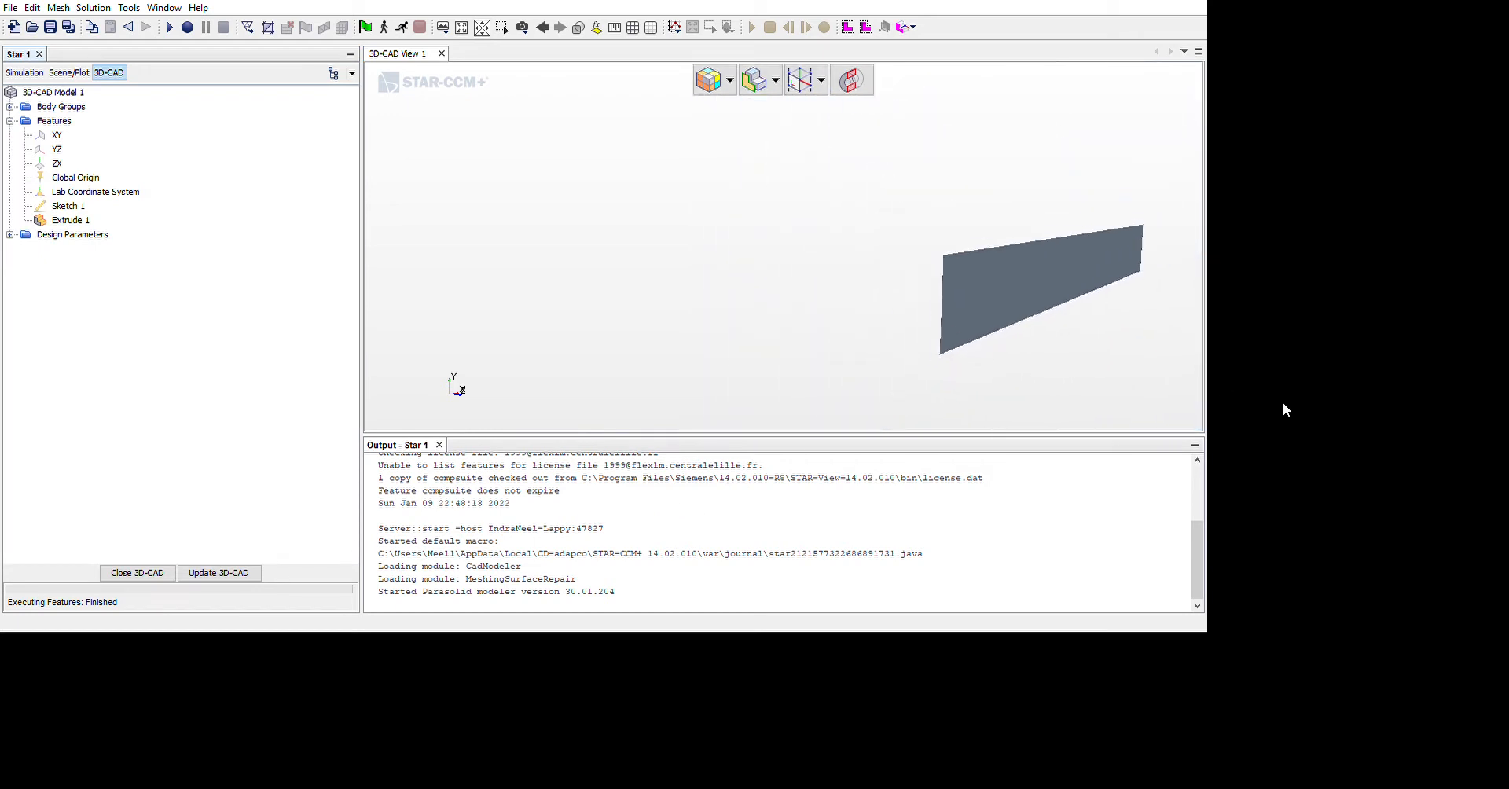
left_click_drag(1282, 403, 1345, 404)
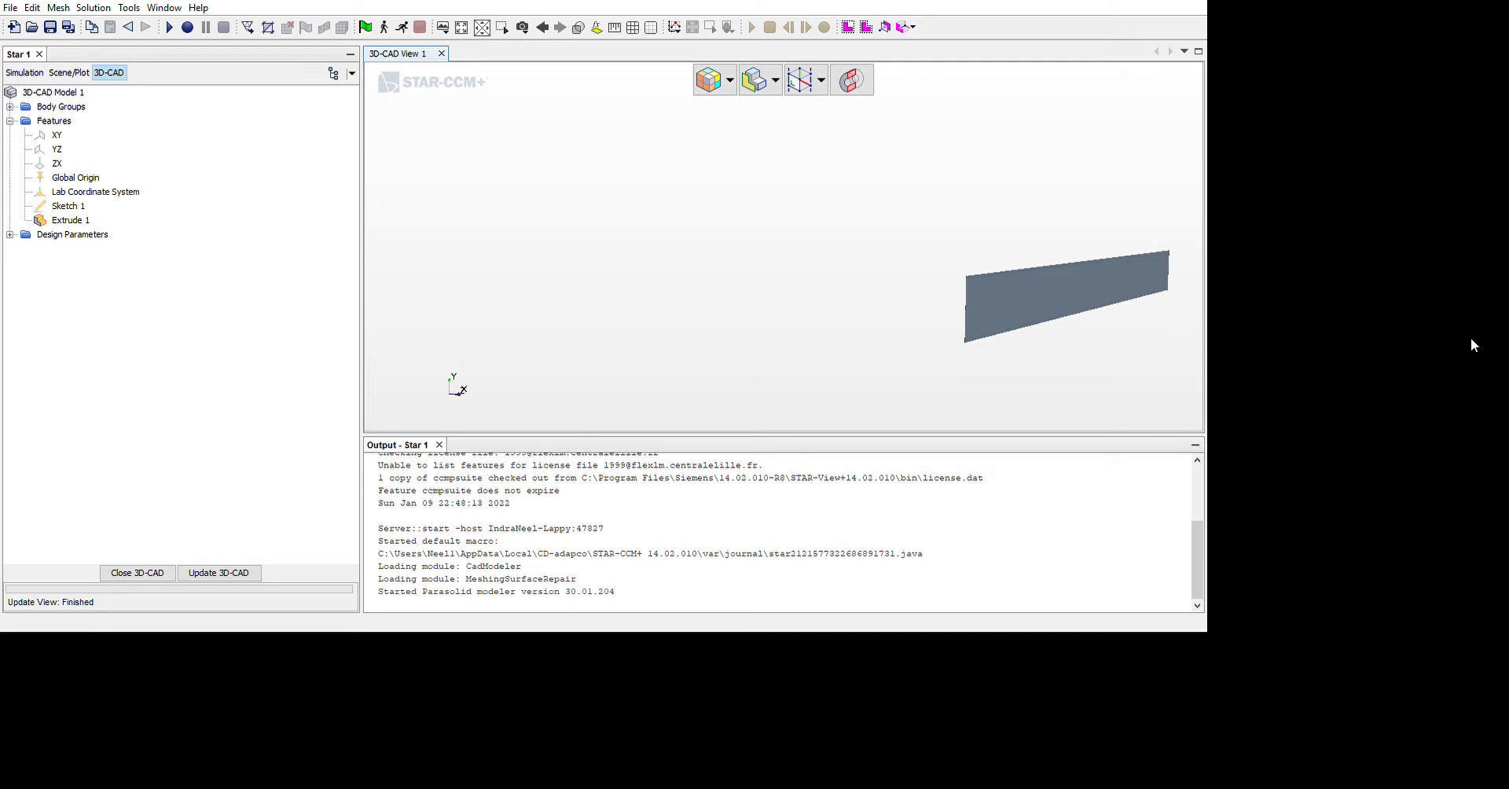
scroll(1470, 338, "up", 12)
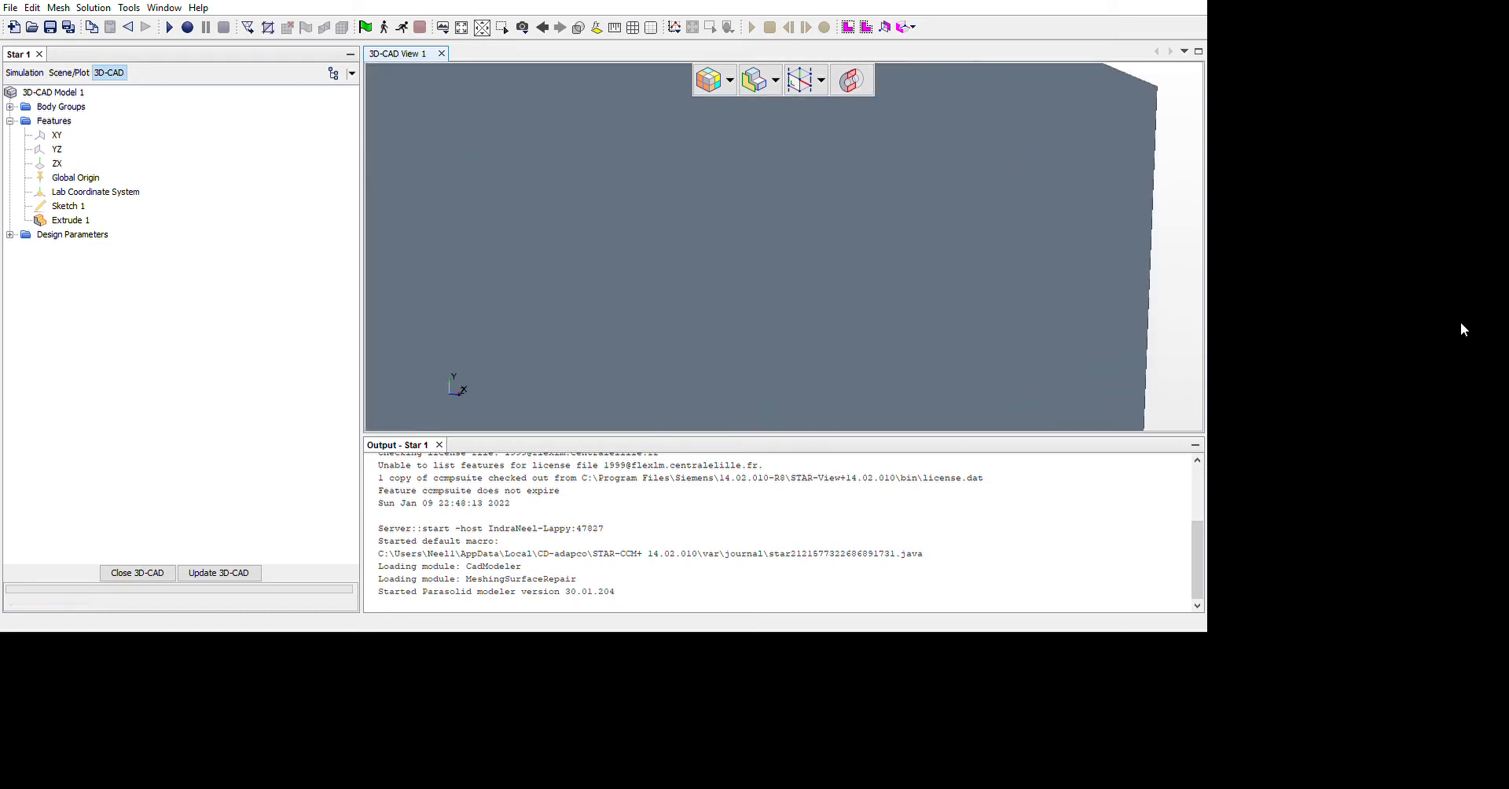
scroll(1460, 321, "up", 3)
left_click_drag(1460, 319, 1482, 341)
scroll(1458, 331, "down", 4)
scroll(1463, 335, "down", 10)
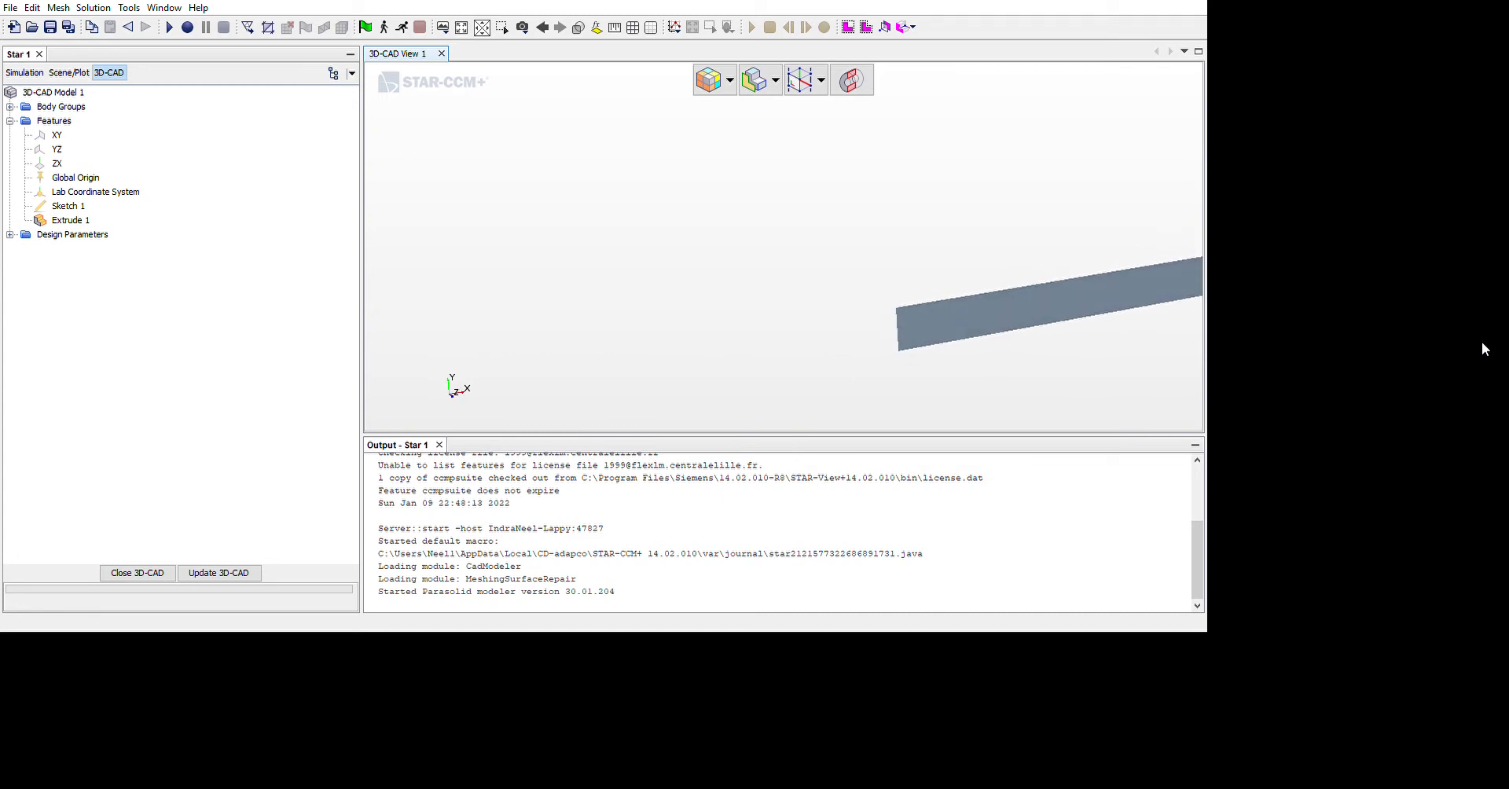
scroll(1467, 363, "down", 4)
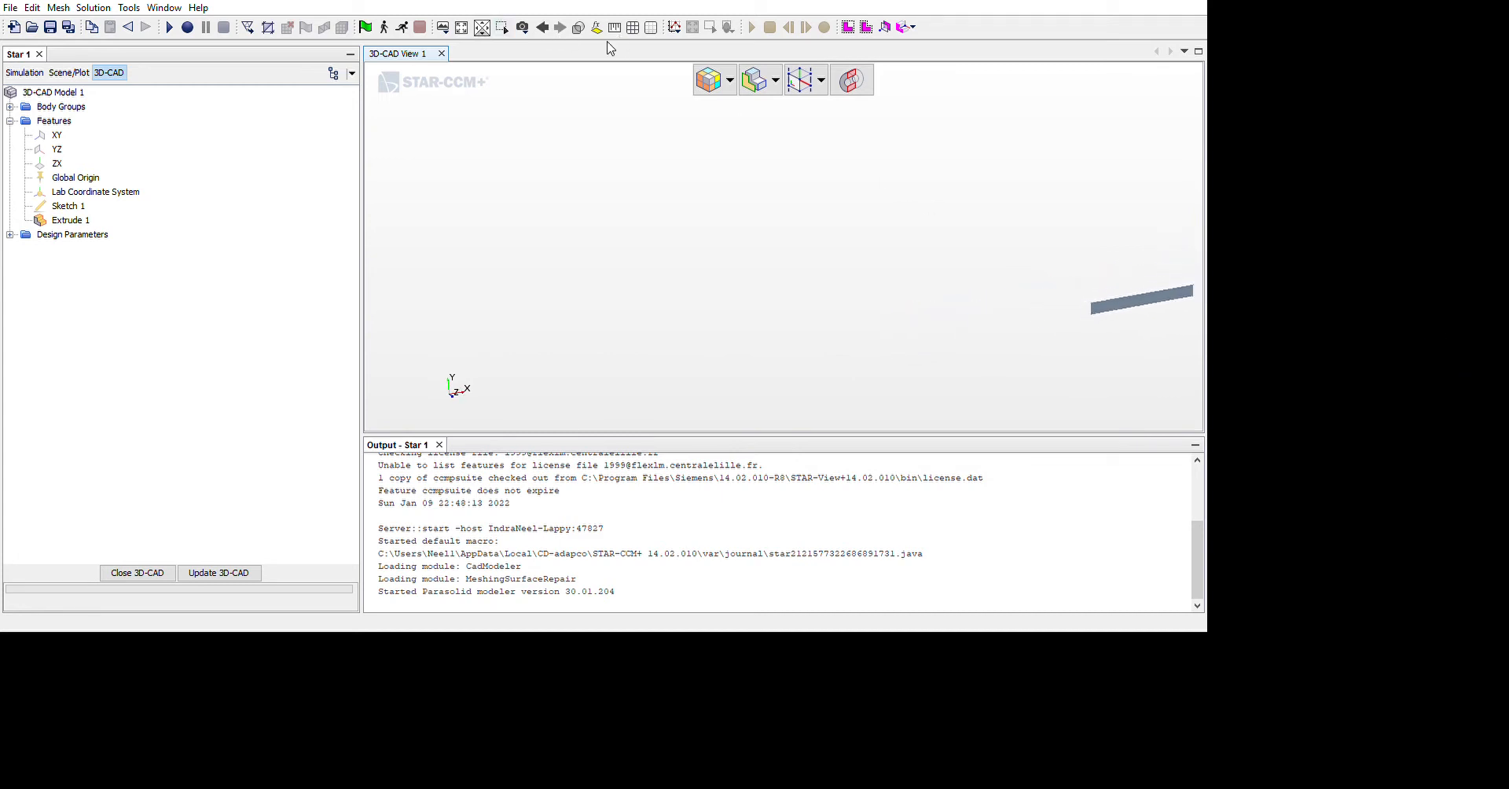
left_click(580, 37)
scroll(1314, 336, "down", 5)
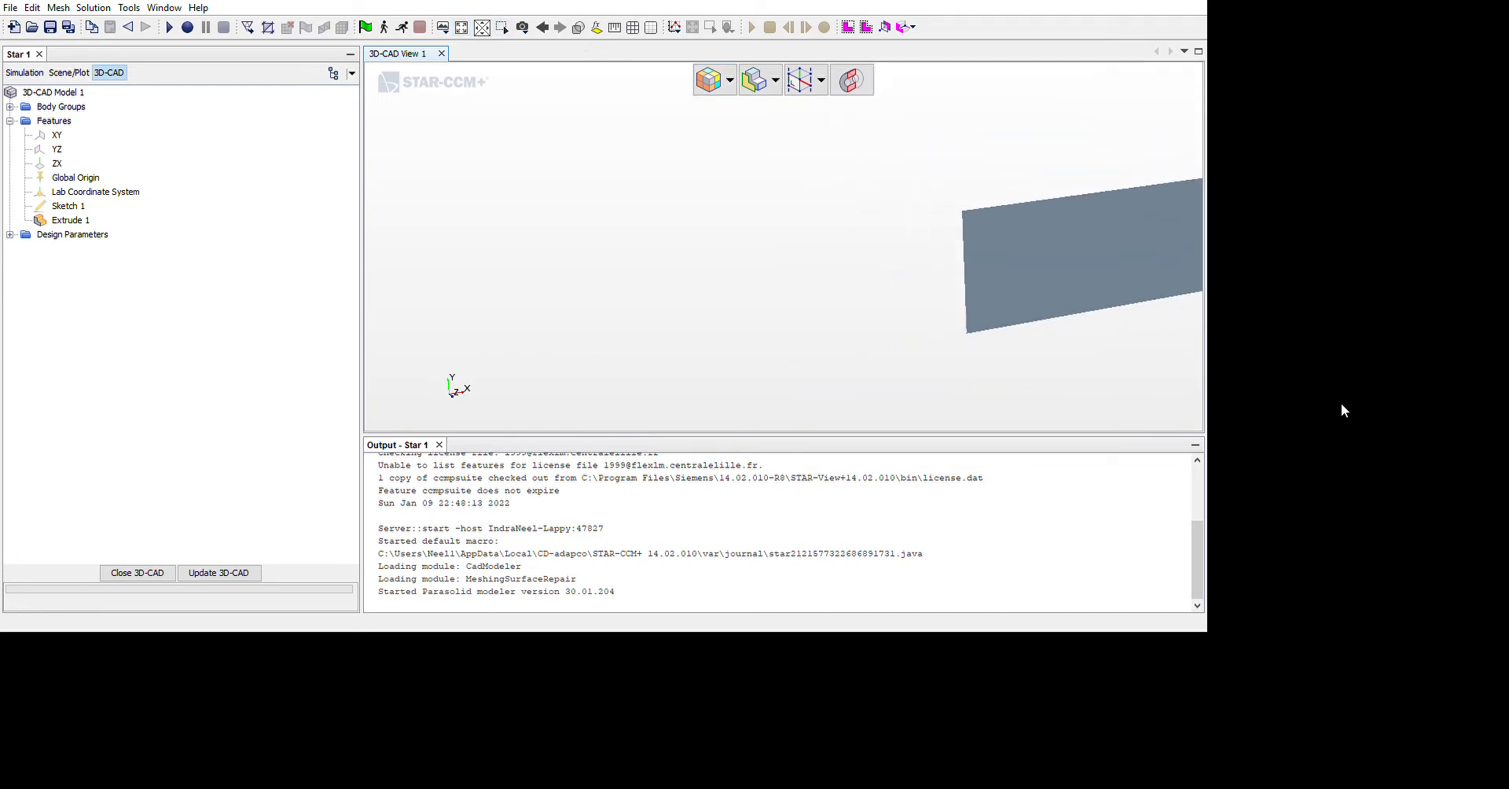
left_click_drag(1342, 405, 1287, 440)
scroll(1313, 472, "up", 8)
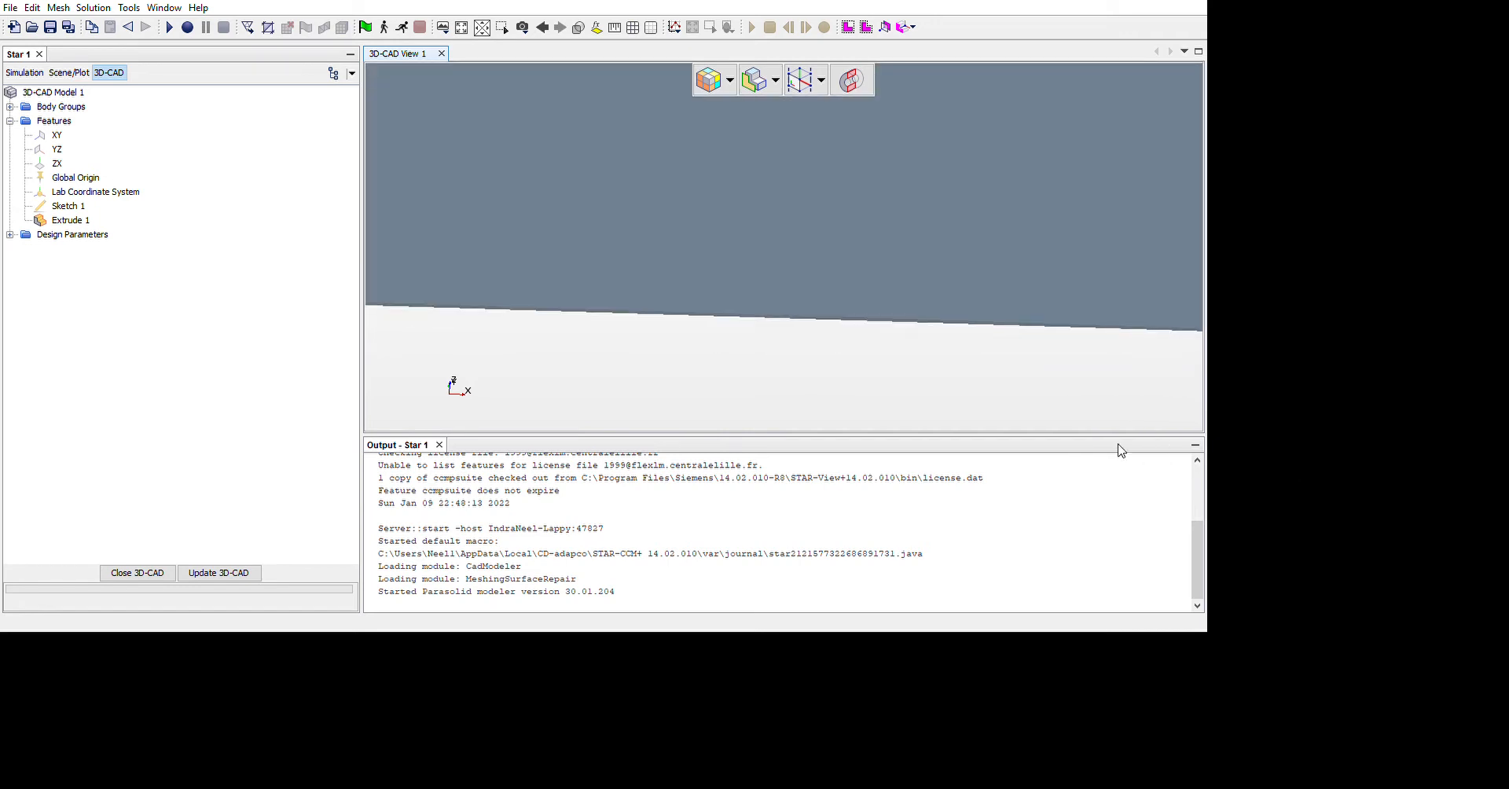
mouse_move(947, 314)
left_mouse_down()
mouse_move(903, 294)
mouse_move(886, 314)
mouse_move(910, 222)
mouse_move(919, 259)
mouse_move(865, 300)
mouse_move(899, 229)
mouse_move(889, 354)
mouse_move(835, 472)
mouse_move(856, 475)
mouse_move(912, 391)
mouse_move(902, 362)
mouse_move(901, 462)
left_mouse_up()
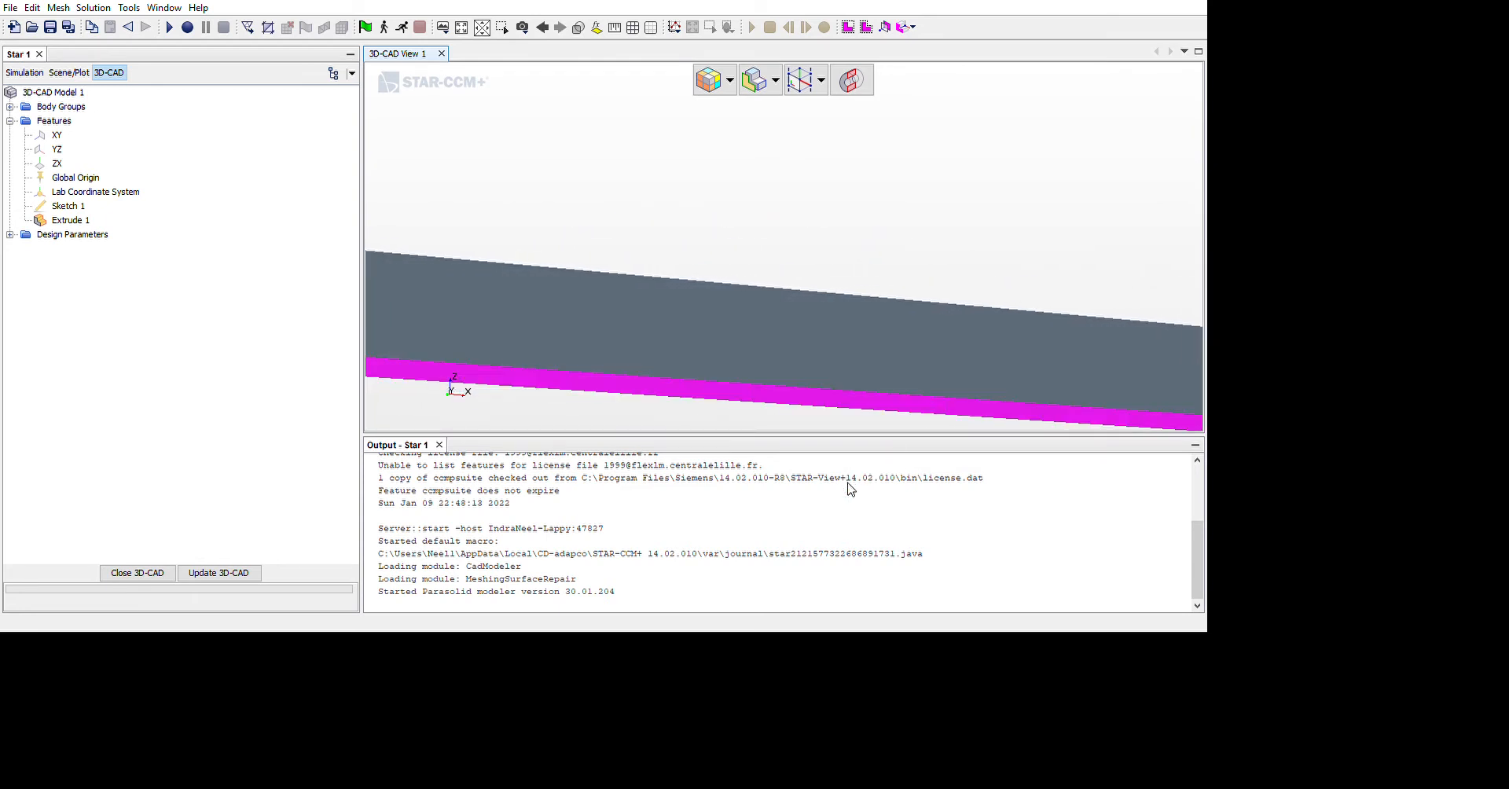
type("b")
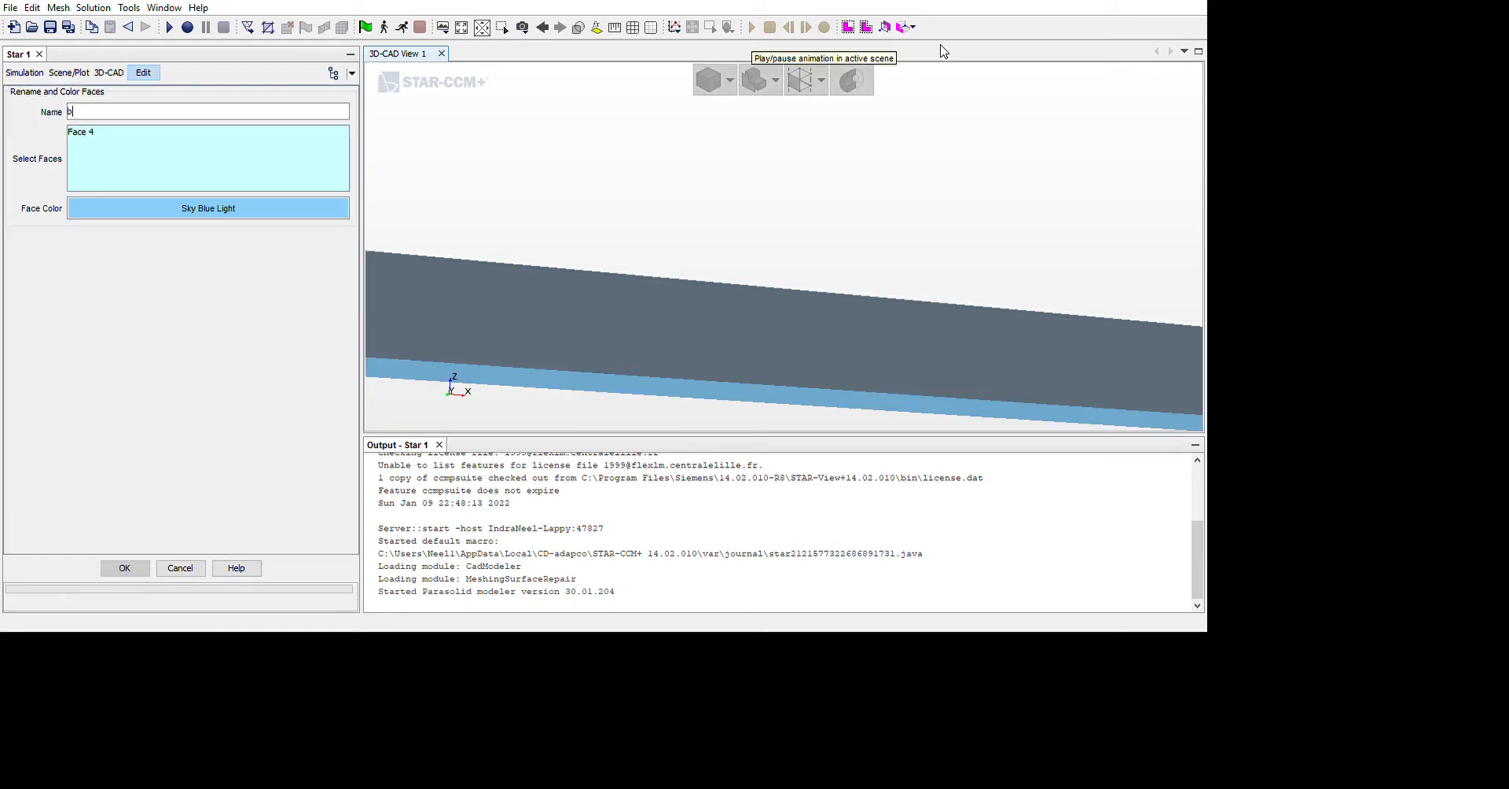
type("ottom wall")
key("Return")
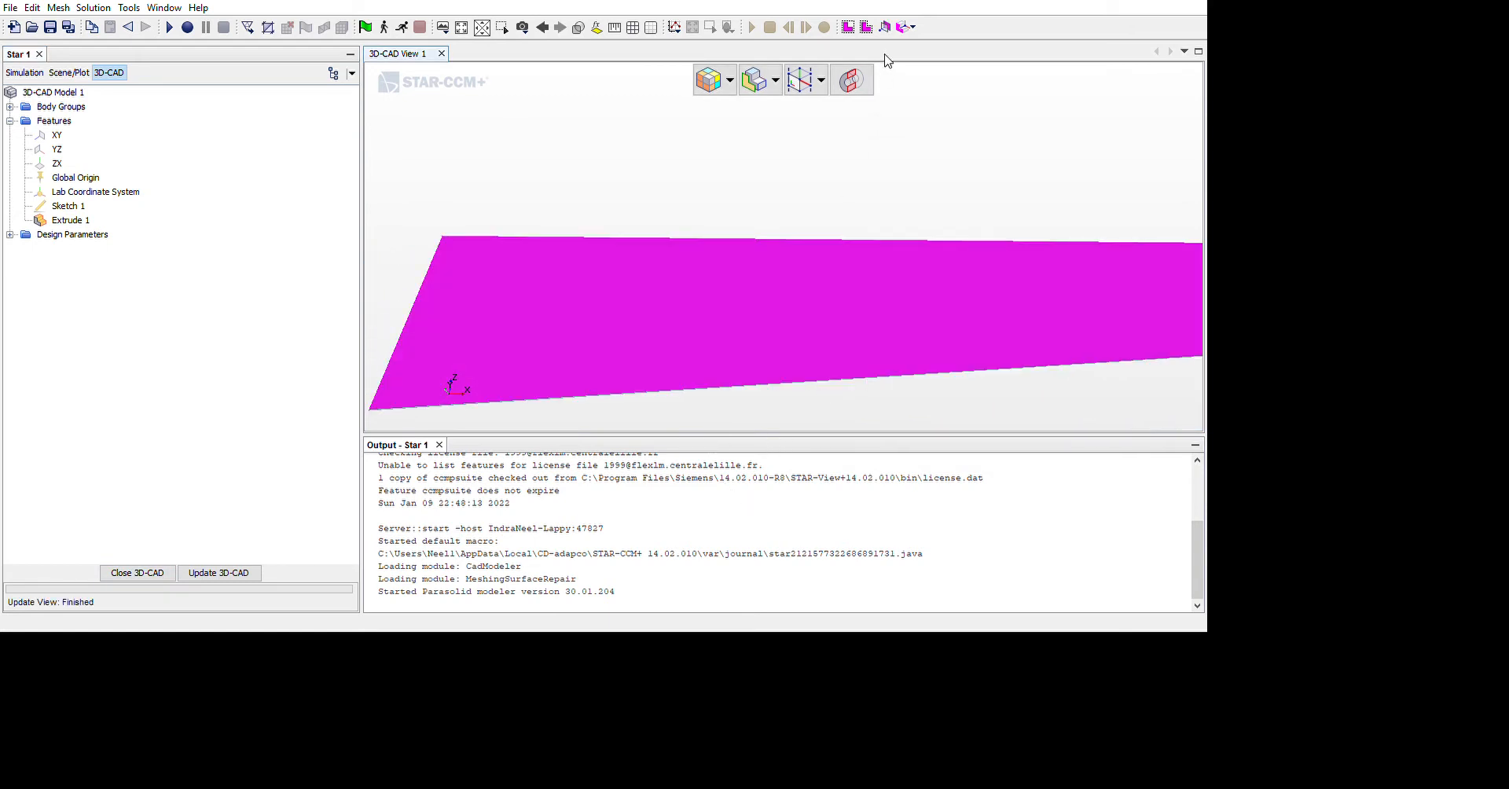
Rename the large flat face of the channel body as side wall 1
left_click(887, 61)
type("side wall 1")
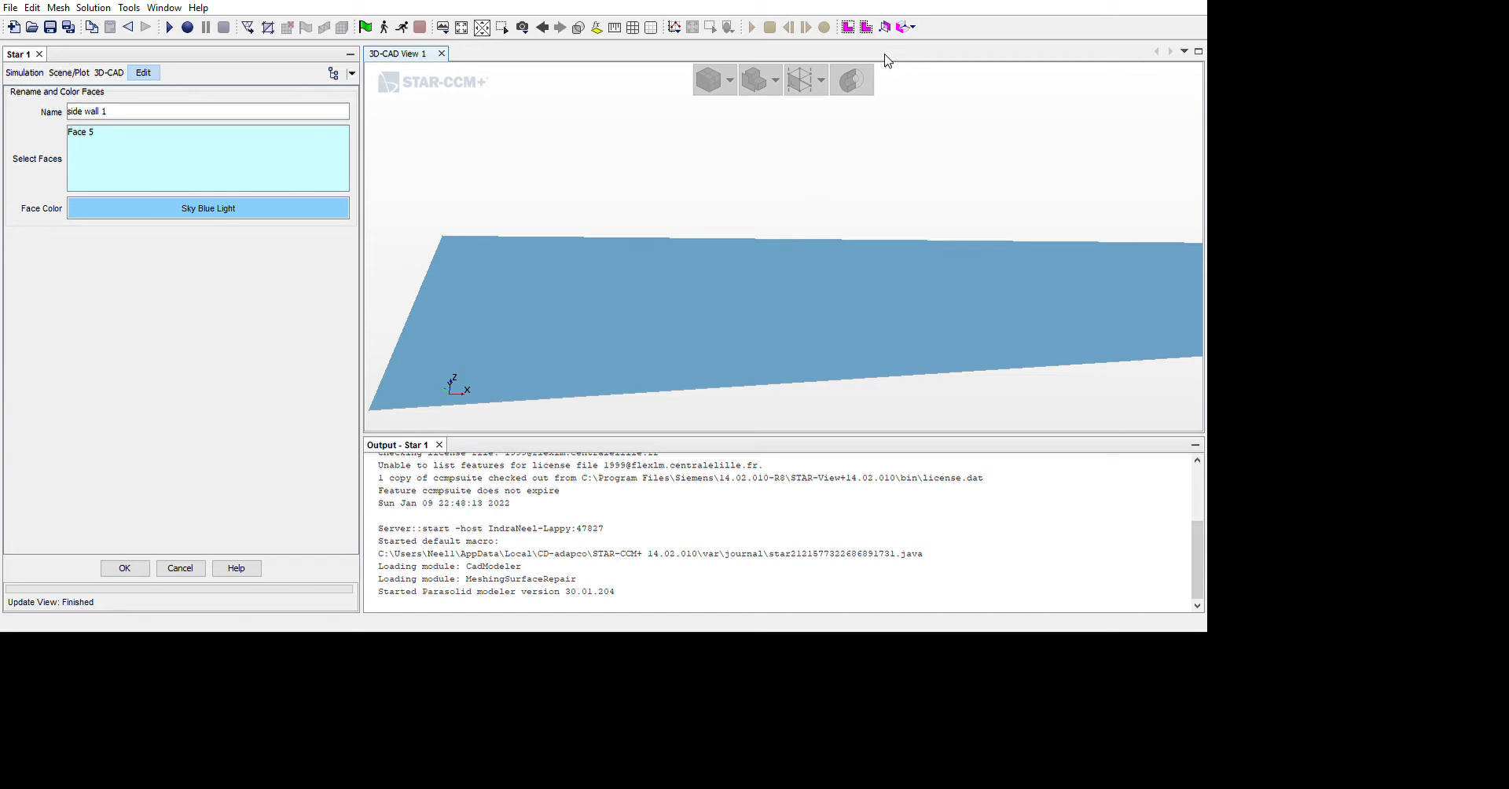
left_click(140, 565)
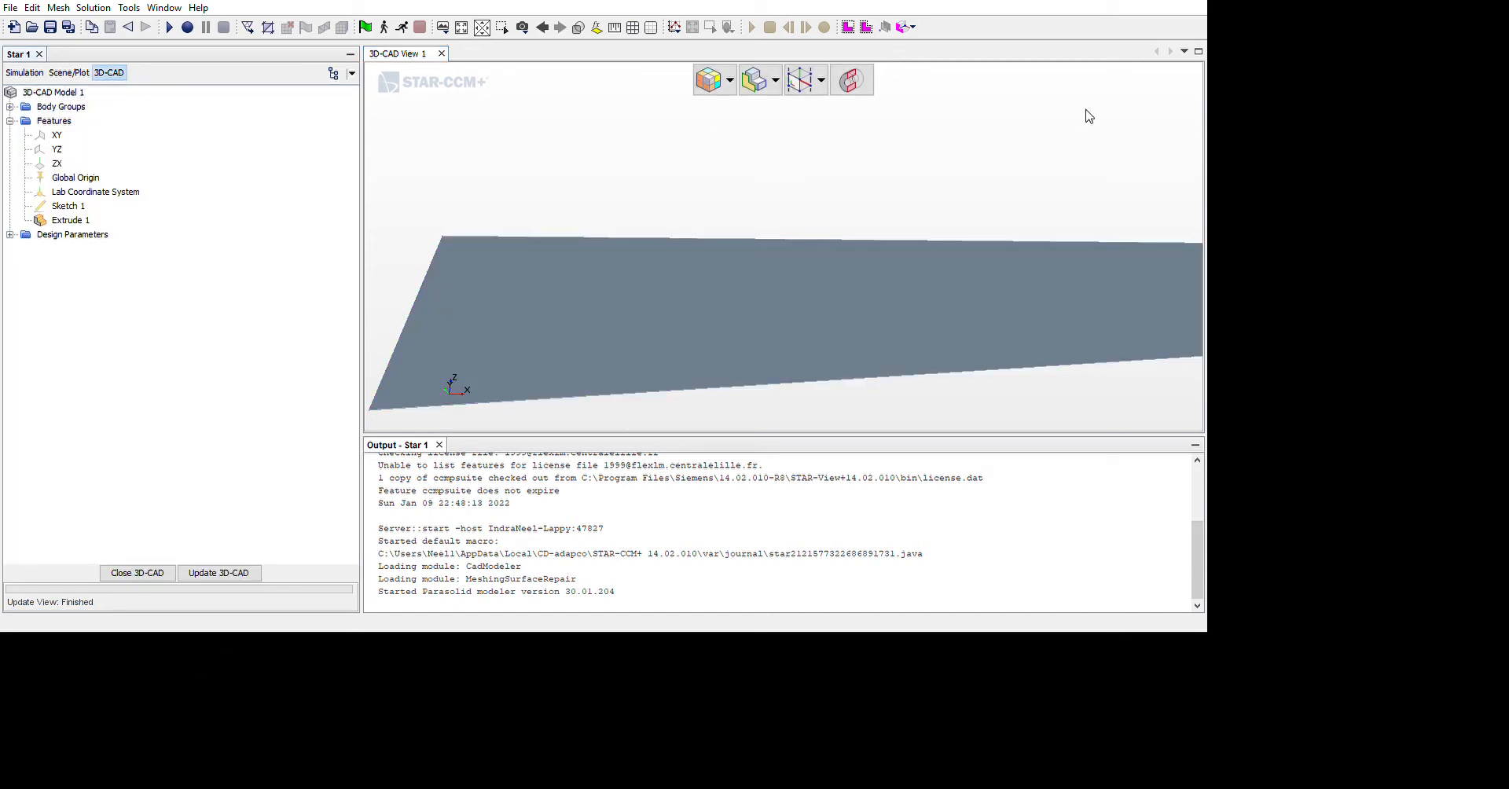
Rename the long narrow upper face of the channel body as top
left_click_drag(1057, 181, 1125, 283)
left_click_drag(1114, 234, 1093, 343)
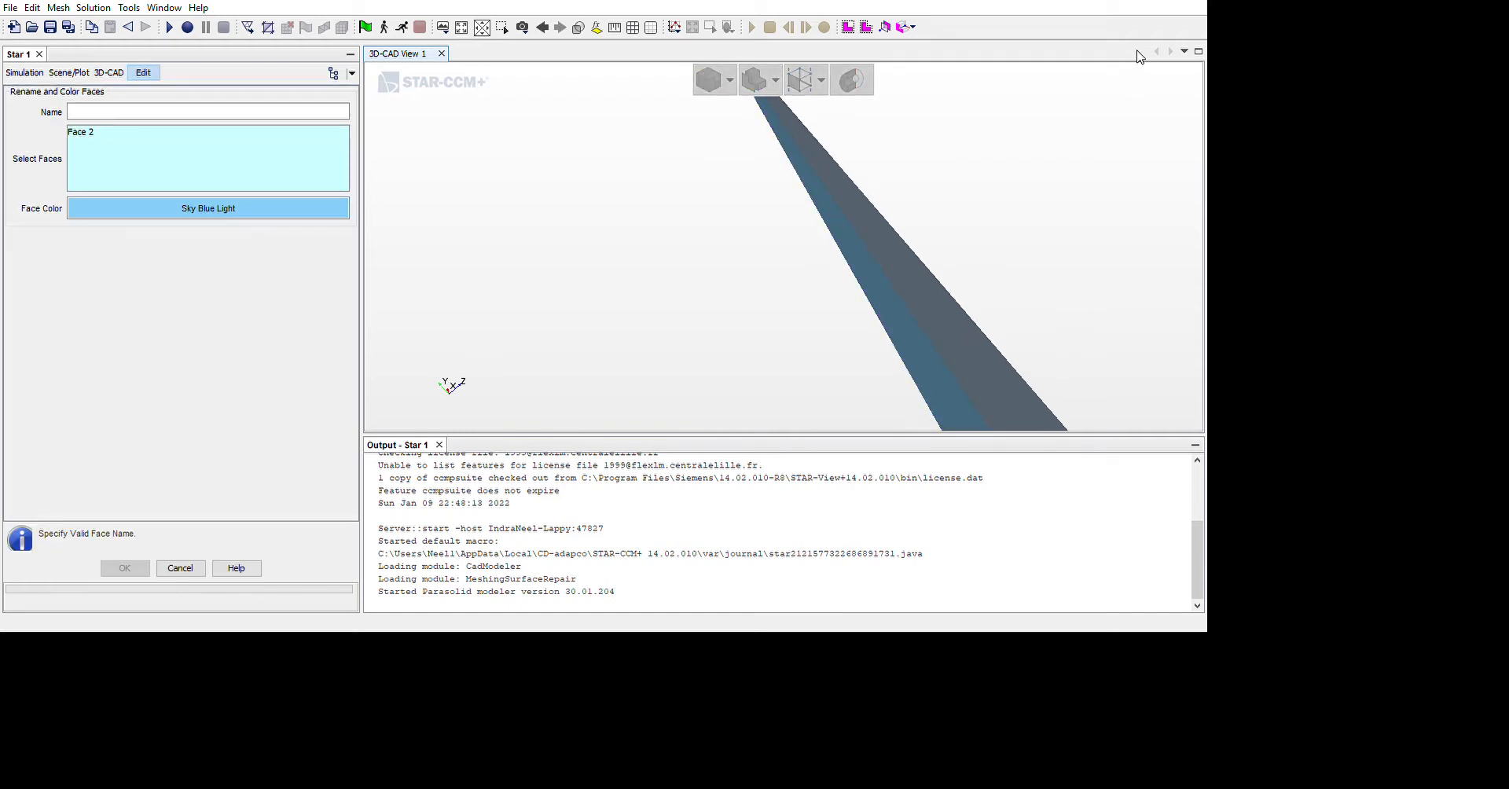
type("top")
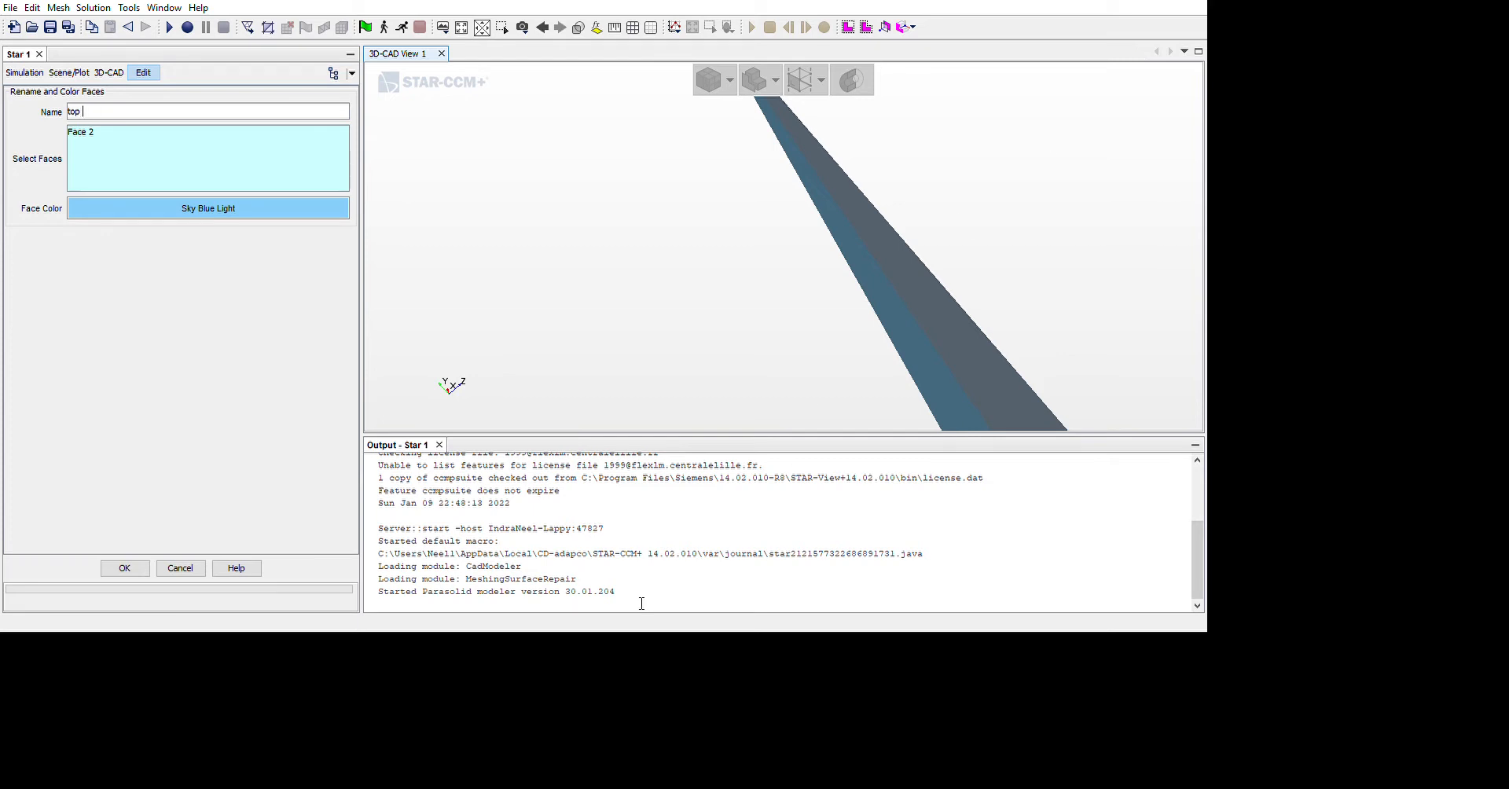
left_click(164, 712)
Rename the large flat face opposite side wall 1 as side wall 2
left_click_drag(863, 385, 949, 414)
left_click(1011, 331)
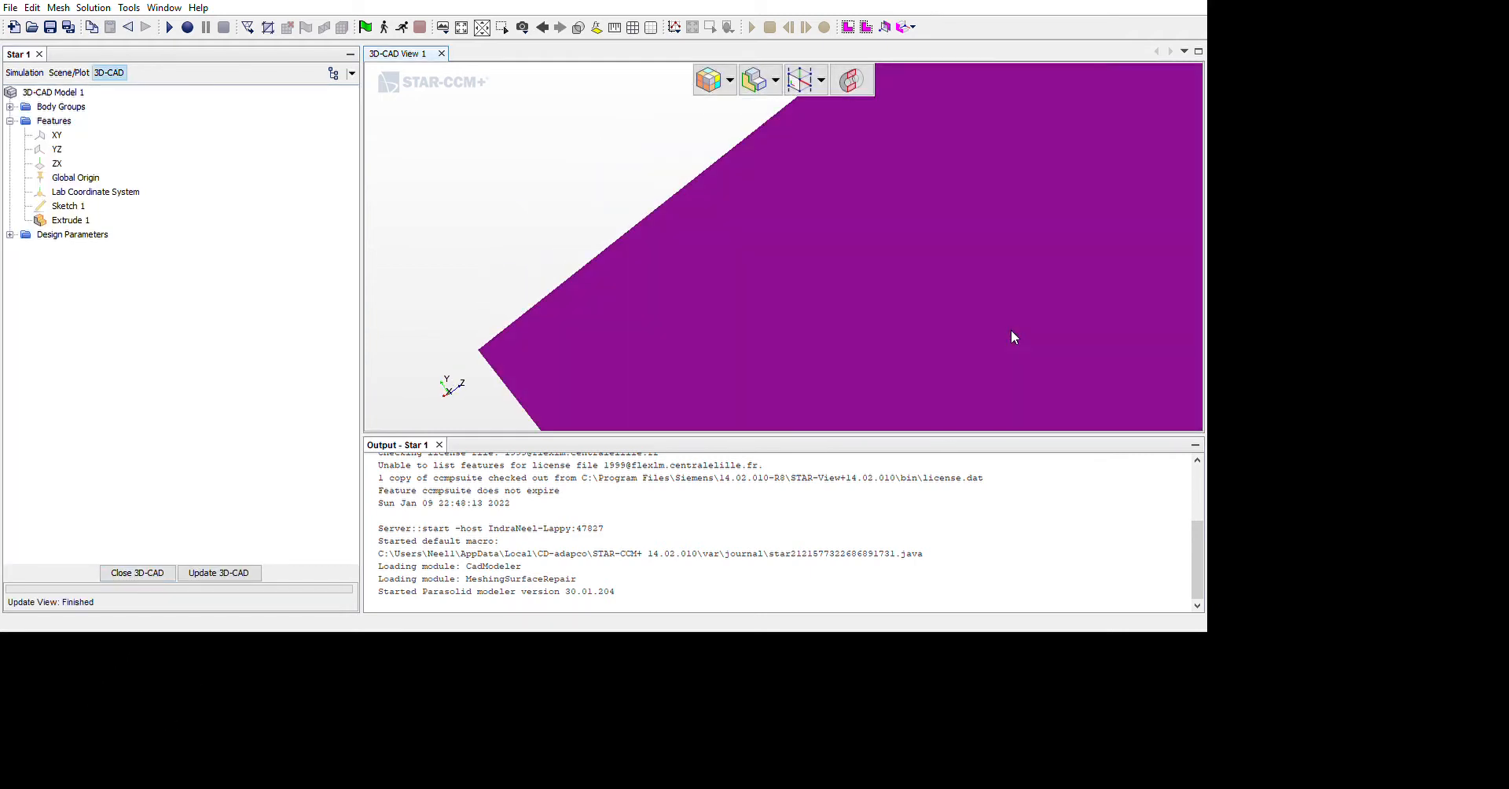
left_click(1055, 45)
type("side wall 2")
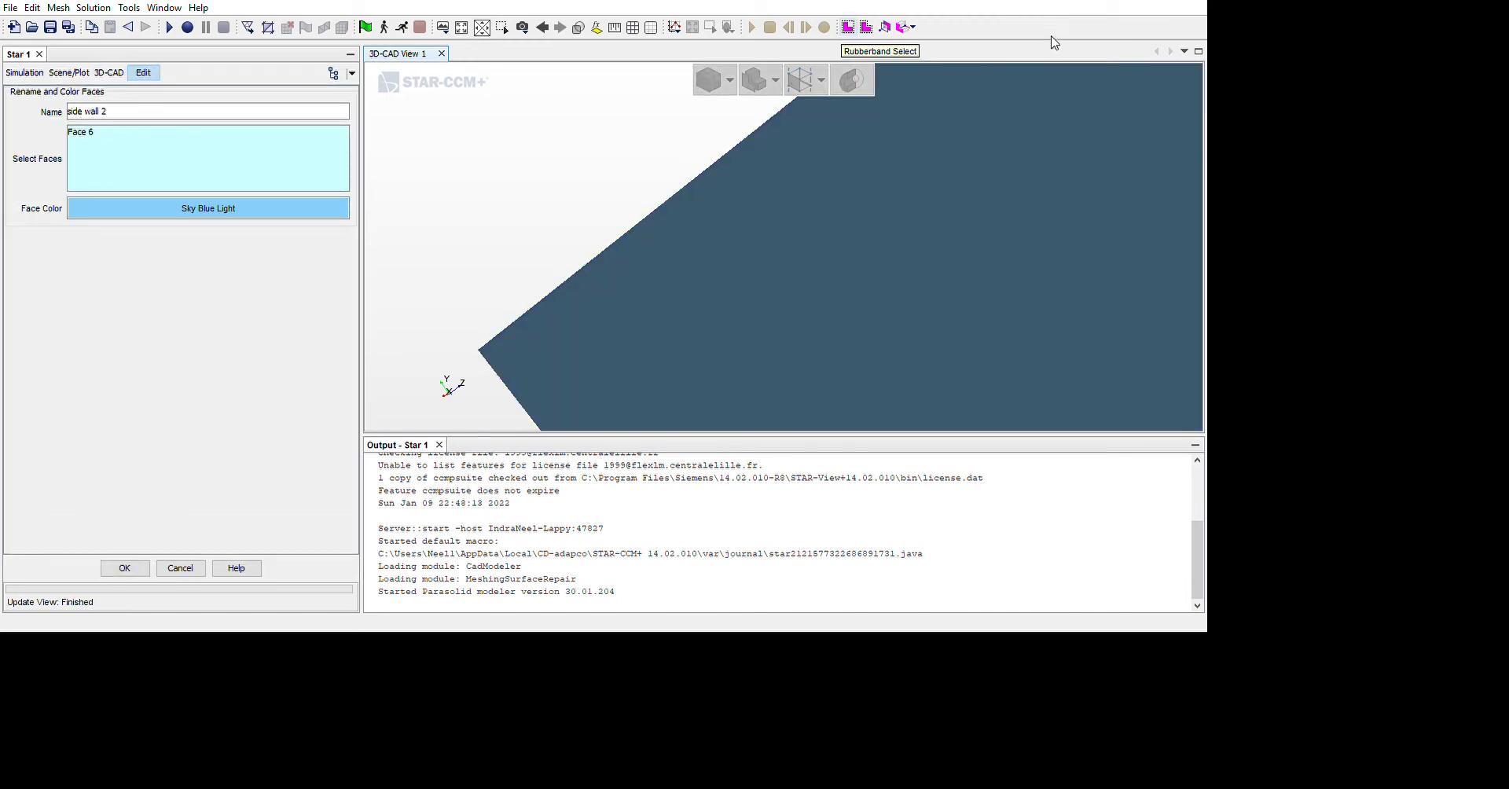
key("Return")
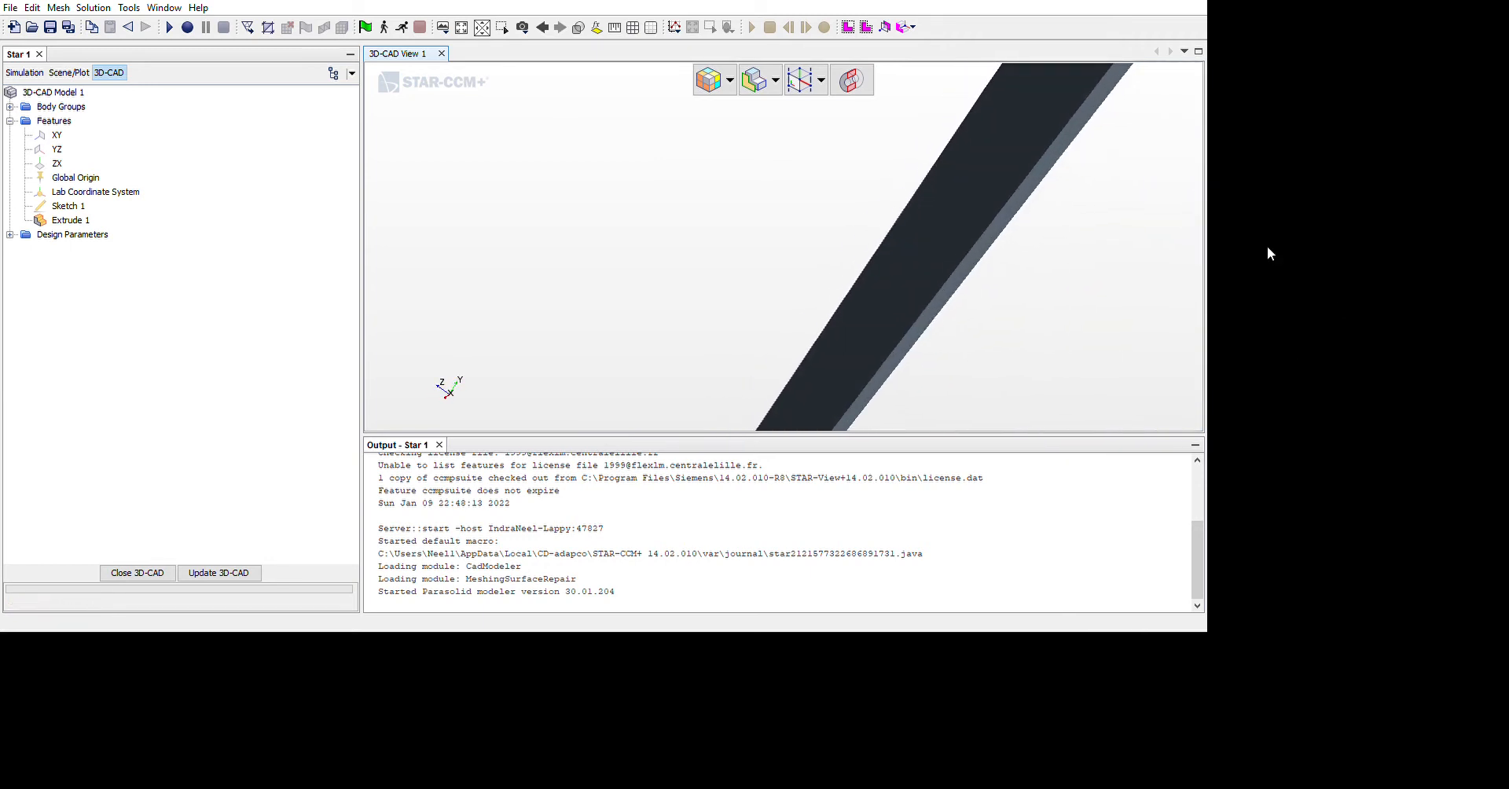
Rename the narrow end face opposite the inlet as outlet
left_click(1315, 49)
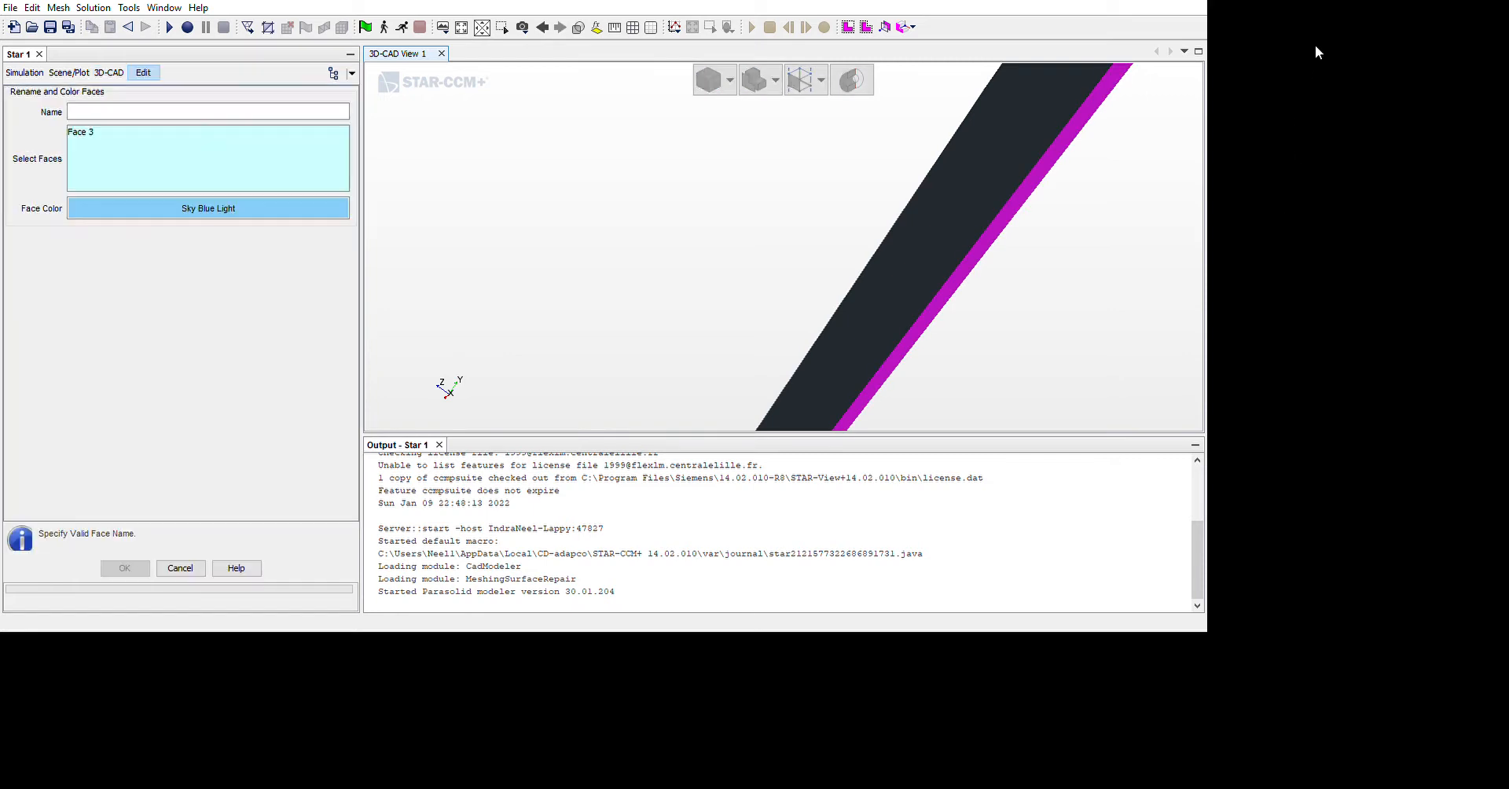
type("outlet")
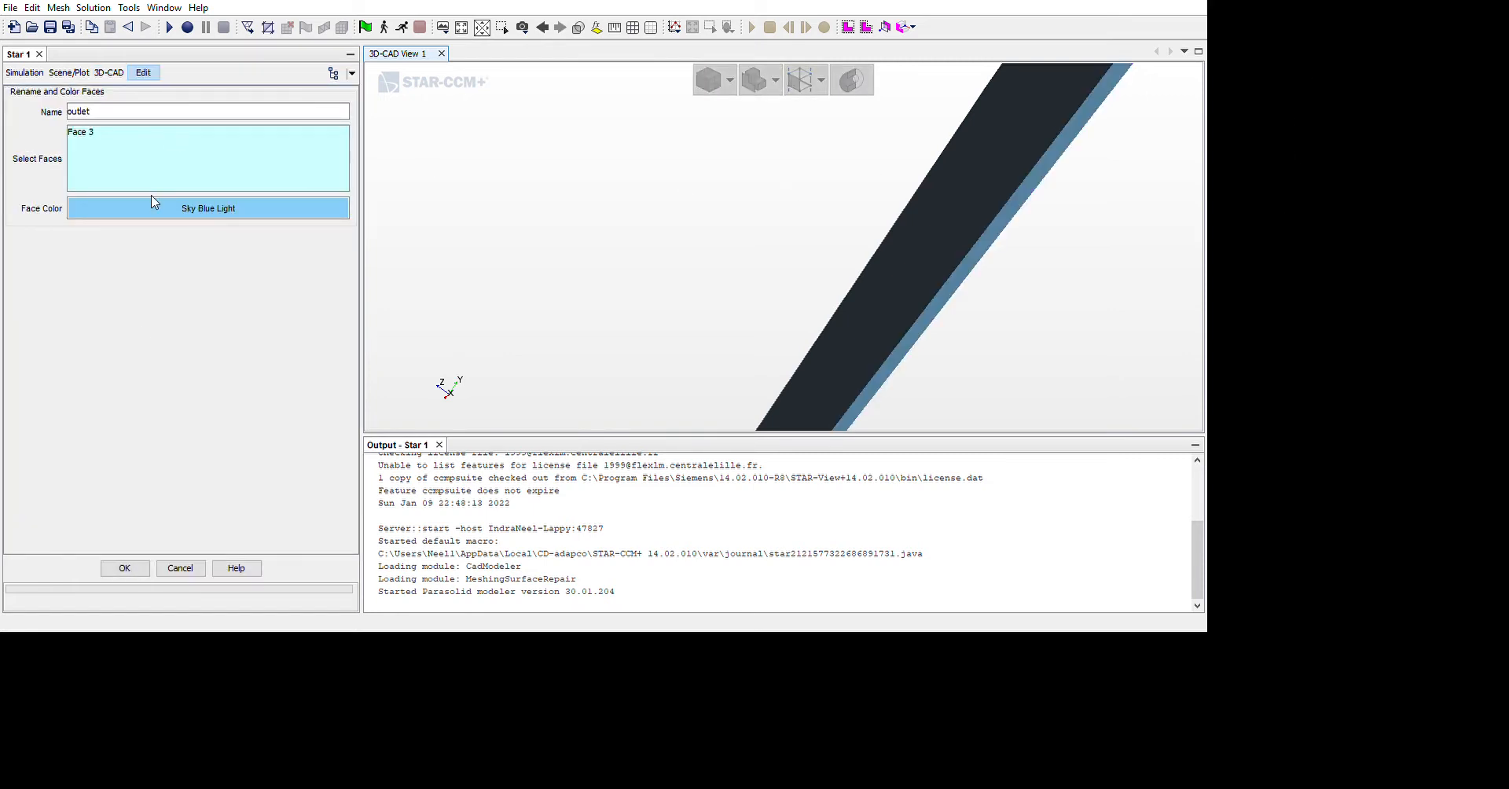
left_click(161, 703)
Check the whole channel body from several sides and update the 3D-CAD model
scroll(939, 403, "down", 6)
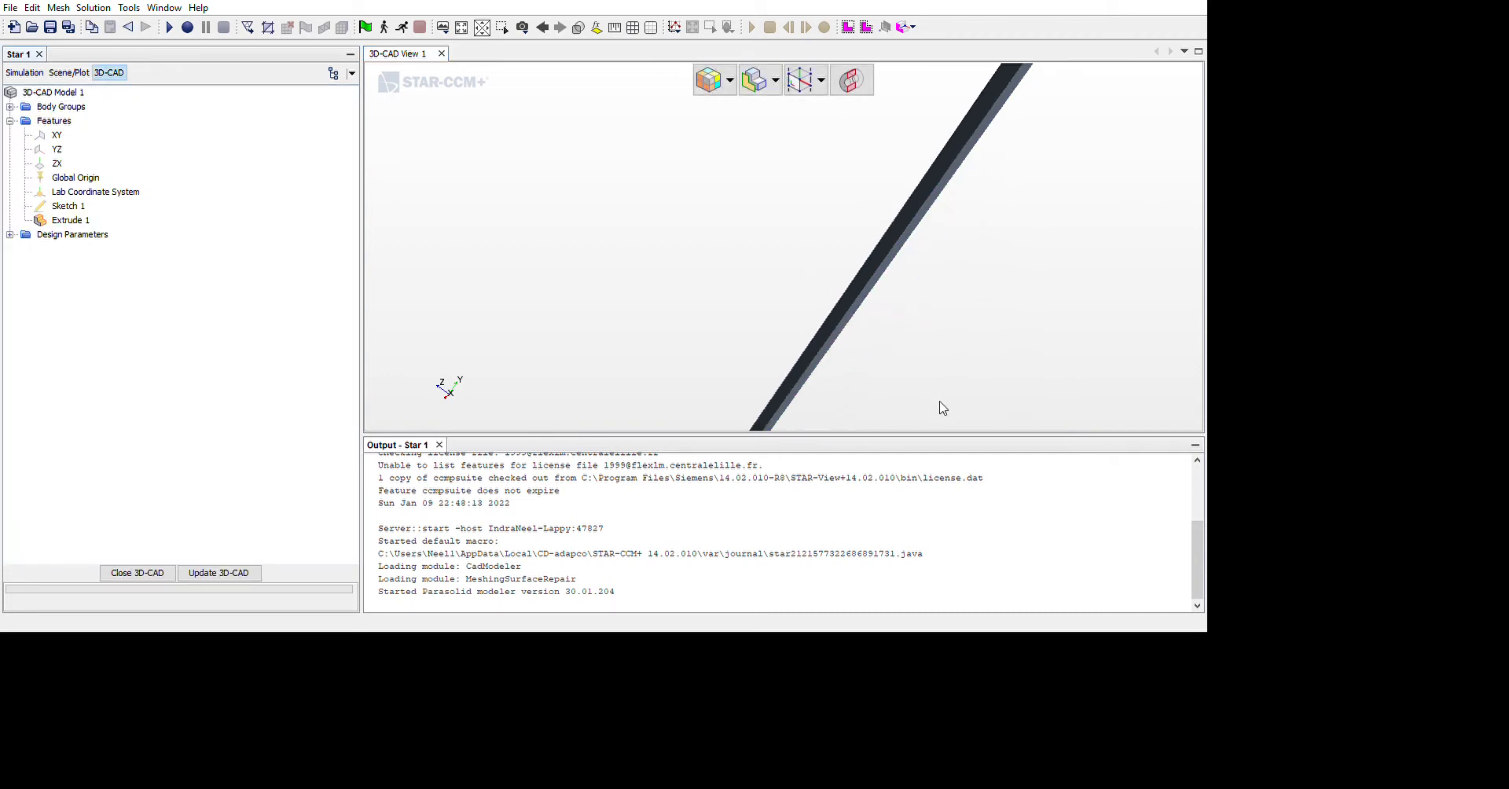
middle_click_drag(914, 433, 909, 459)
left_click_drag(916, 428, 1206, 454)
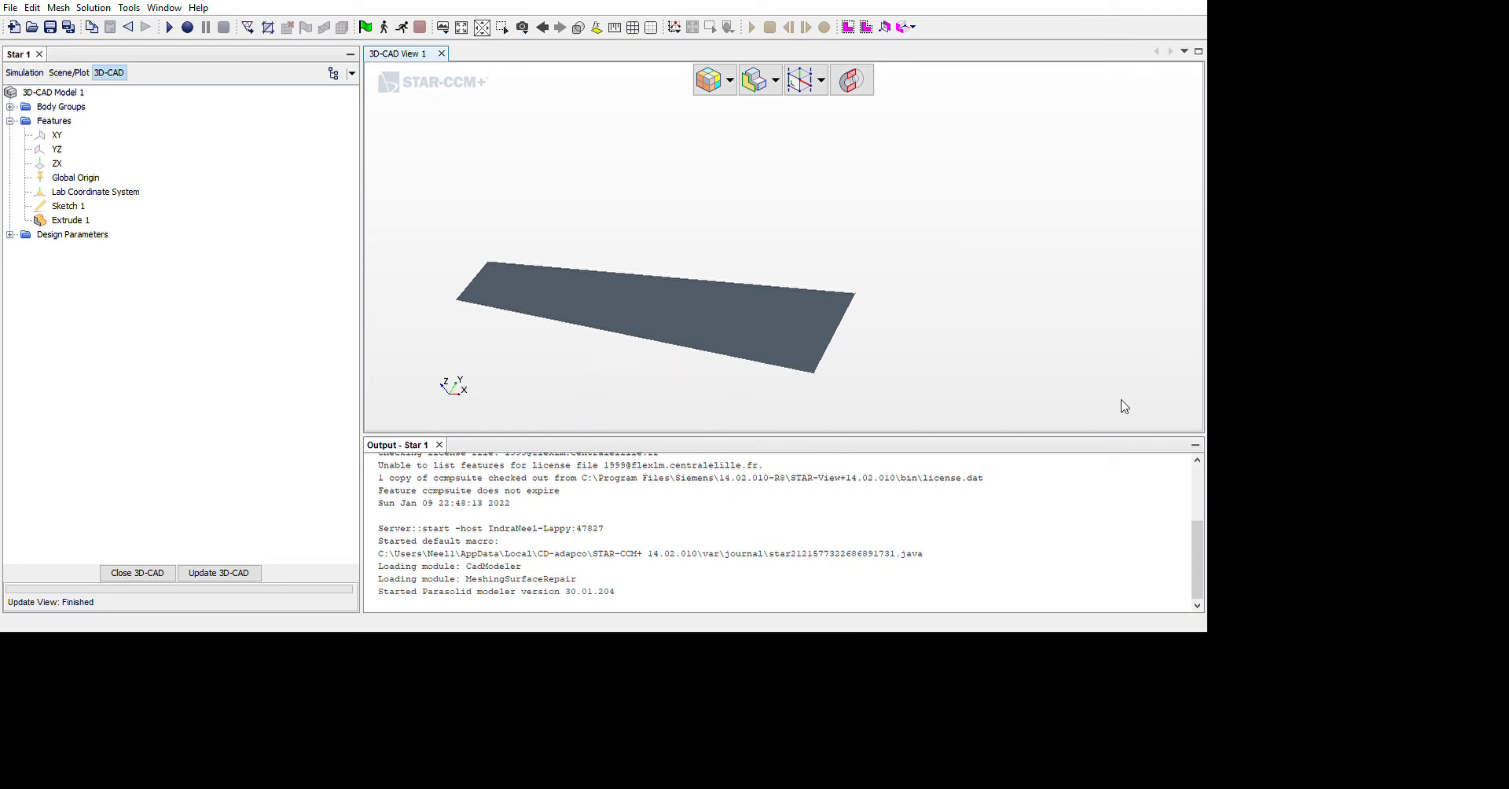
left_click_drag(943, 330, 616, 337)
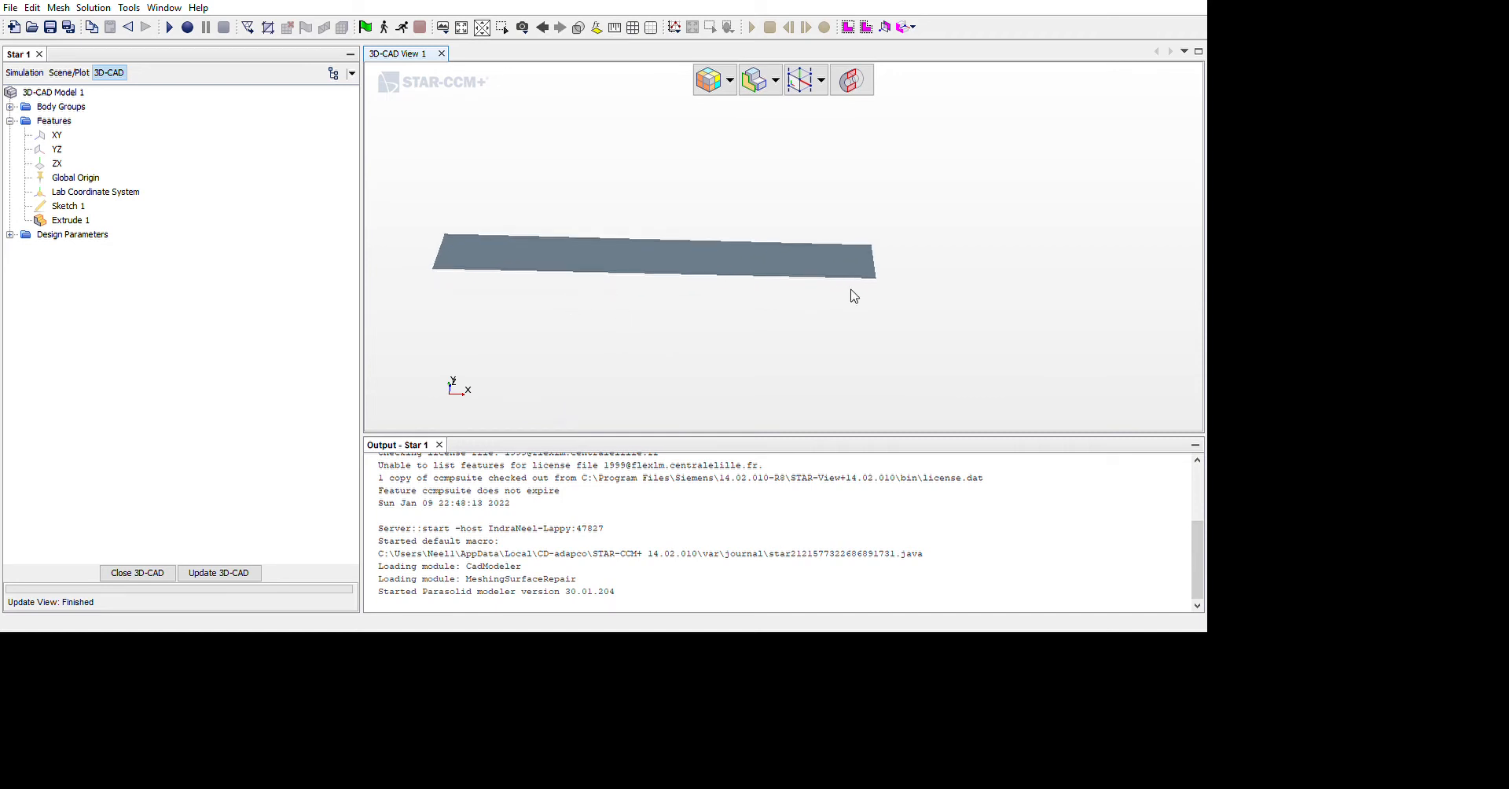
left_click(218, 573)
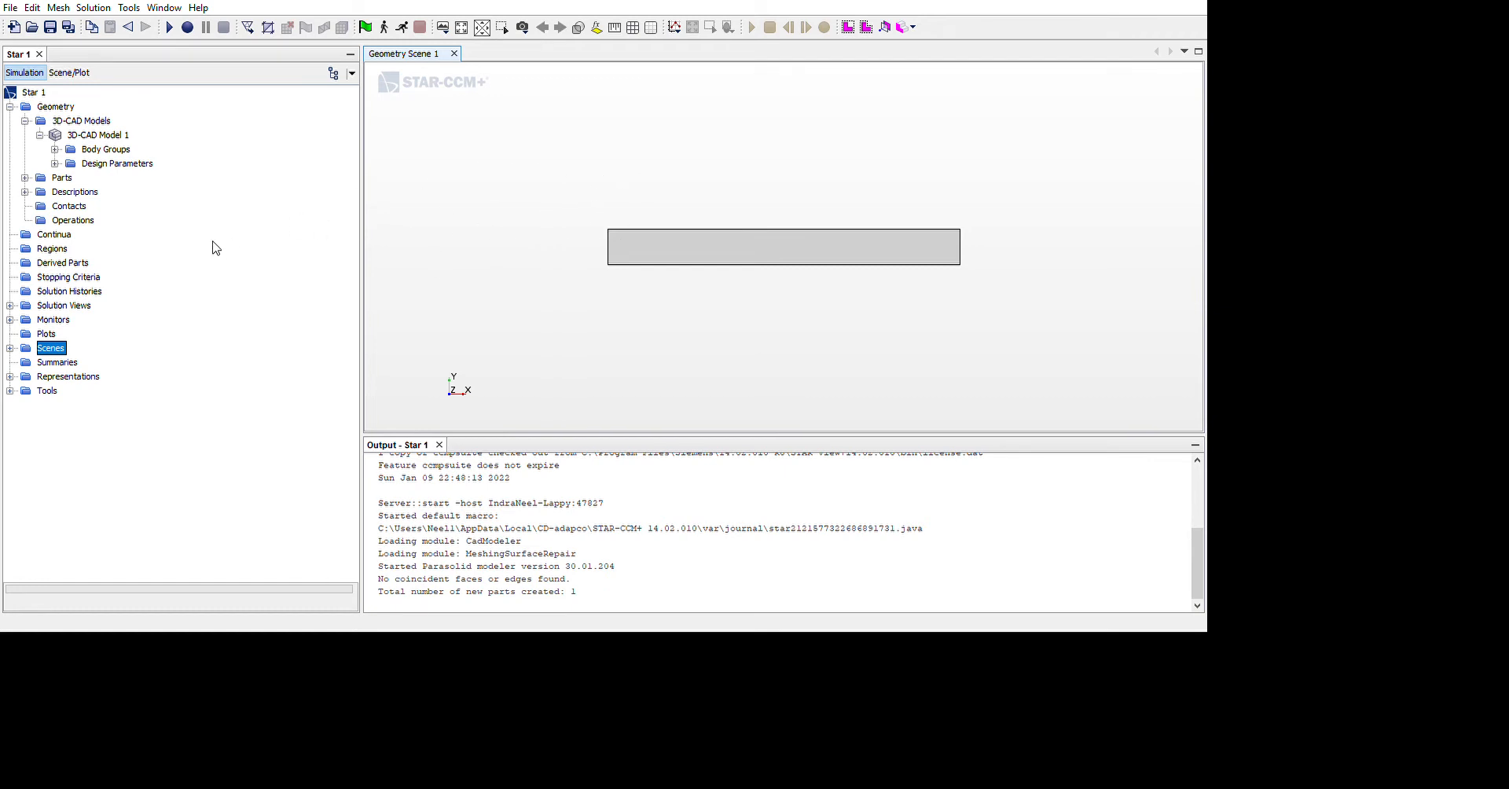
left_click(73, 220)
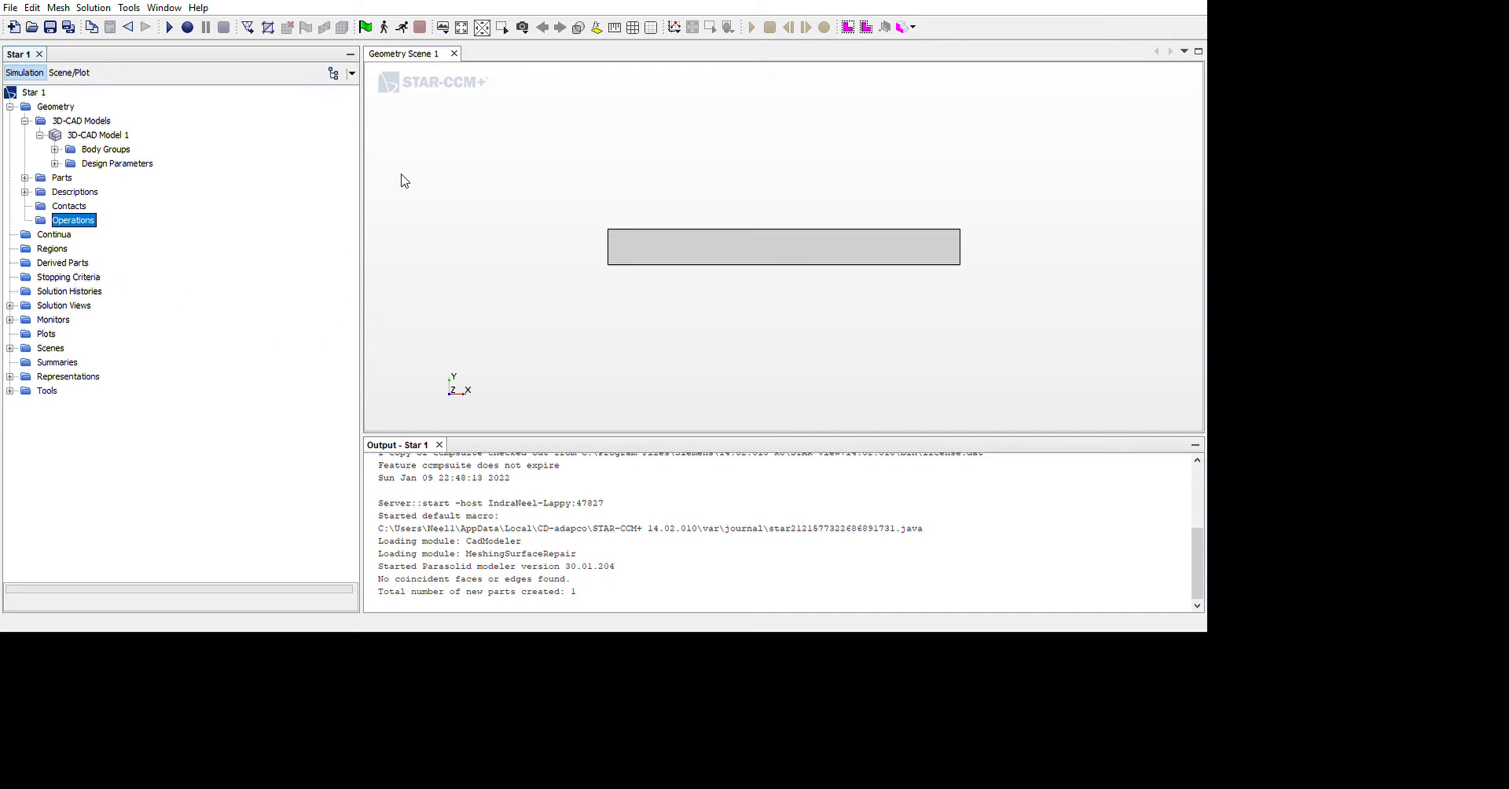
key("Down")
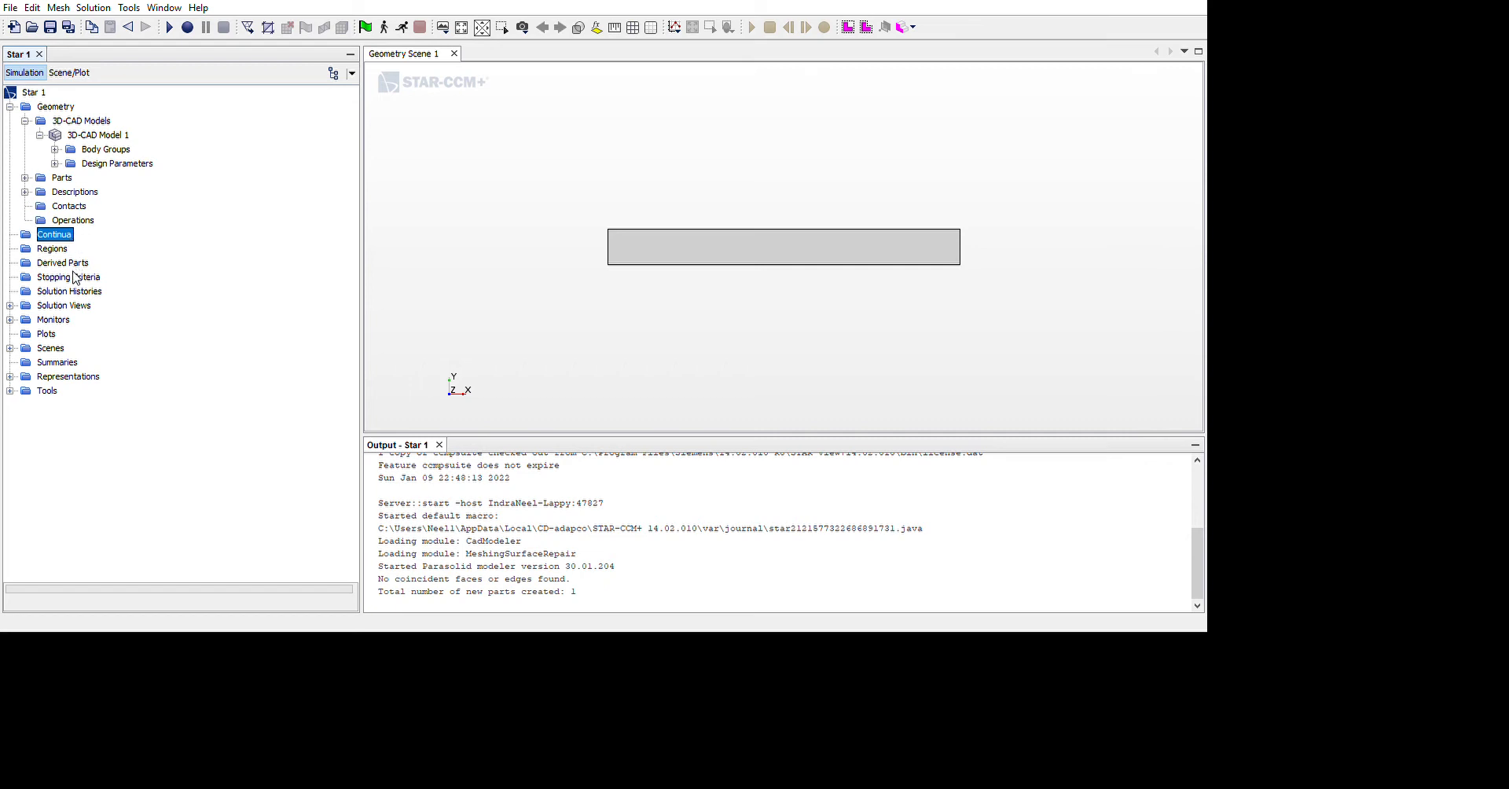
key("Up")
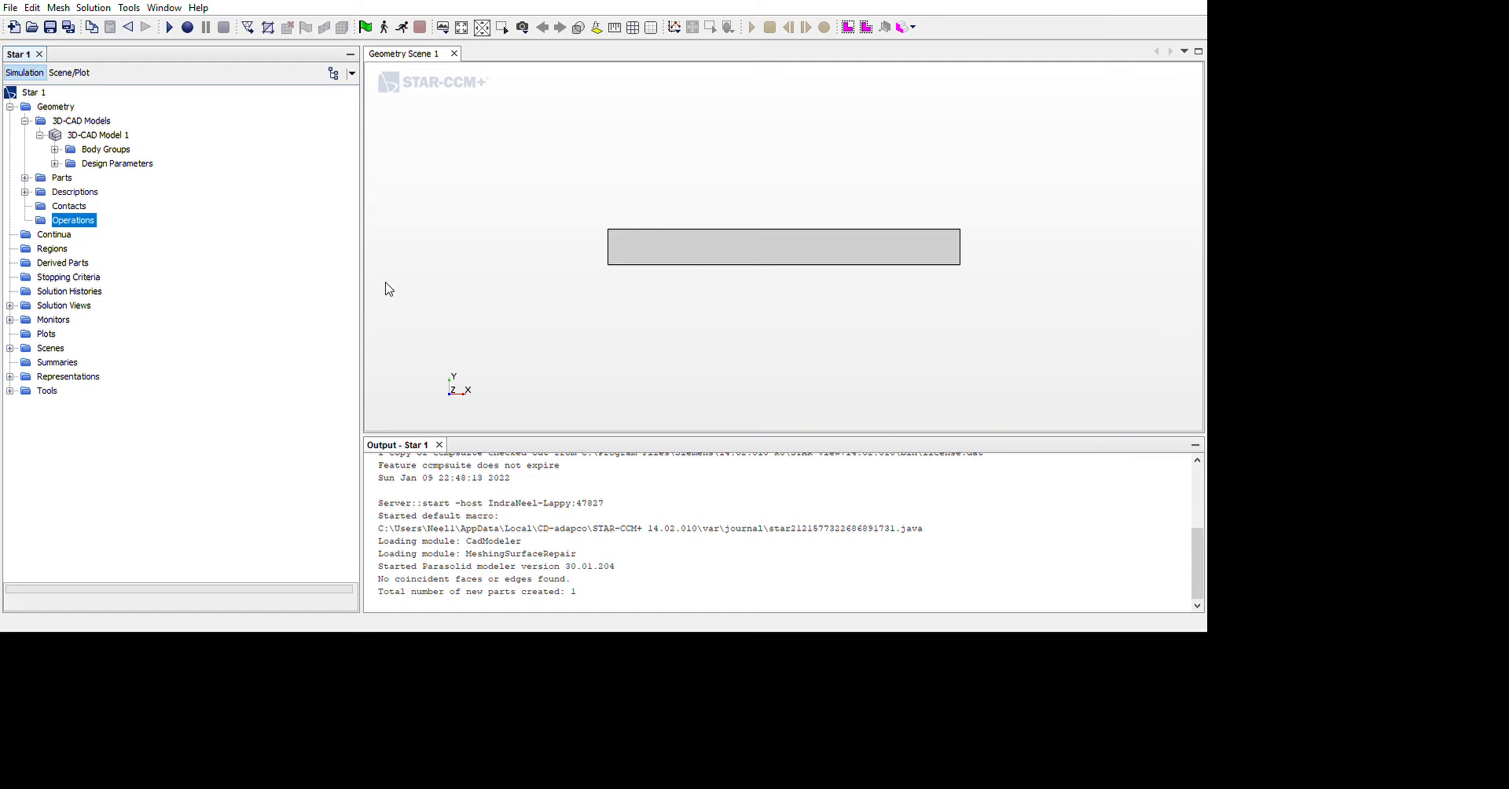
left_click(471, 353)
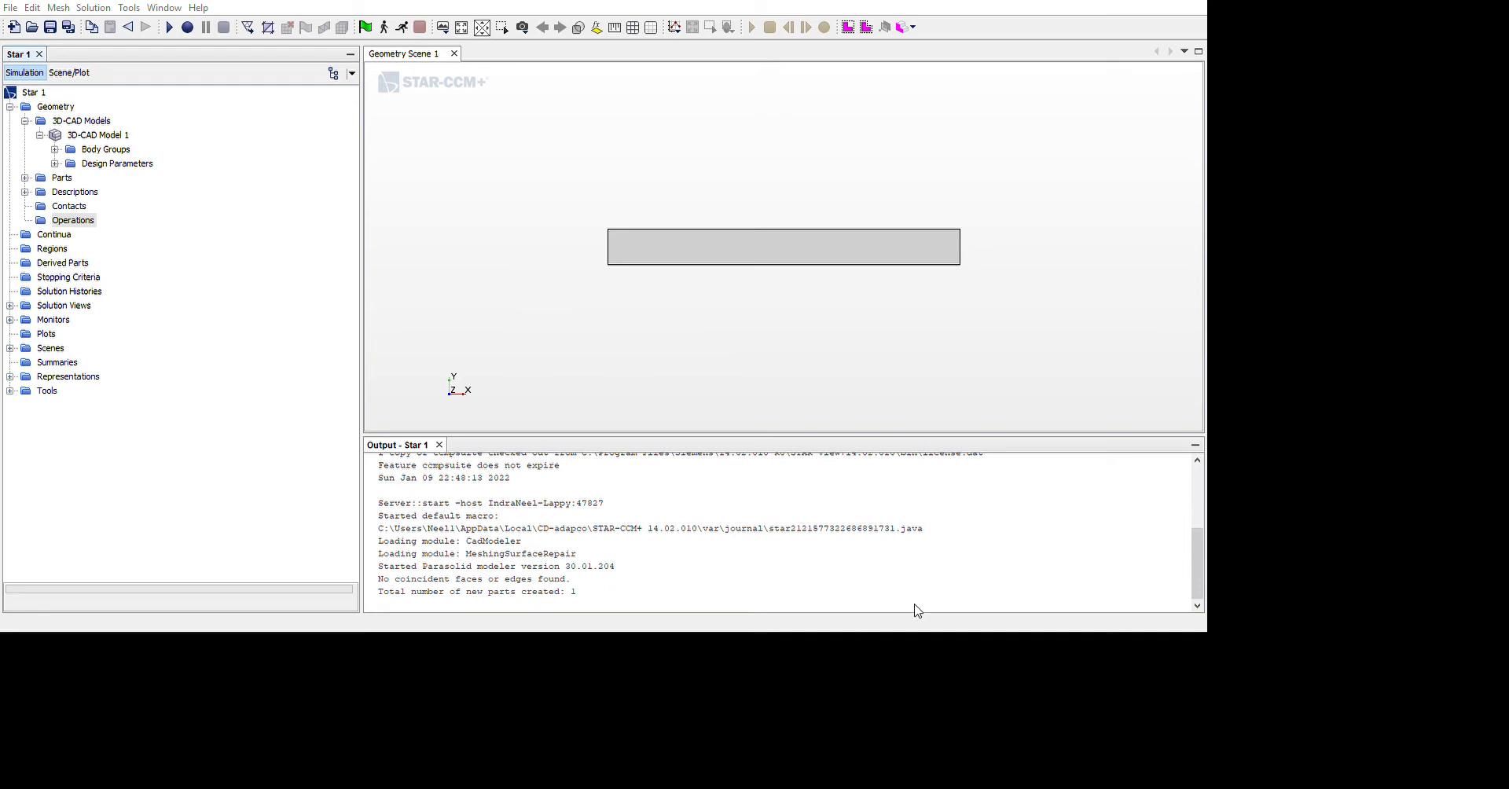
Review the named surfaces and the default curve of the Body 1 part, and collapse its curves group
left_click(1095, 129)
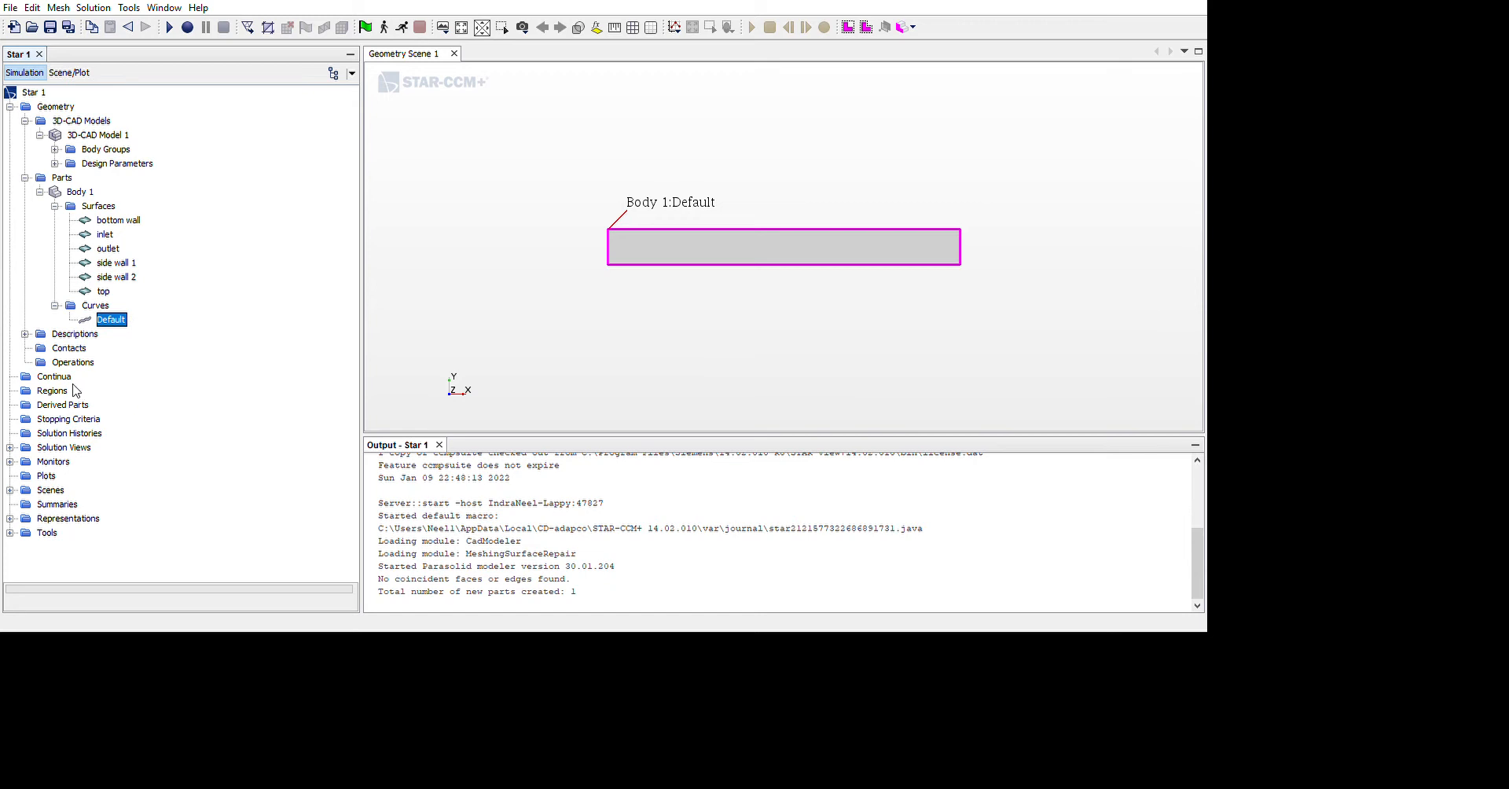
key("Left")
key("Left")
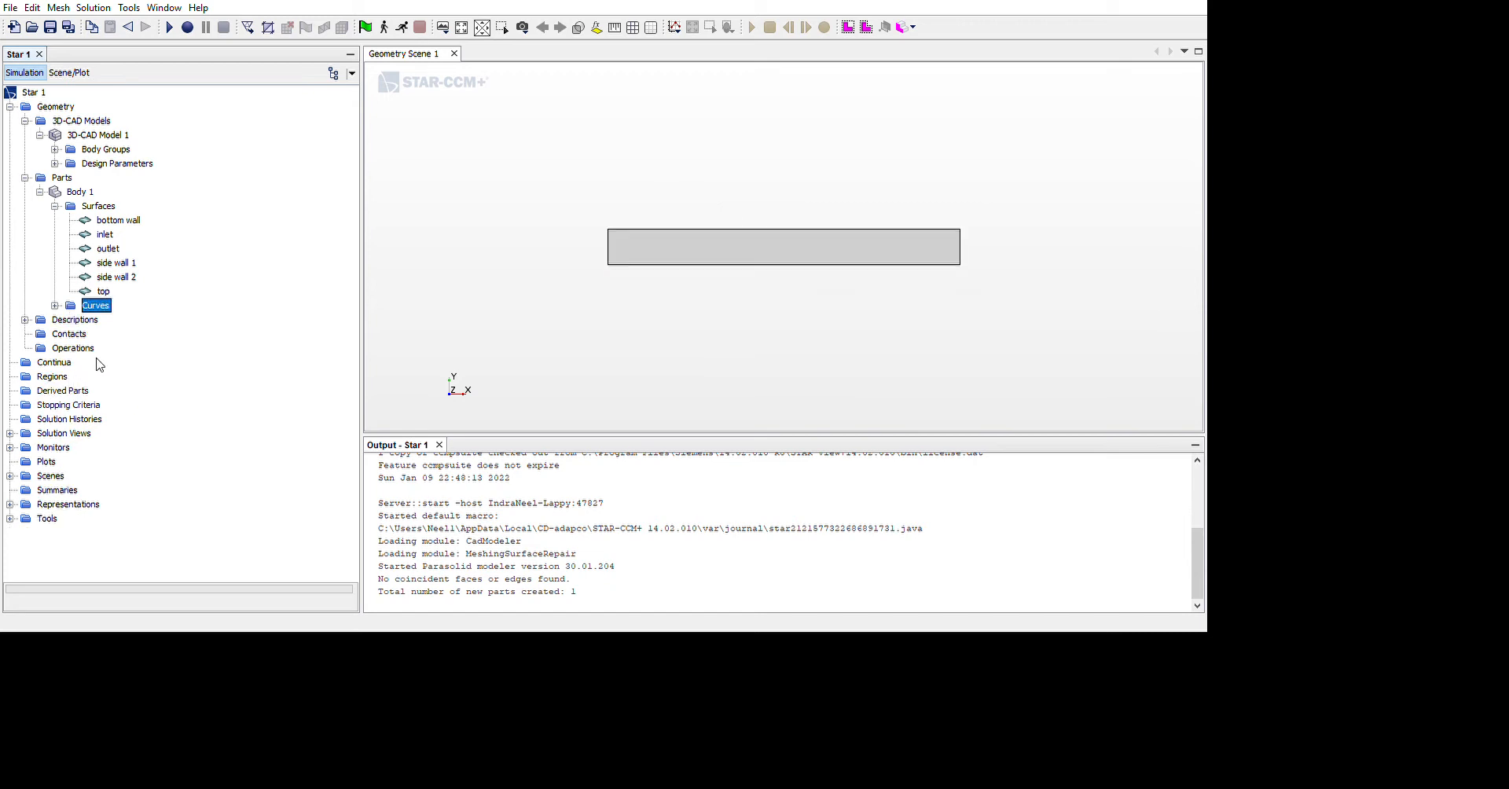
Create a Badge for 2D Meshing operation for the Body 1 part and execute it
key("Left")
key("Left")
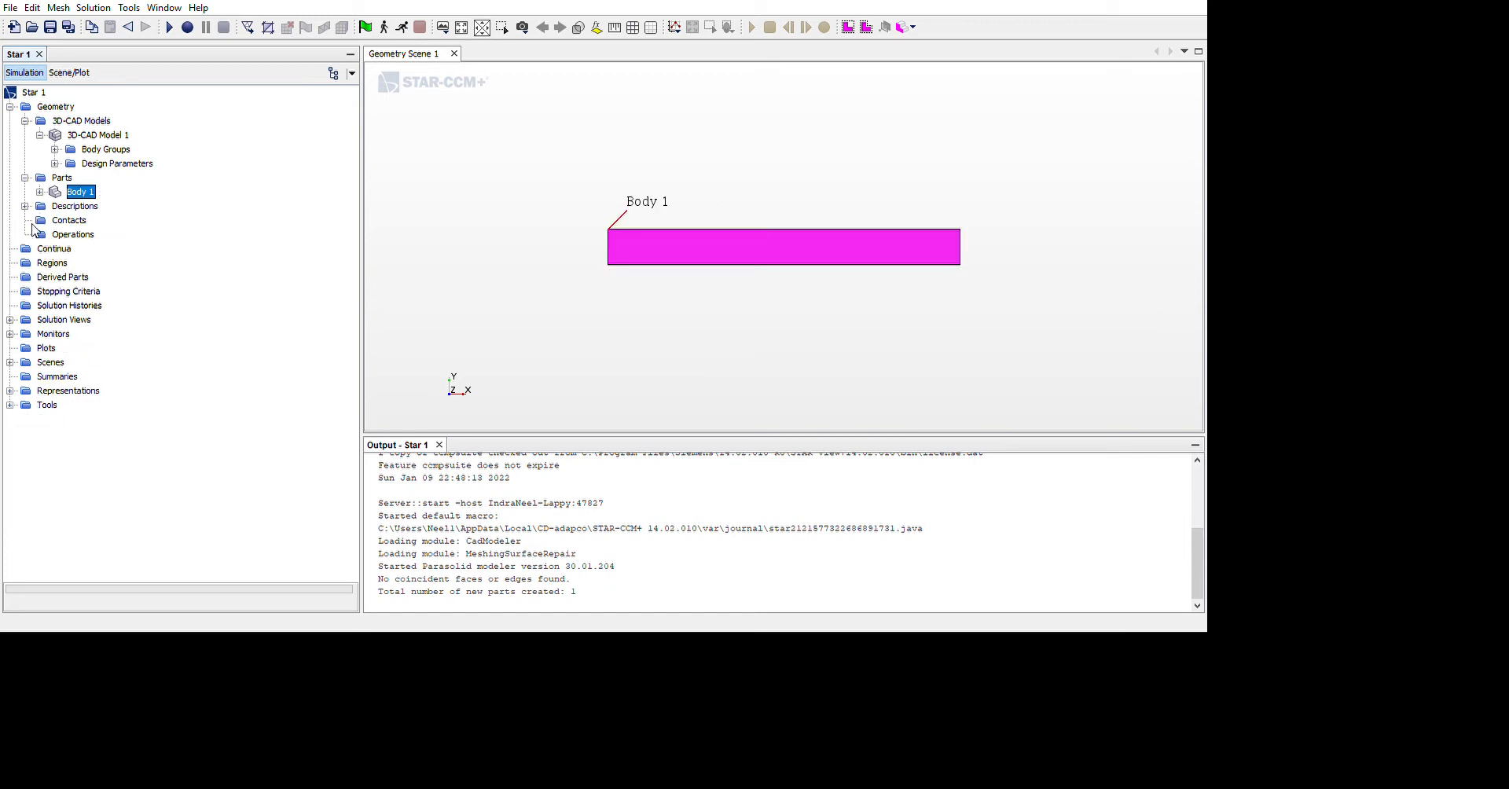
key("Left")
key("Left")
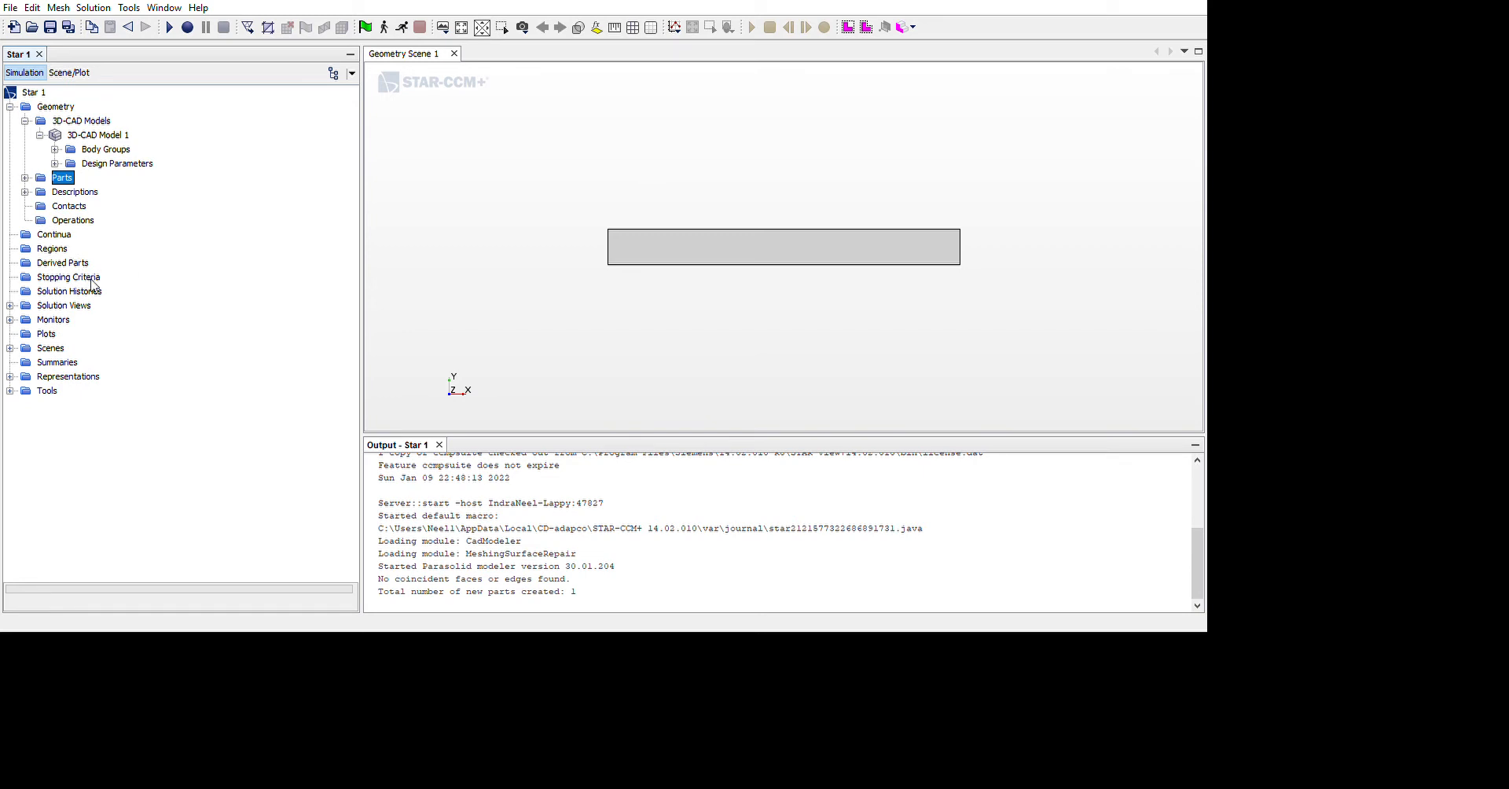
key("Down")
key("Down")
key("Down")
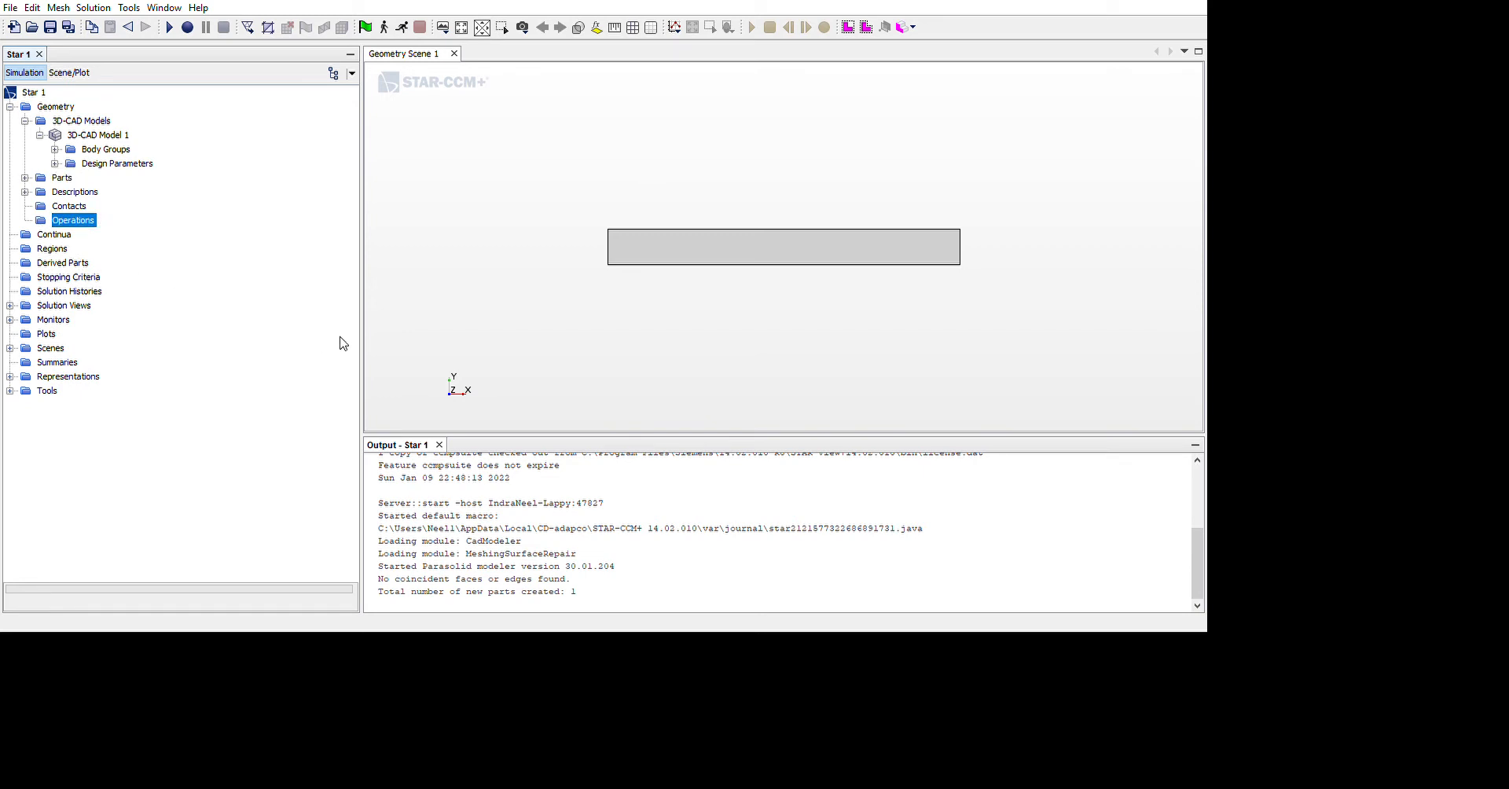
left_click(505, 362)
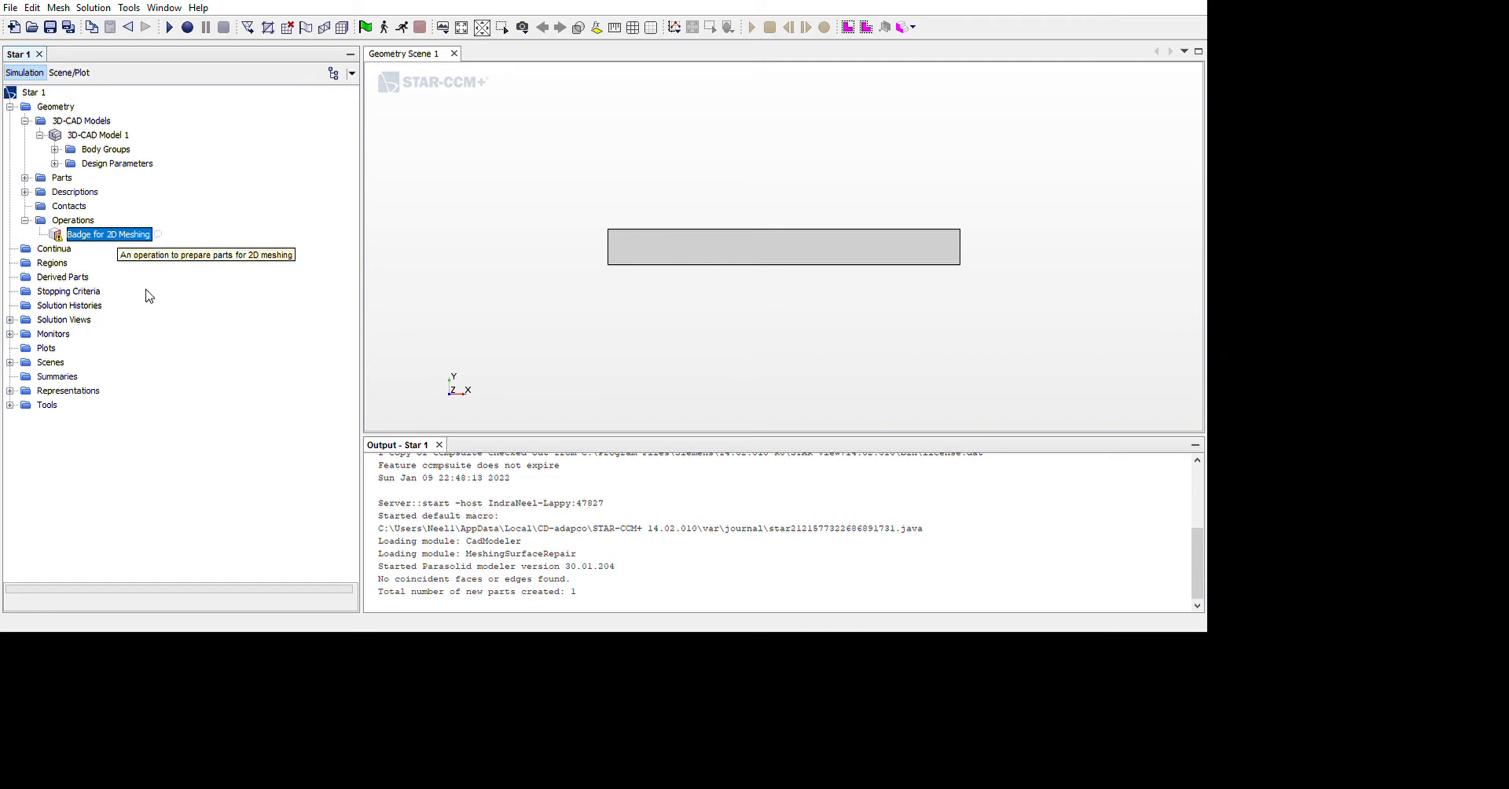
left_click(207, 304)
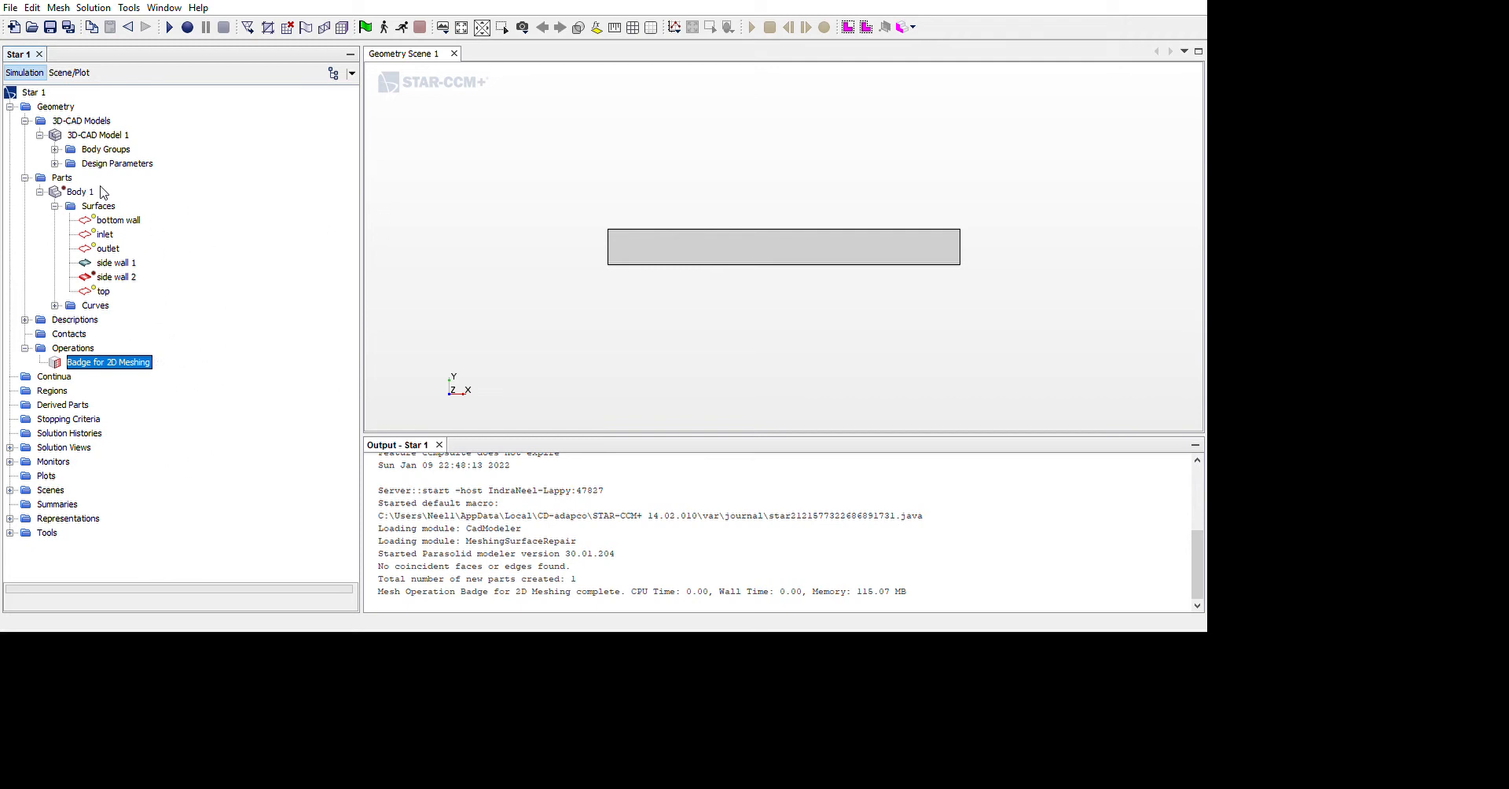
Assign the Body 1 part to a region
key("Left")
key("Left")
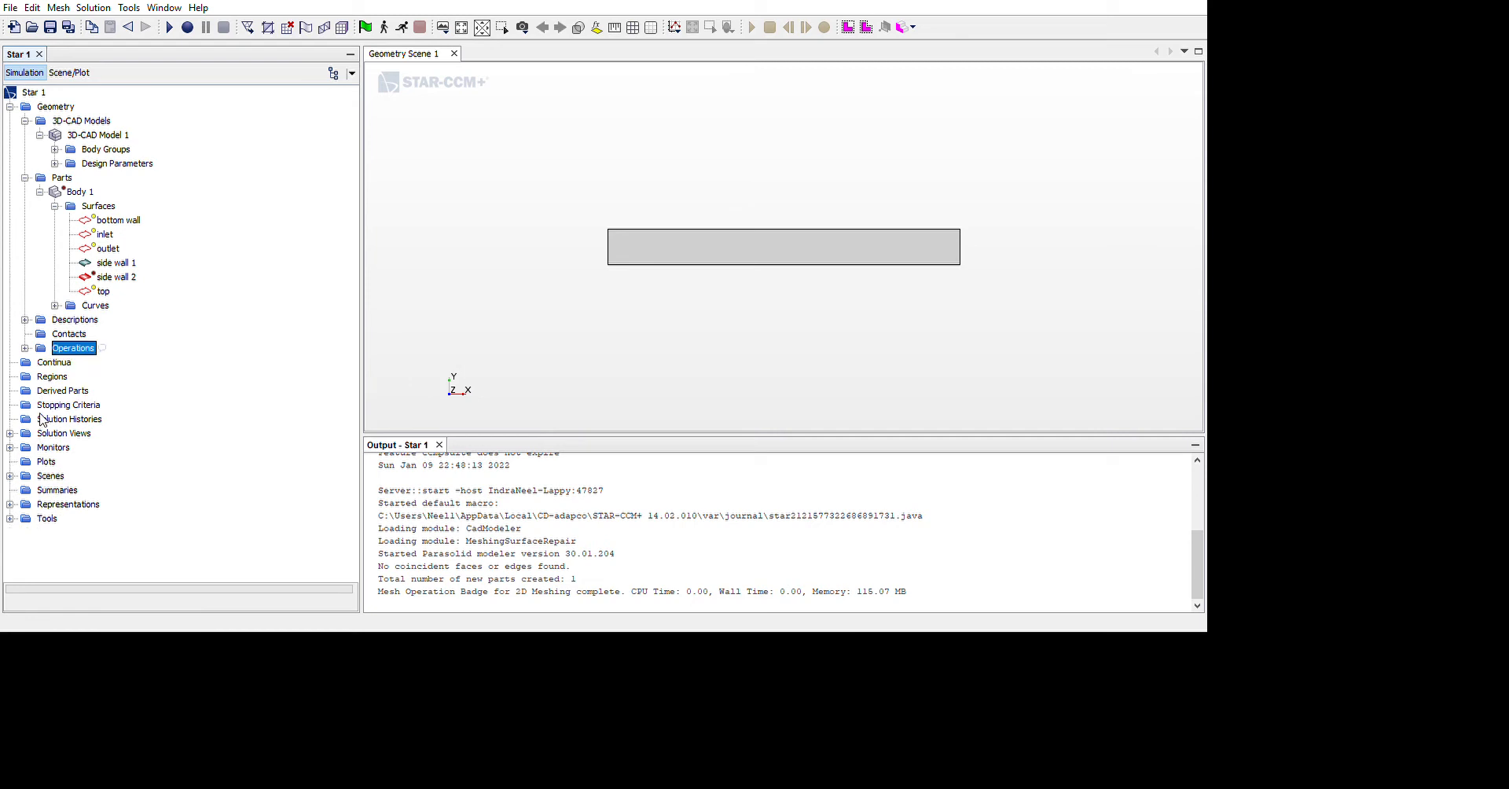
left_click(25, 178)
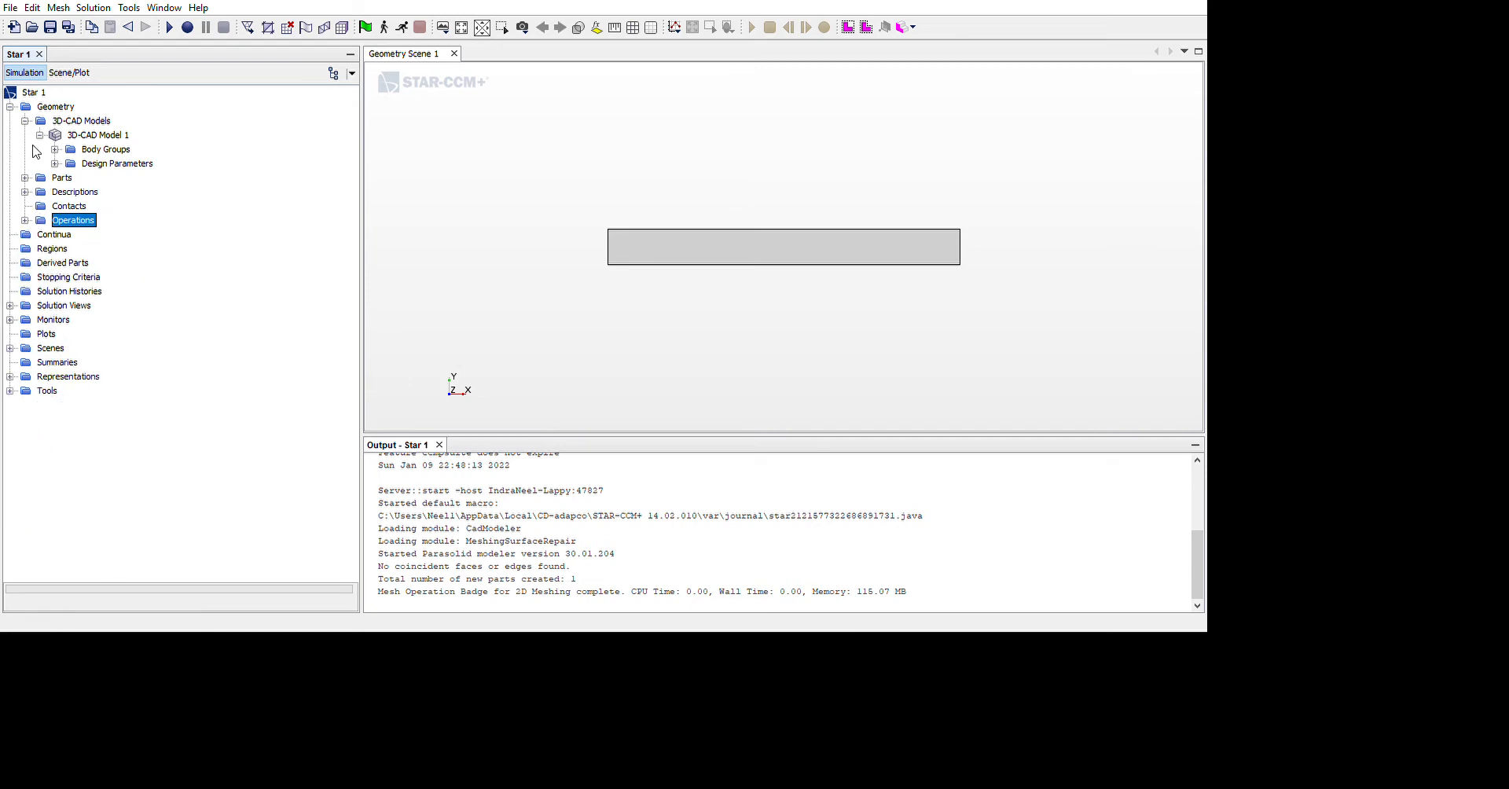
left_click(25, 121)
left_click(25, 135)
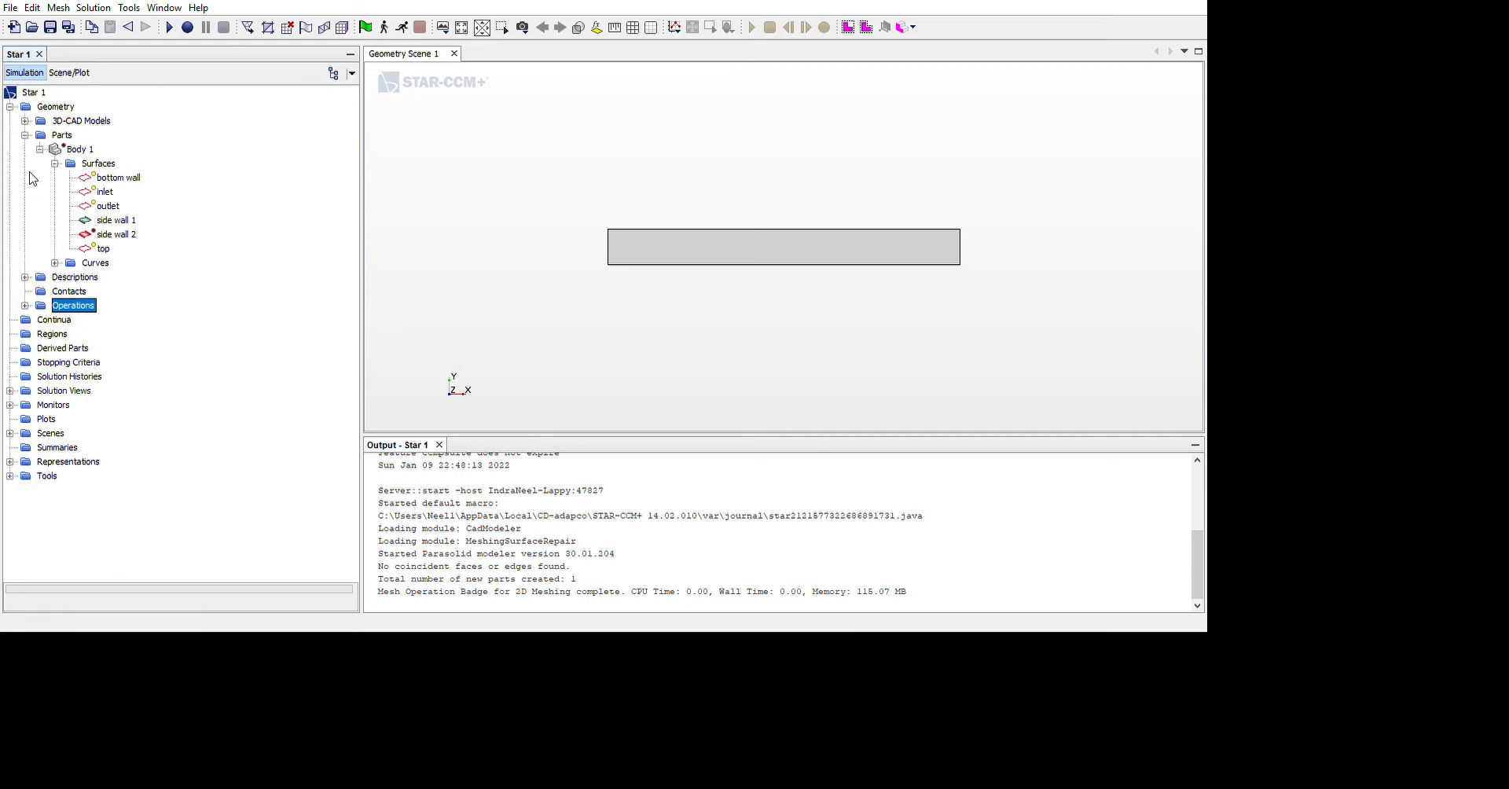
left_click(80, 150)
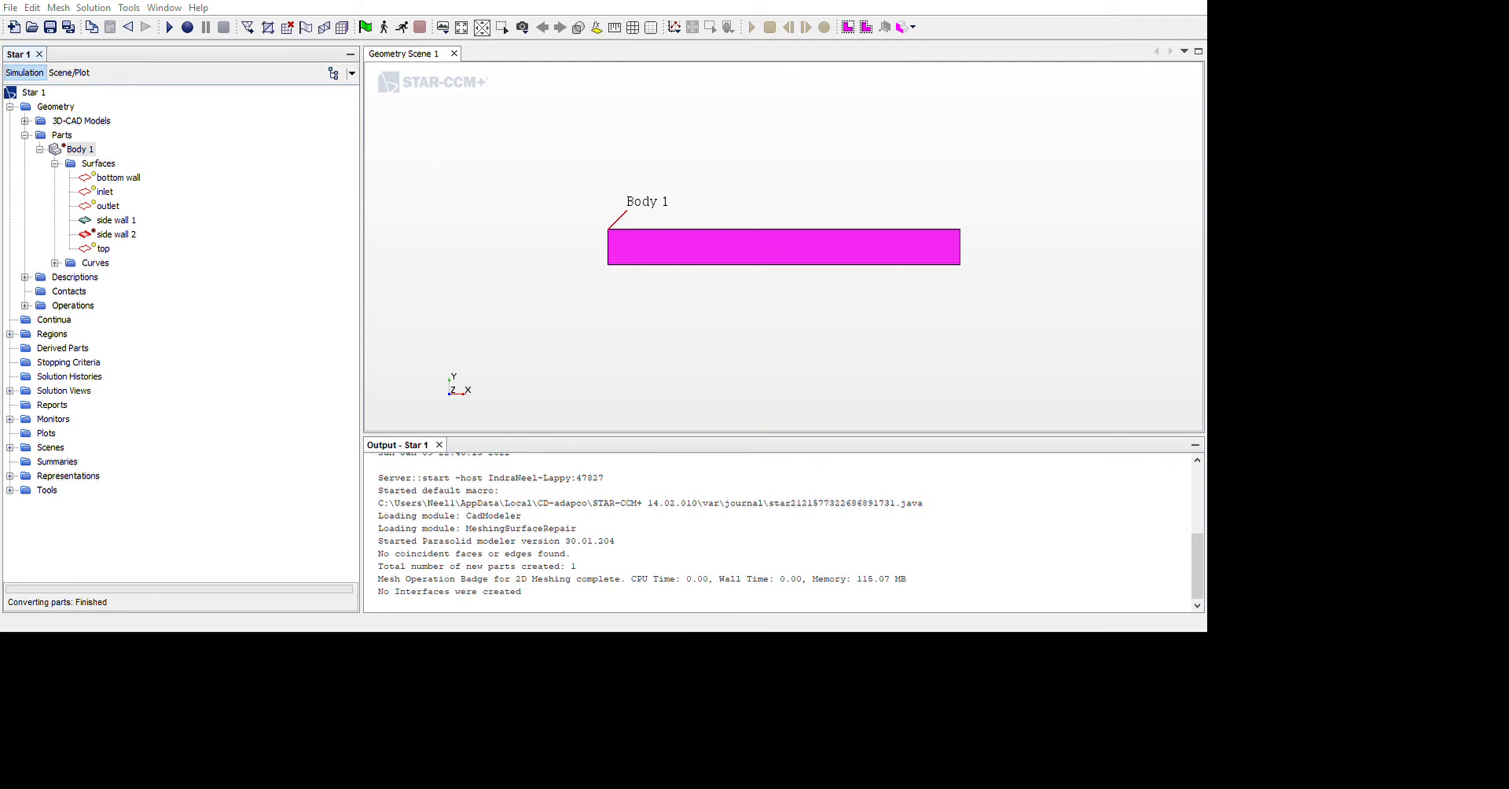
left_click(796, 20)
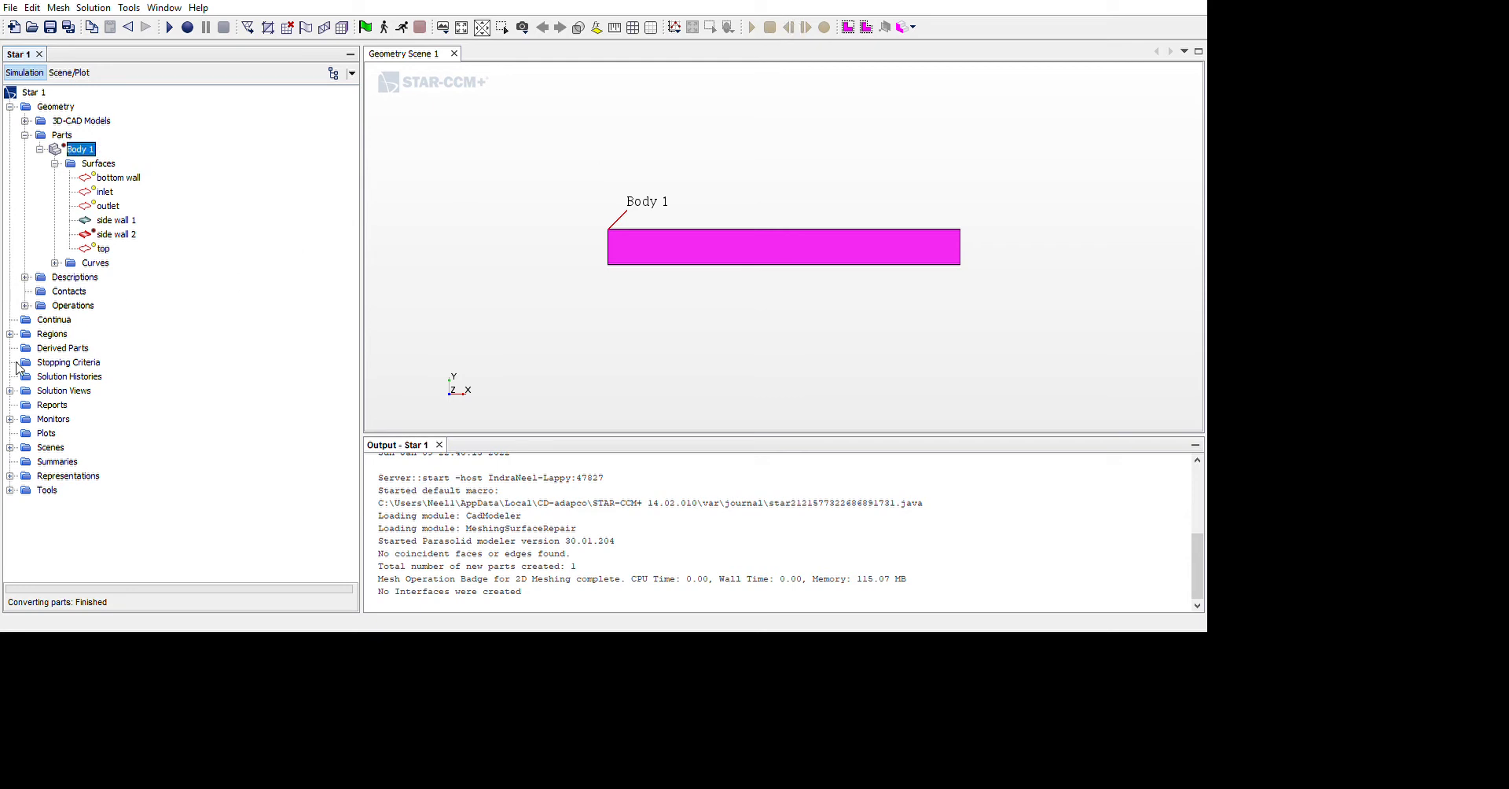
Add an Automated Mesh (2D) operation and edit the base size in its default controls
left_click(53, 205)
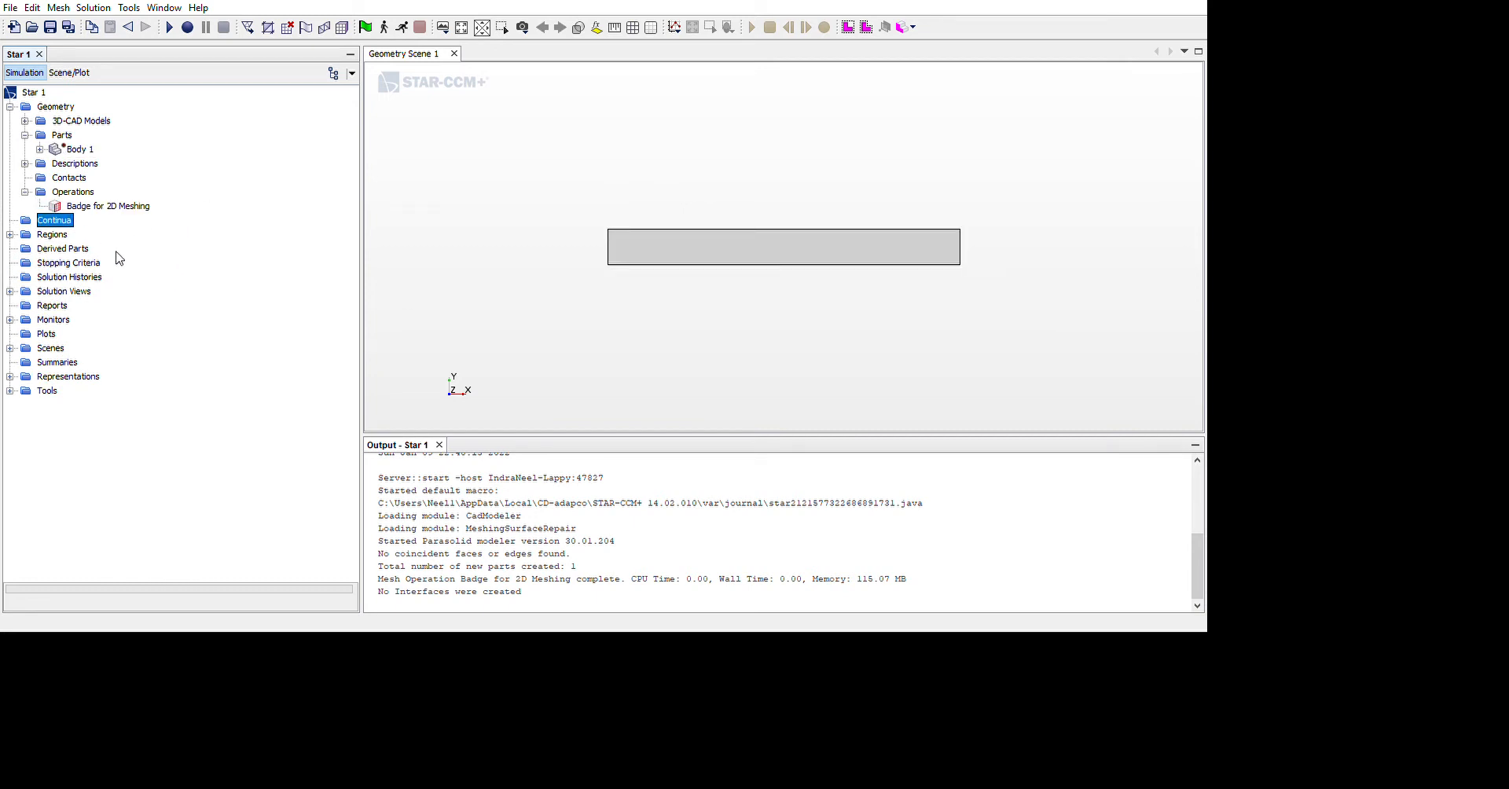
right_click(77, 191)
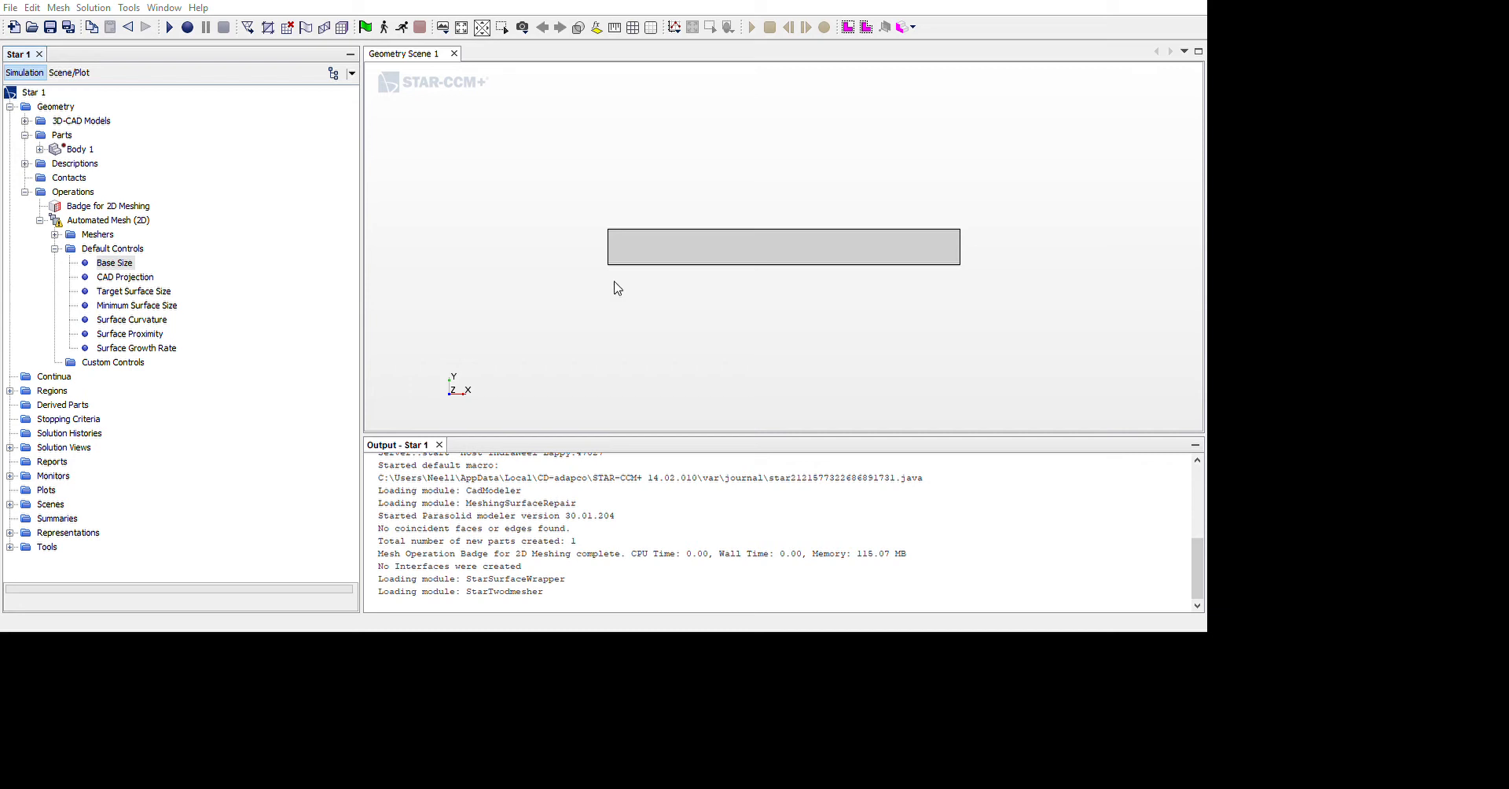
left_click(647, 741)
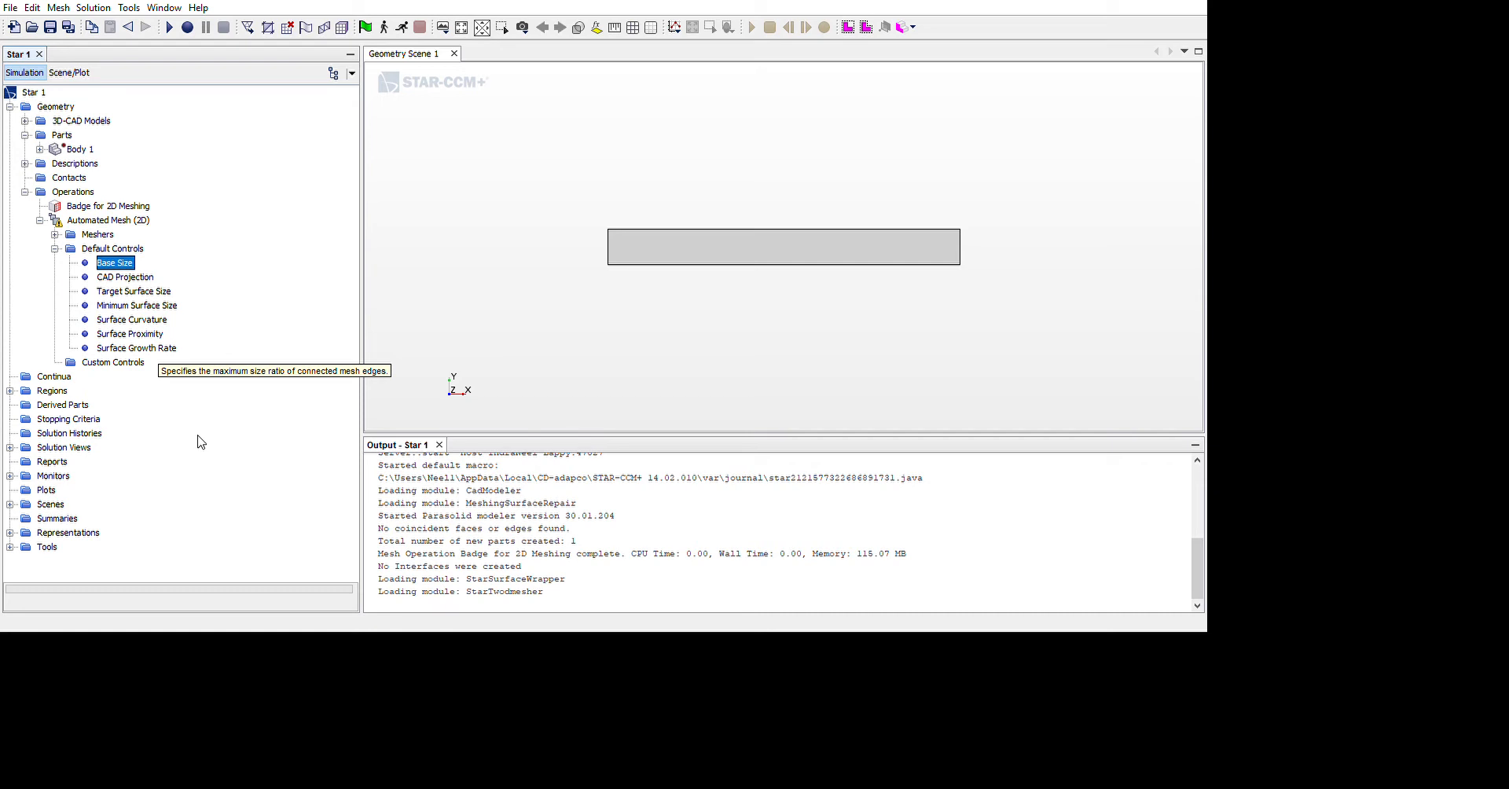
Edit the default surface growth rate and execute the Automated Mesh (2D) operation
double_click(157, 348)
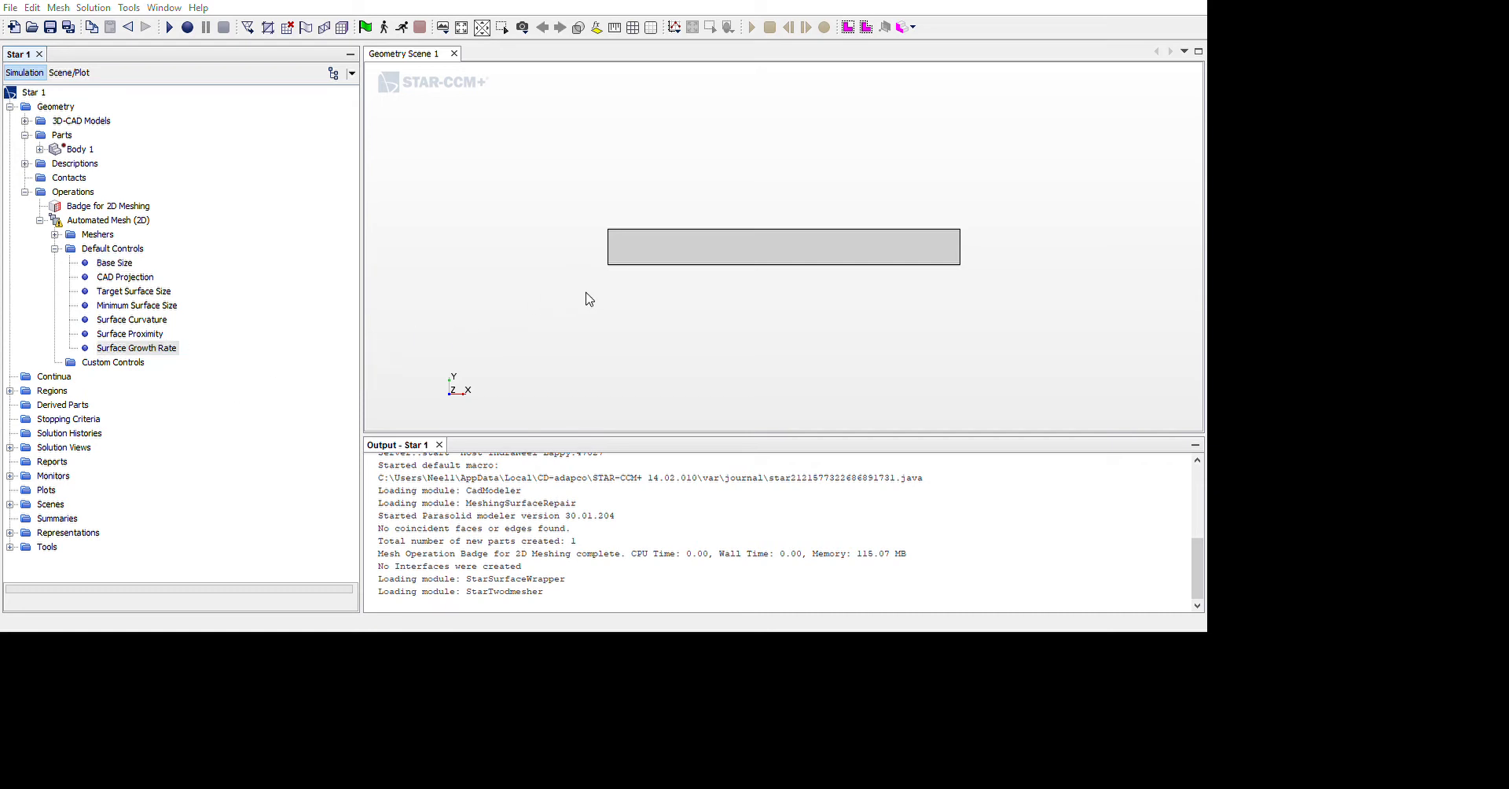
left_click(661, 750)
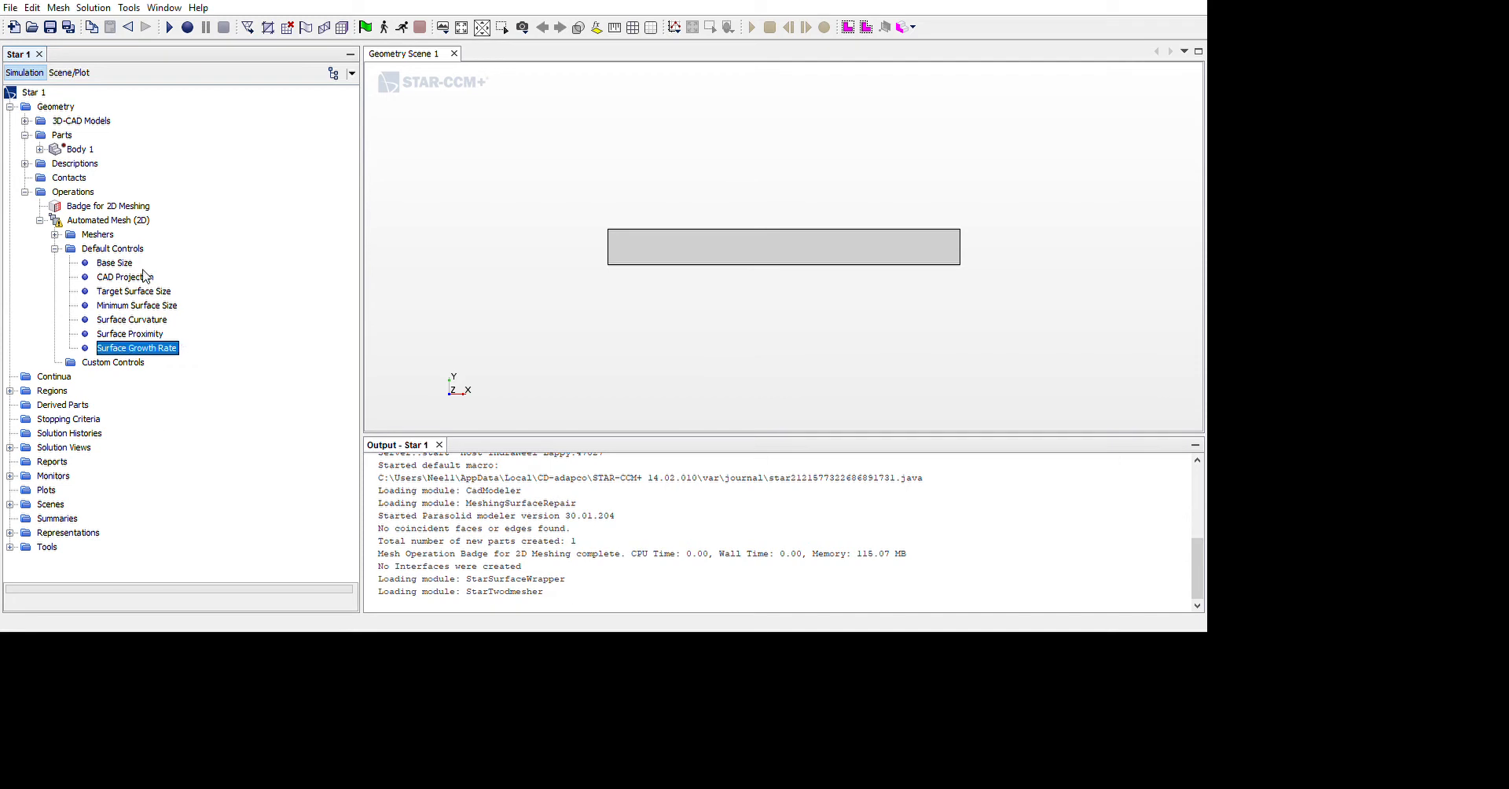
left_click(126, 221)
left_click(210, 317)
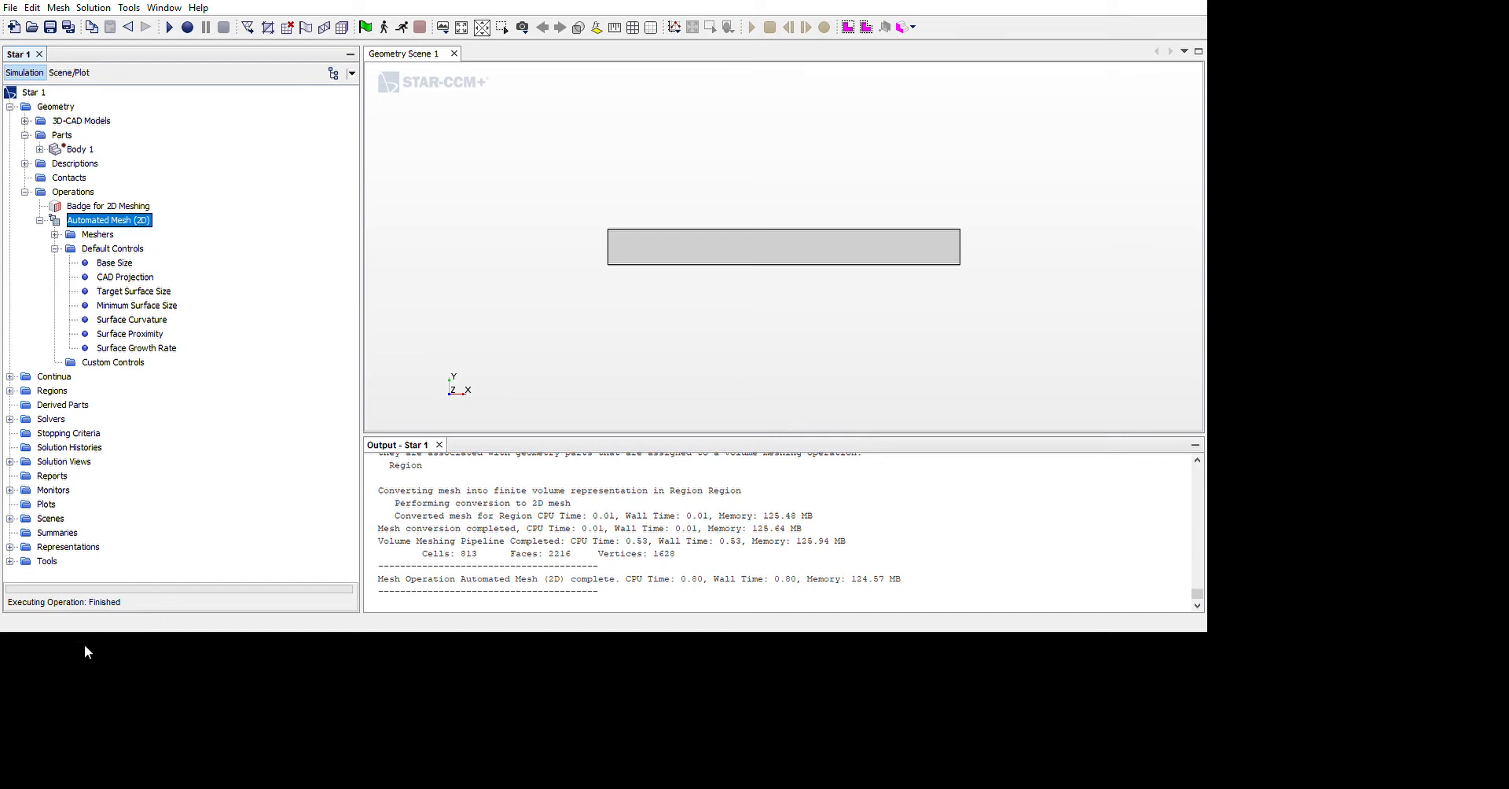
Create a mesh scene and inspect the generated 2D mesh along the channel
left_click(55, 517)
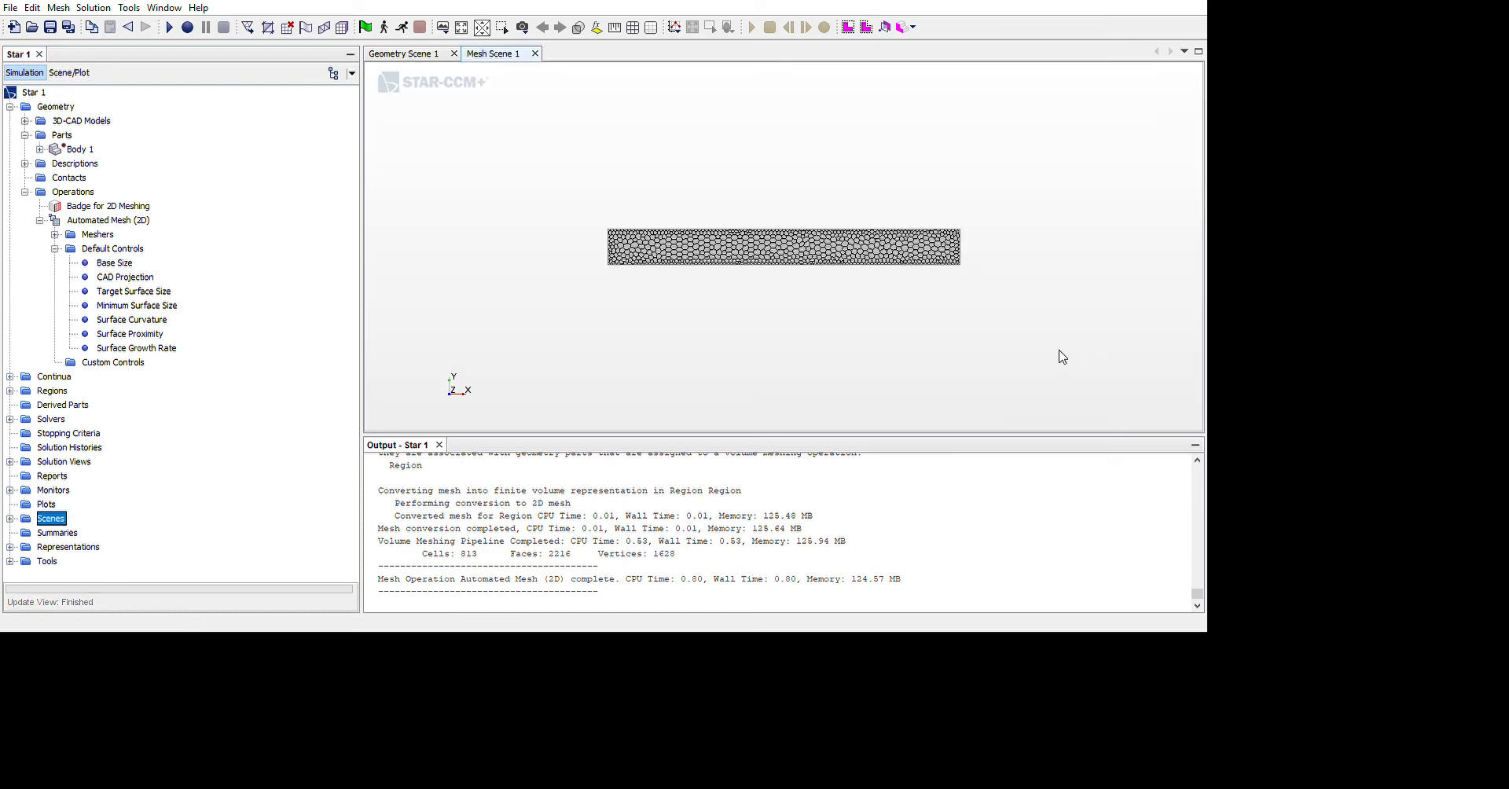
scroll(1014, 299, "up", 4)
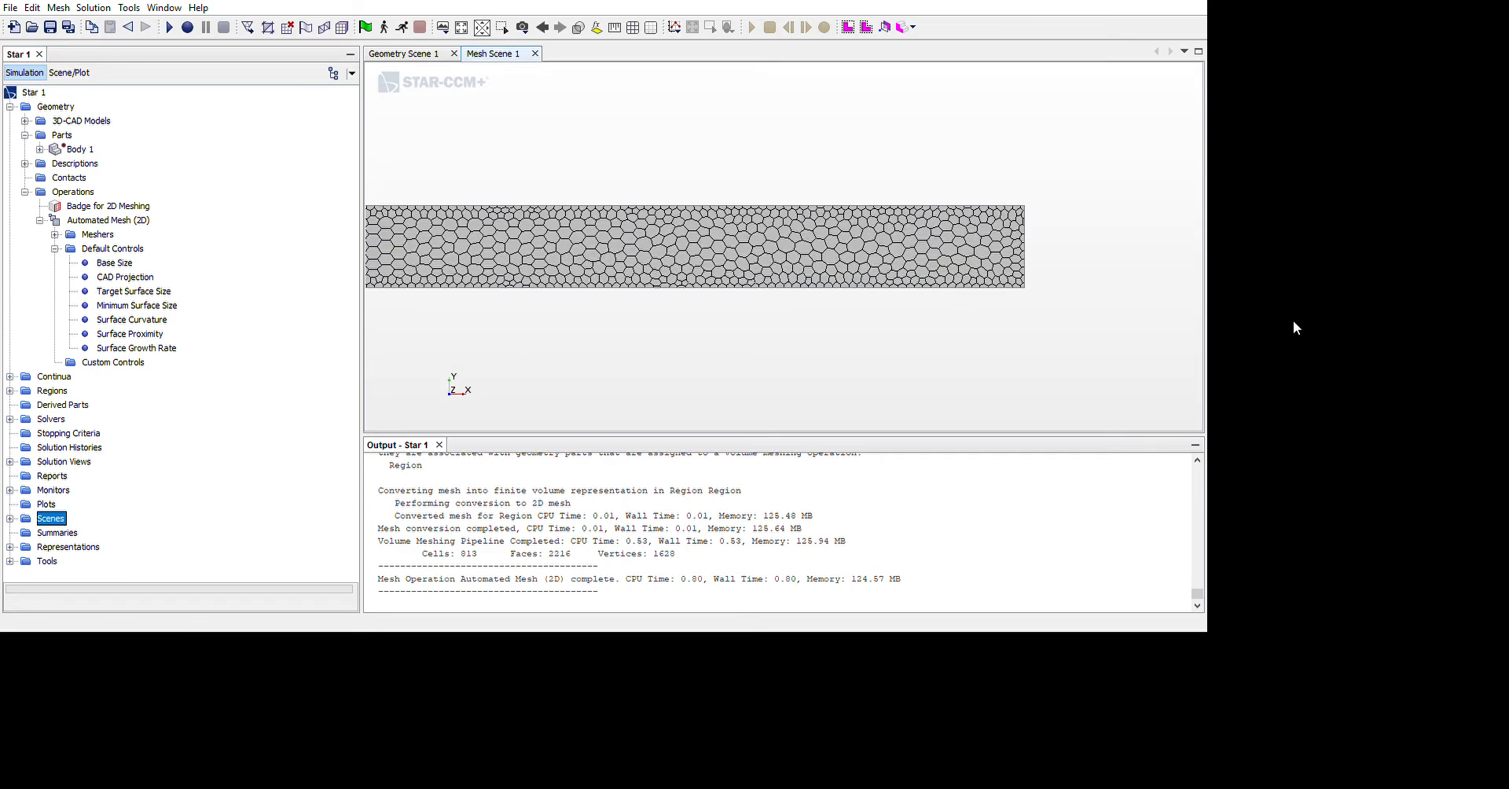
scroll(812, 334, "down", 3)
scroll(684, 327, "up", 7)
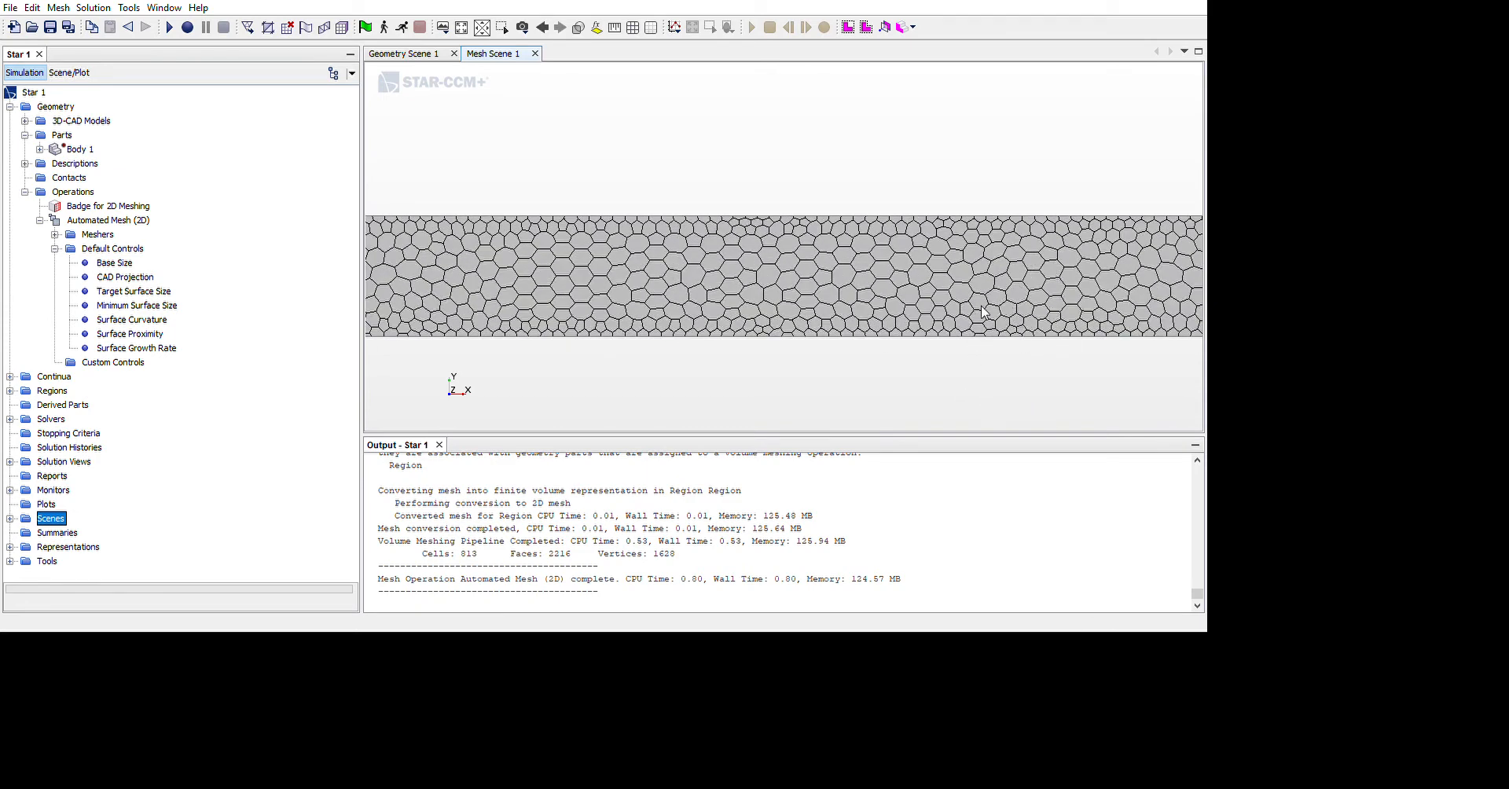
scroll(748, 344, "down", 1)
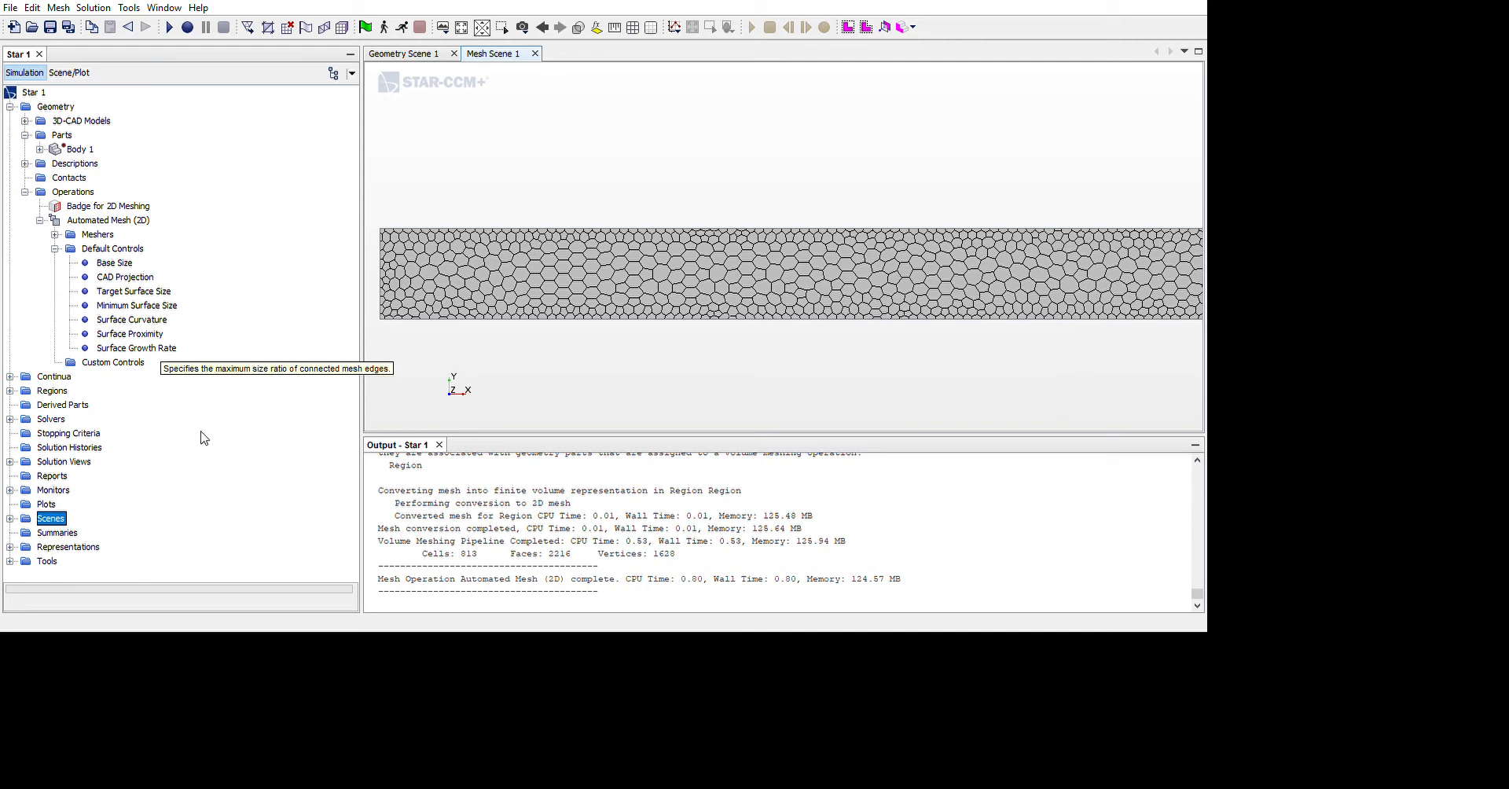
Edit the surface growth rate and reduce the base size in the default controls, and regenerate the 2D mesh
left_click(159, 348)
left_click(260, 440)
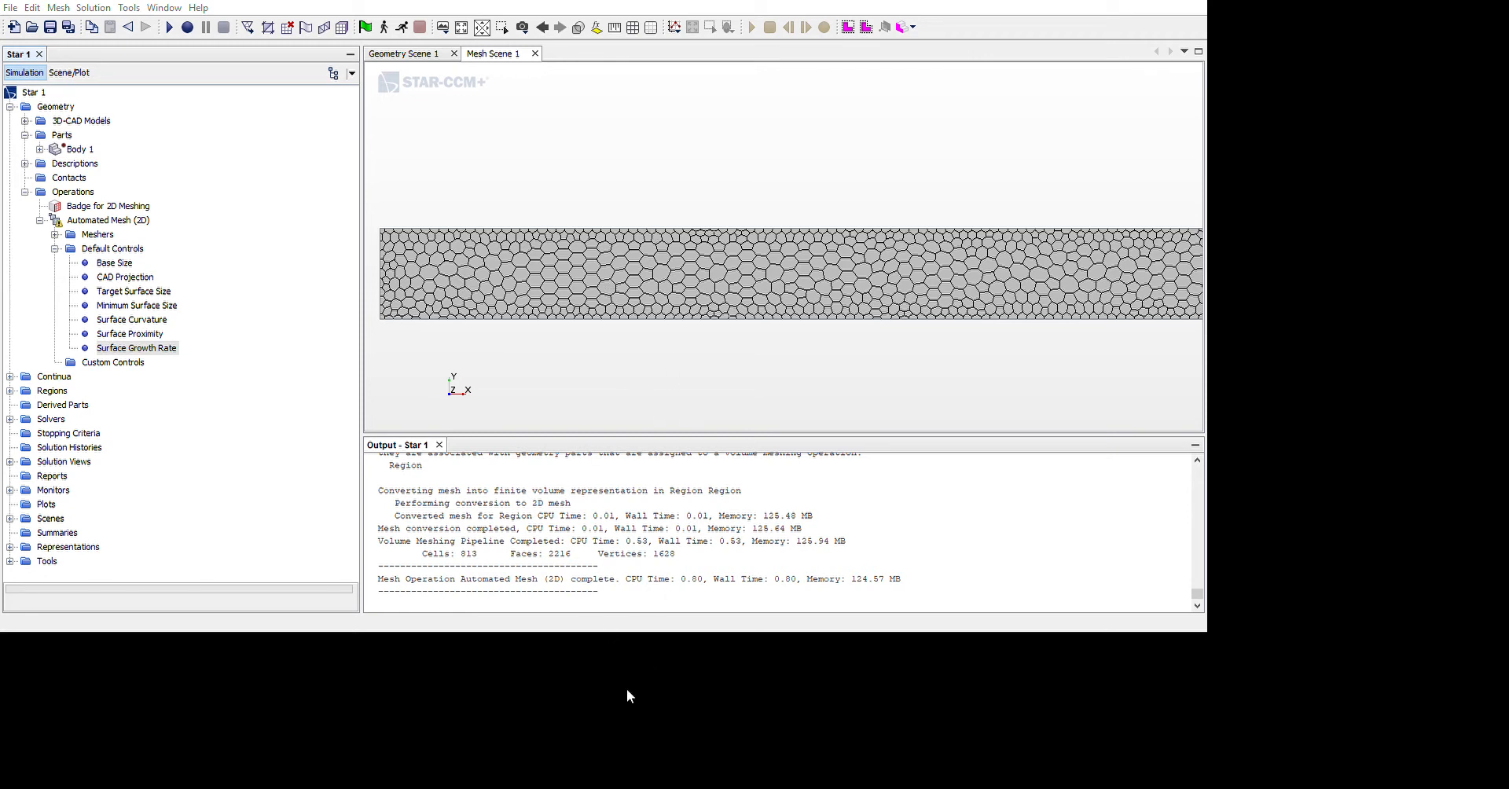
left_click(661, 741)
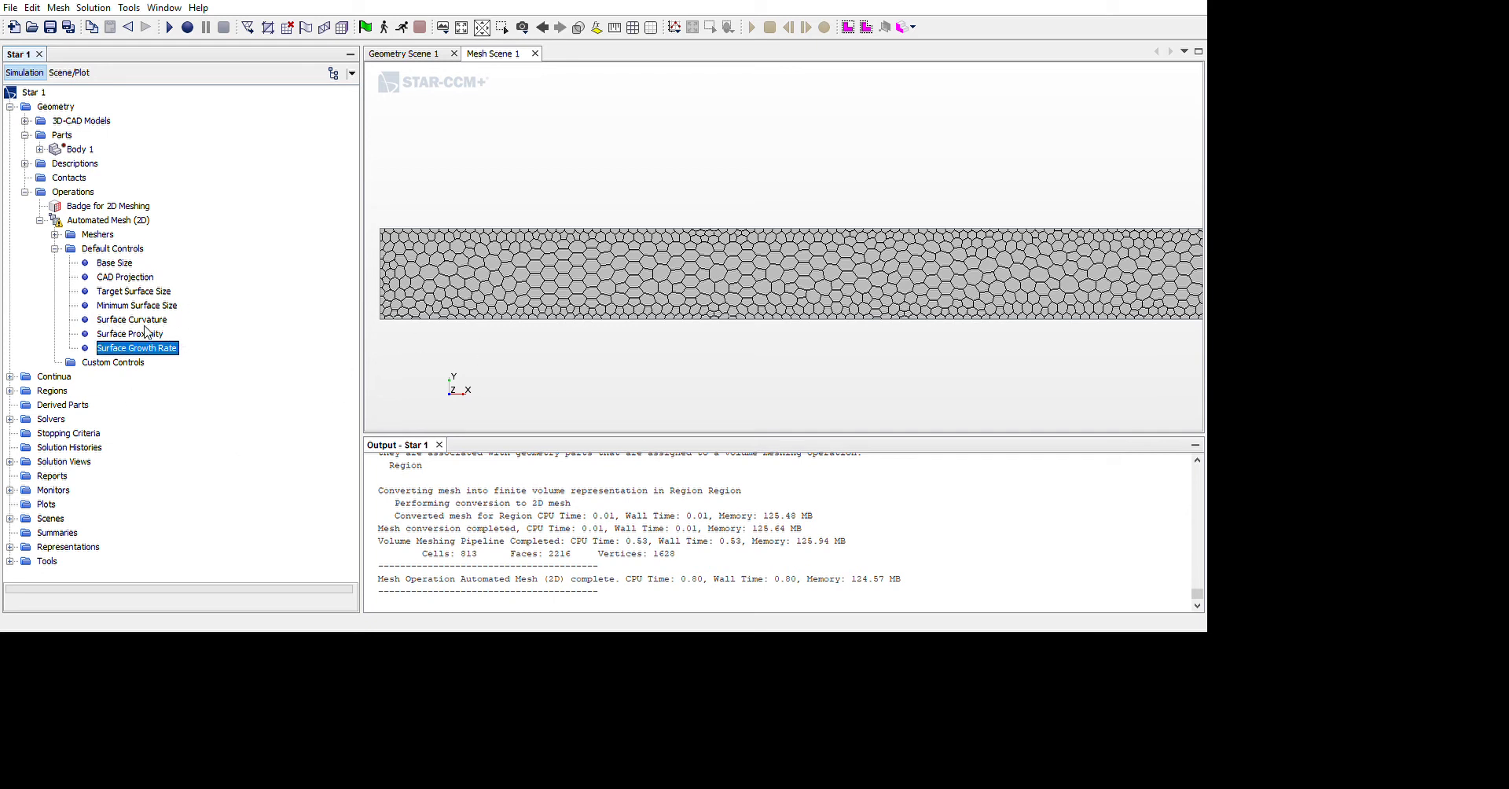
double_click(132, 261)
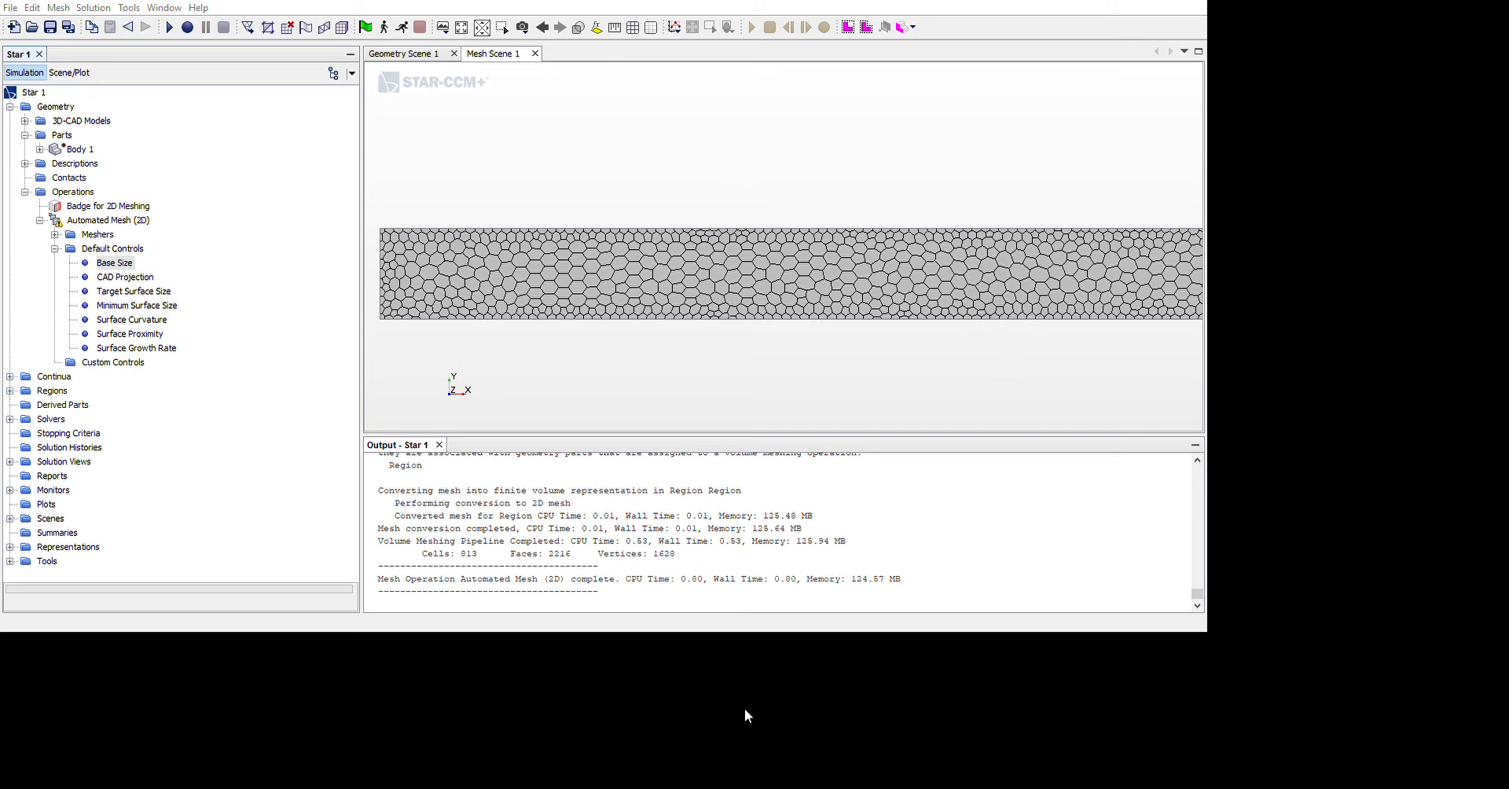
left_click(623, 752)
right_click(111, 221)
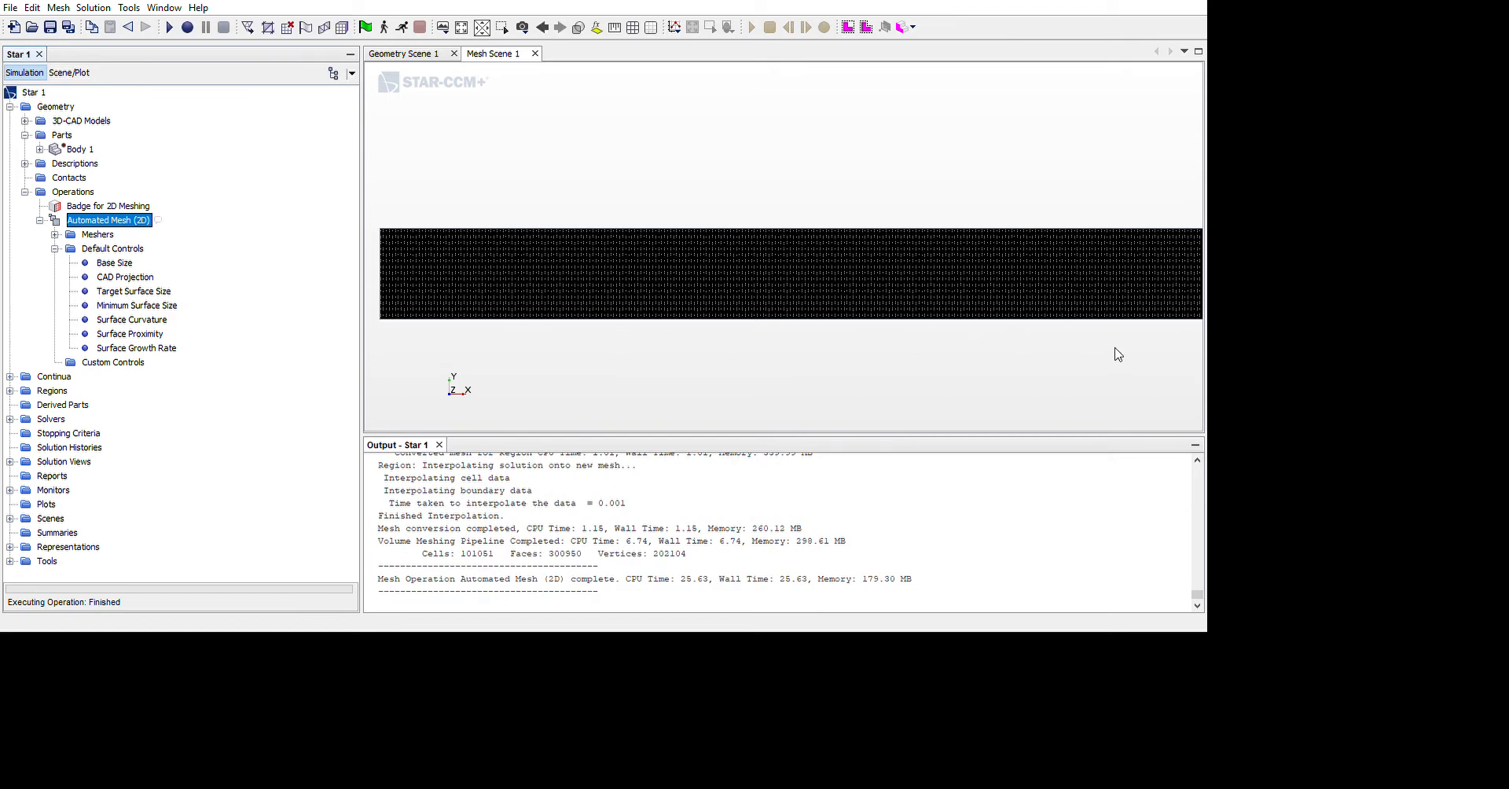
Examine the cell shape and density of the refined 2D mesh up close and along the whole channel
scroll(997, 320, "up", 4)
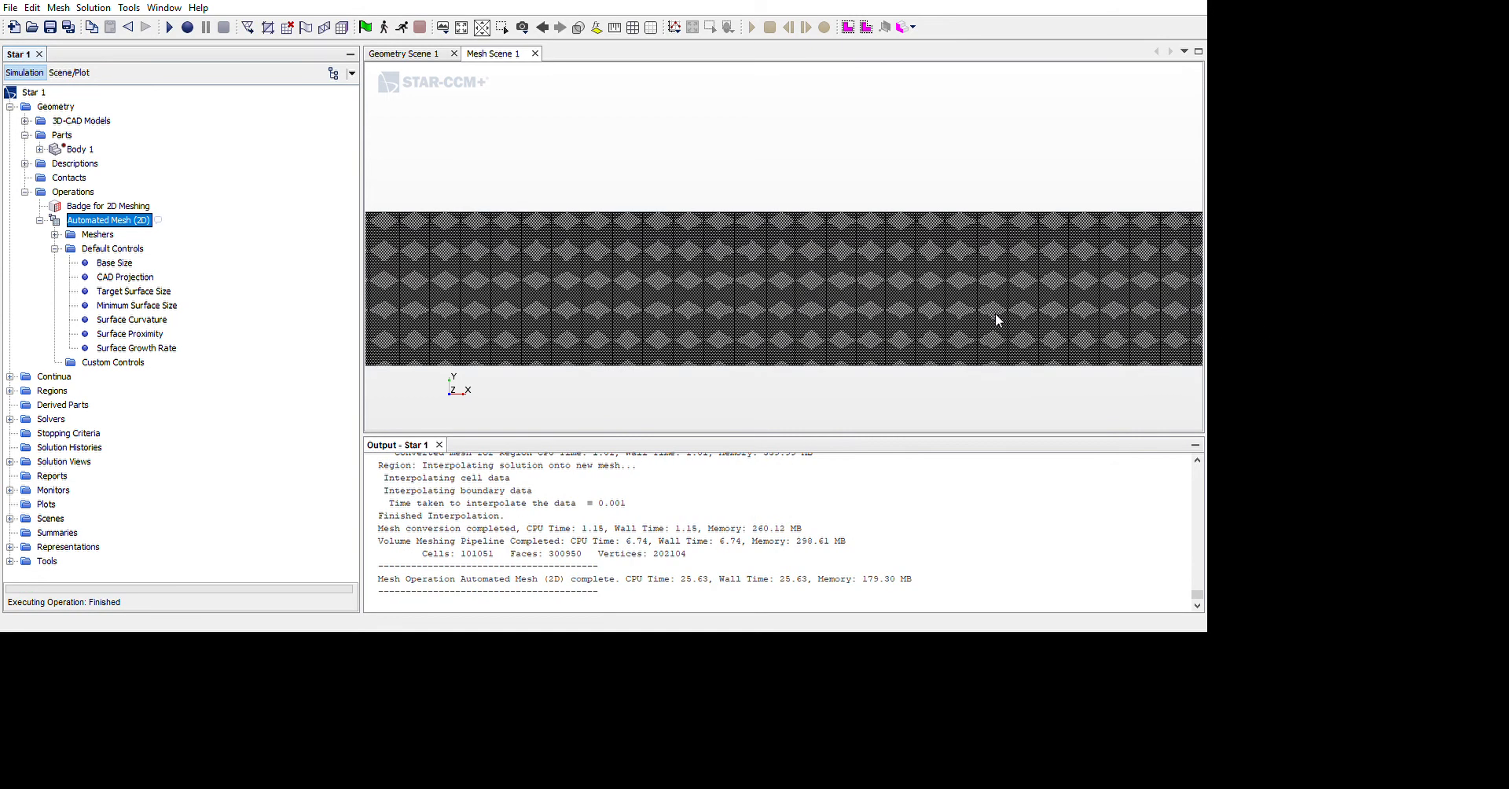
scroll(939, 283, "up", 3)
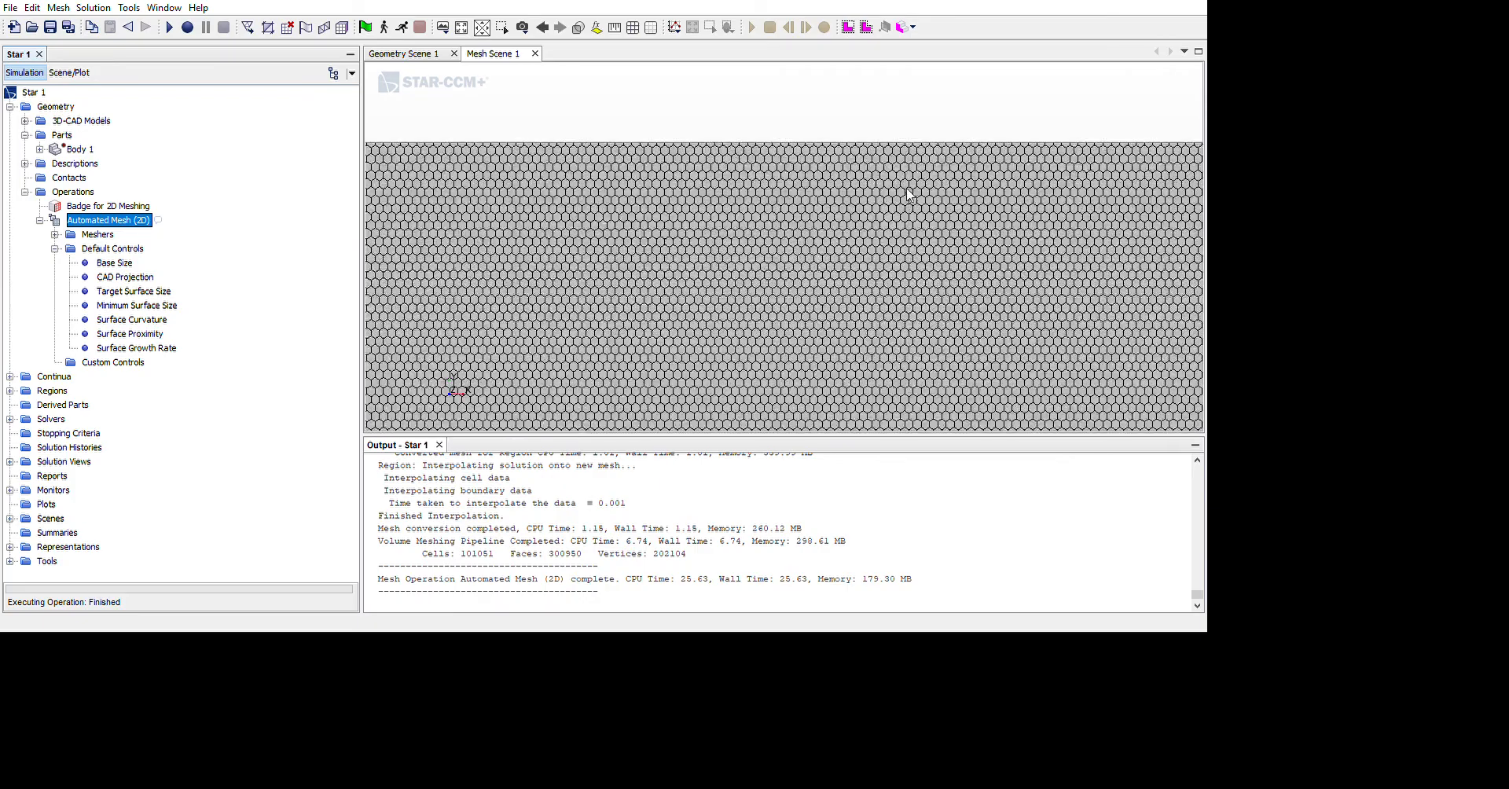
scroll(908, 193, "up", 1)
scroll(909, 196, "down", 5)
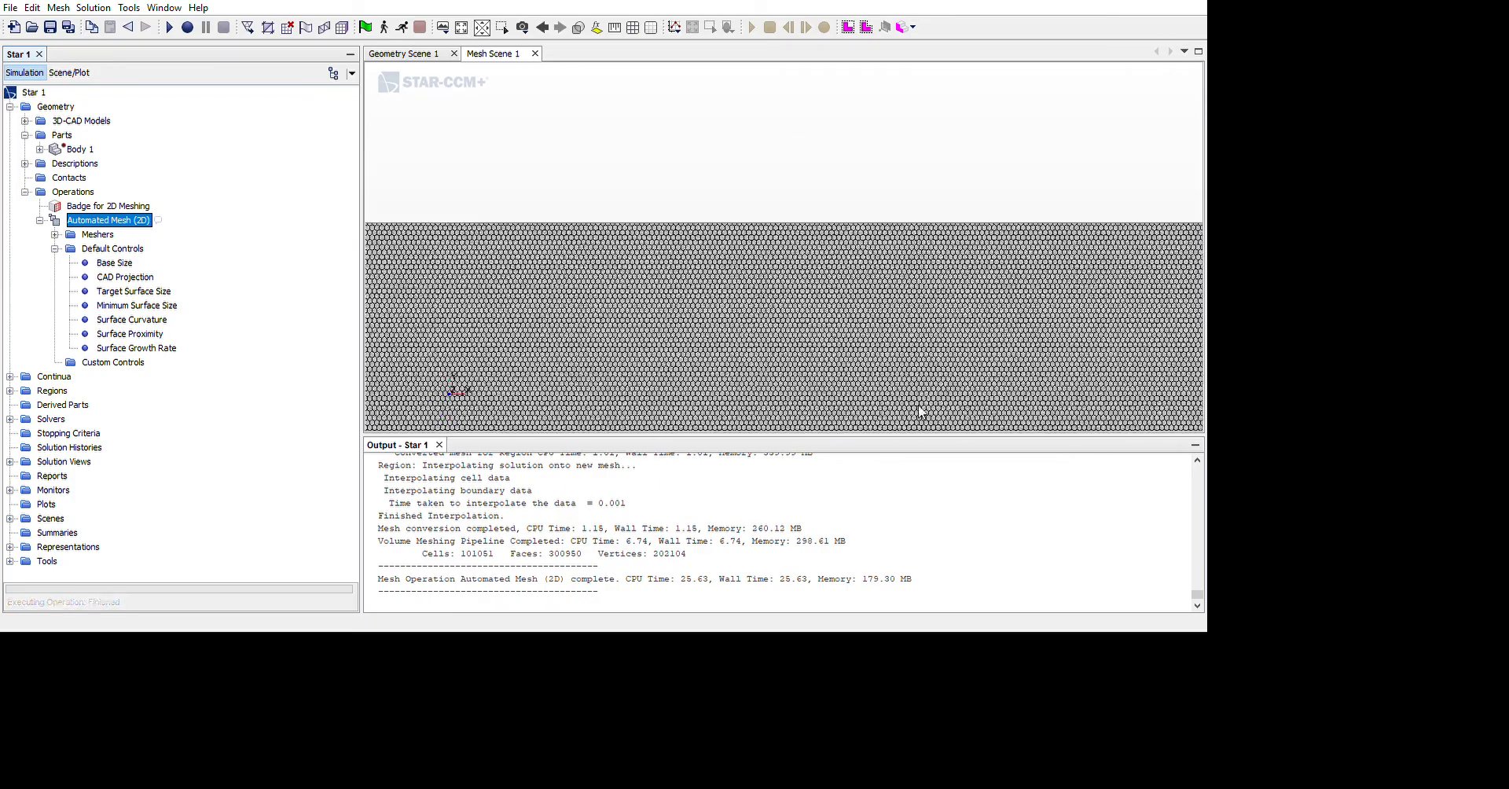
scroll(950, 228, "up", 4)
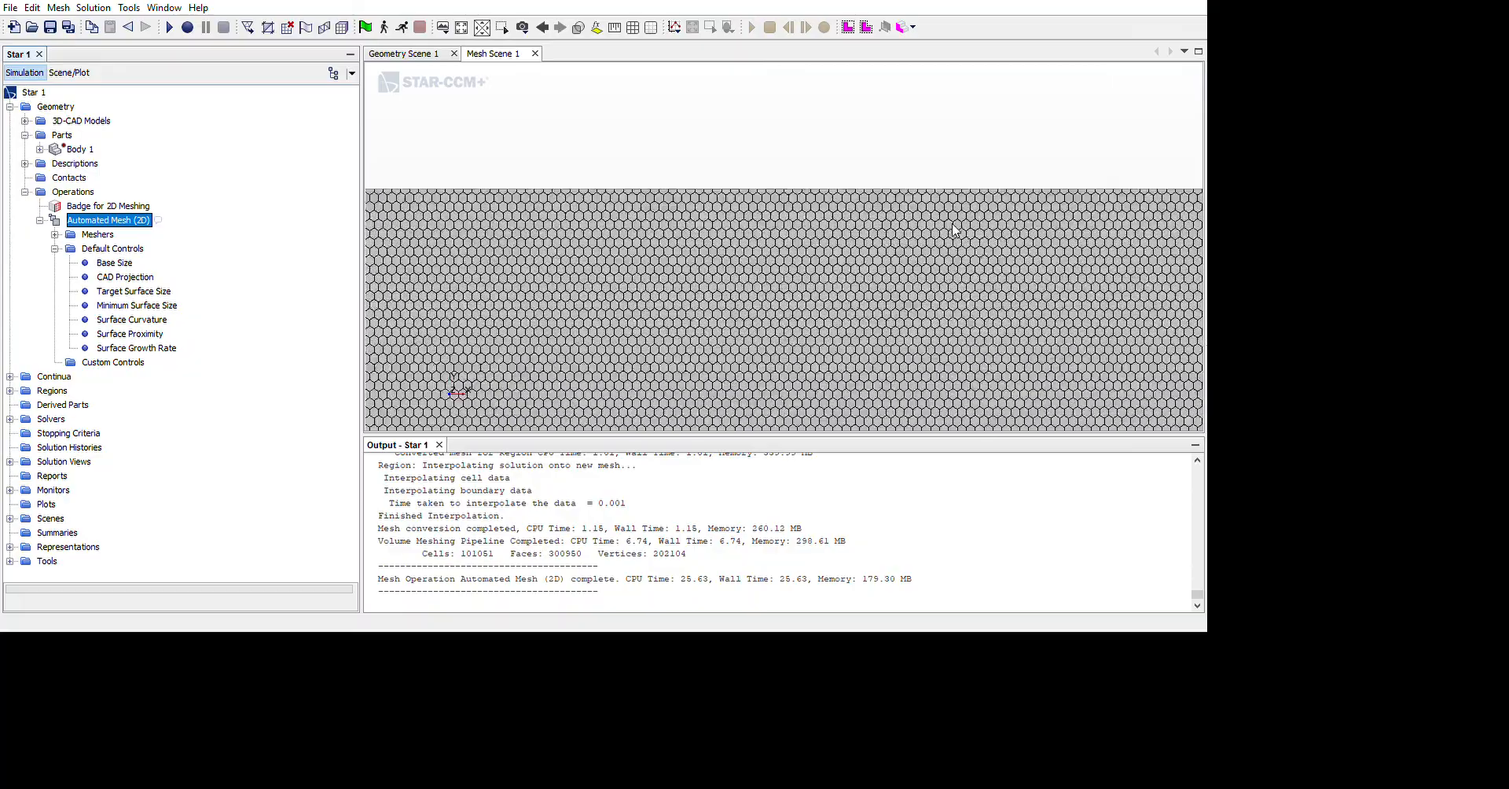
scroll(951, 259, "down", 5)
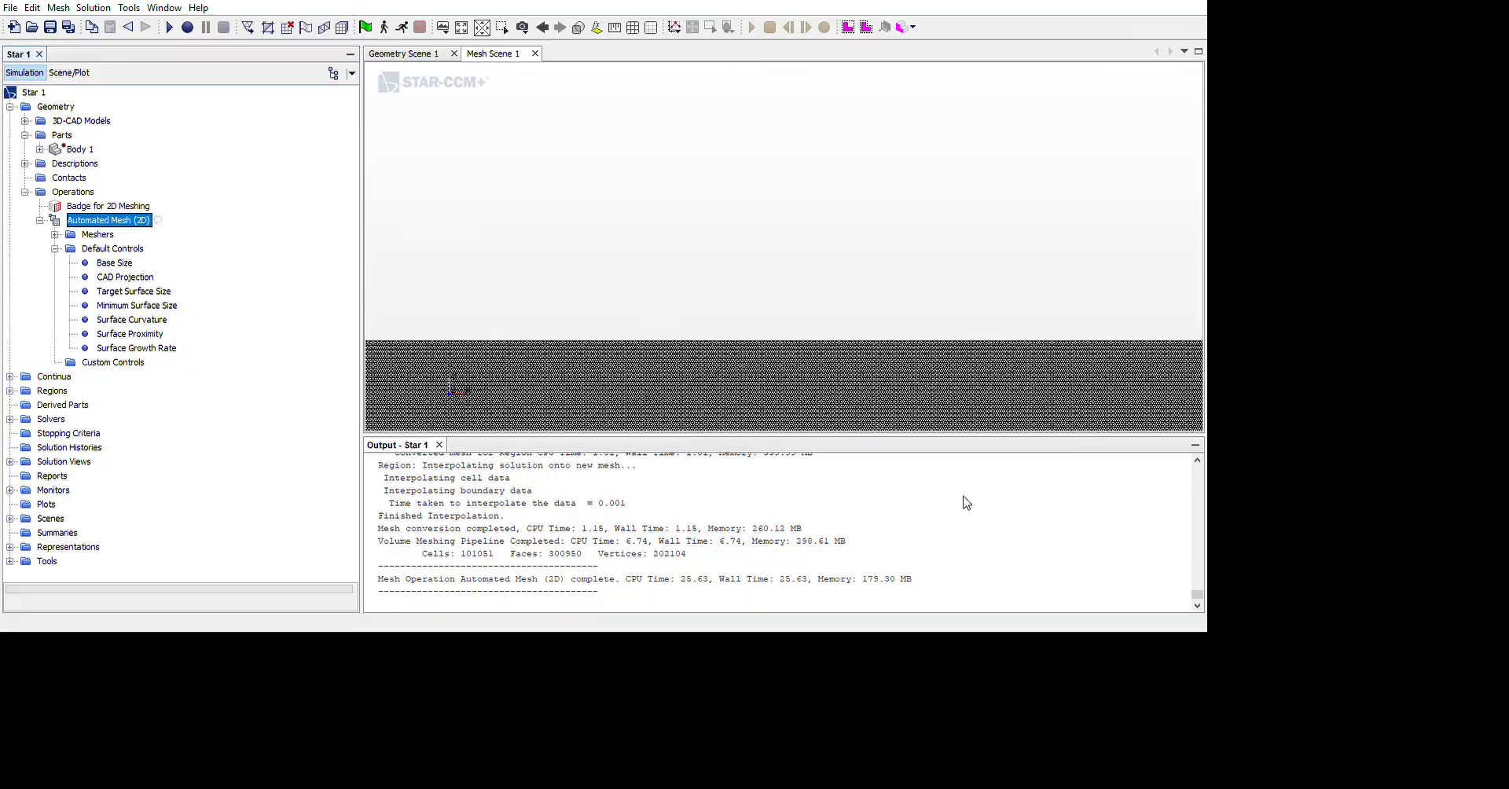
scroll(948, 527, "up", 6)
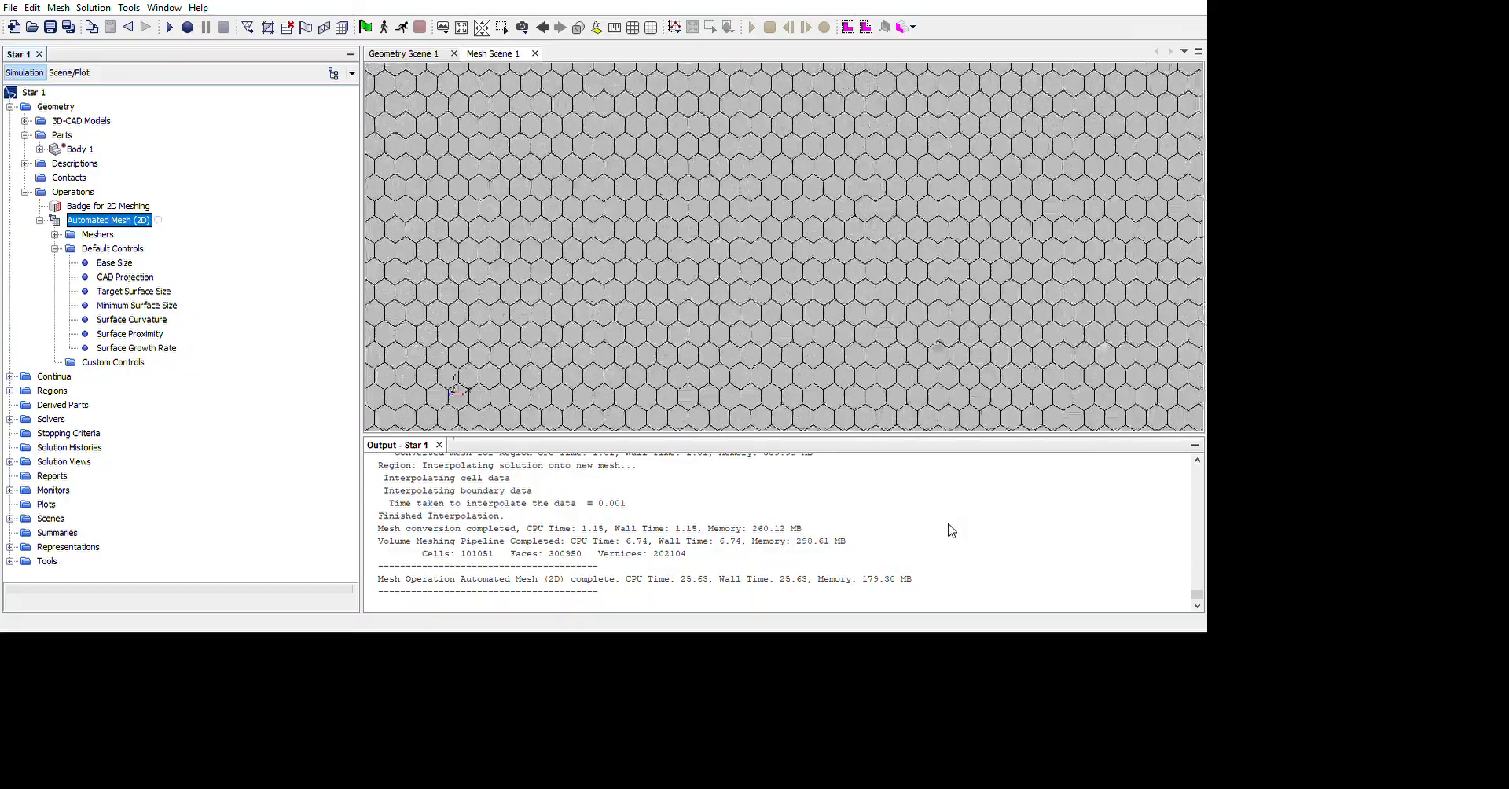
scroll(957, 500, "down", 3)
scroll(955, 491, "down", 6)
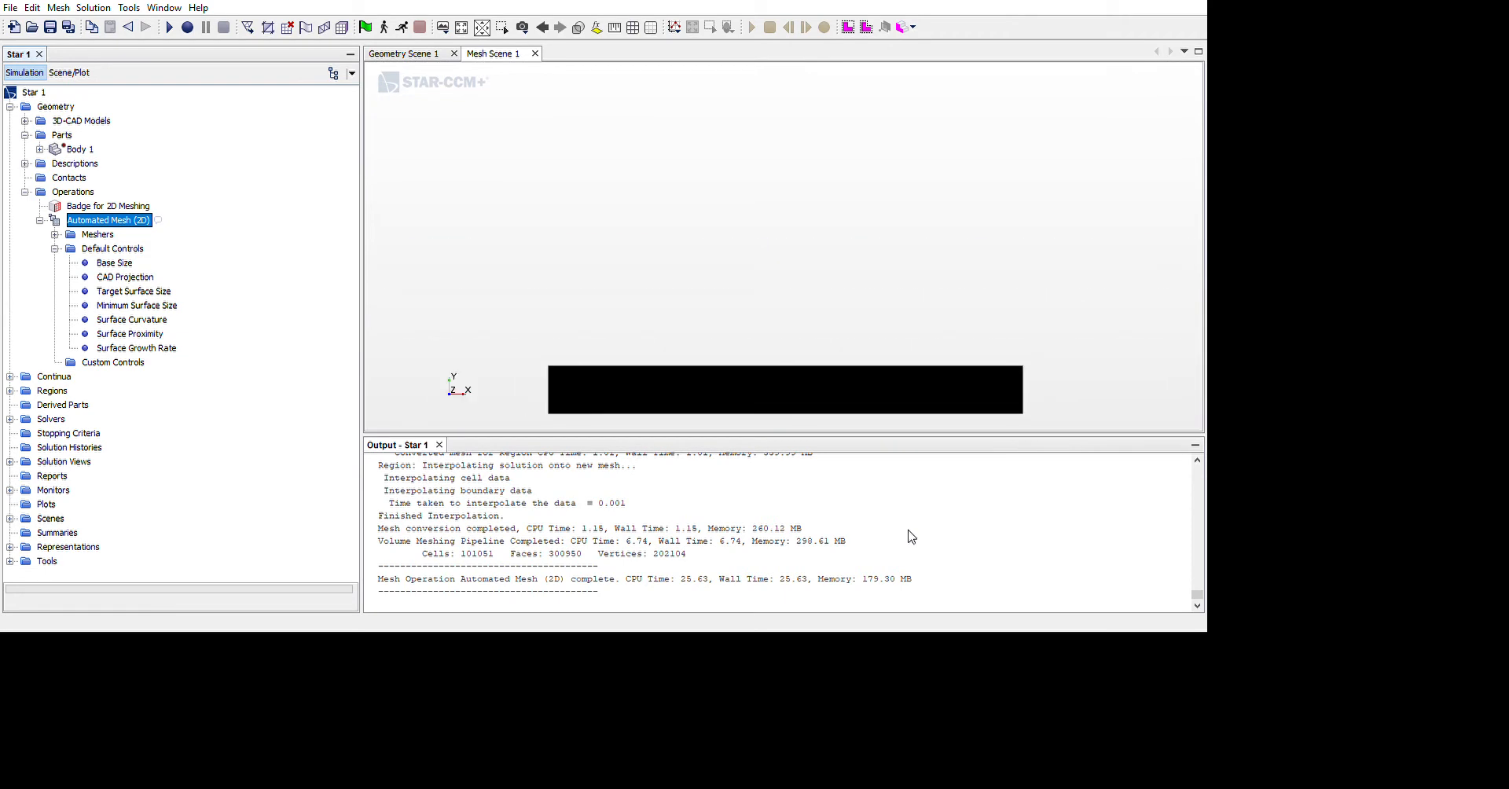
middle_click_drag(910, 543, 952, 525)
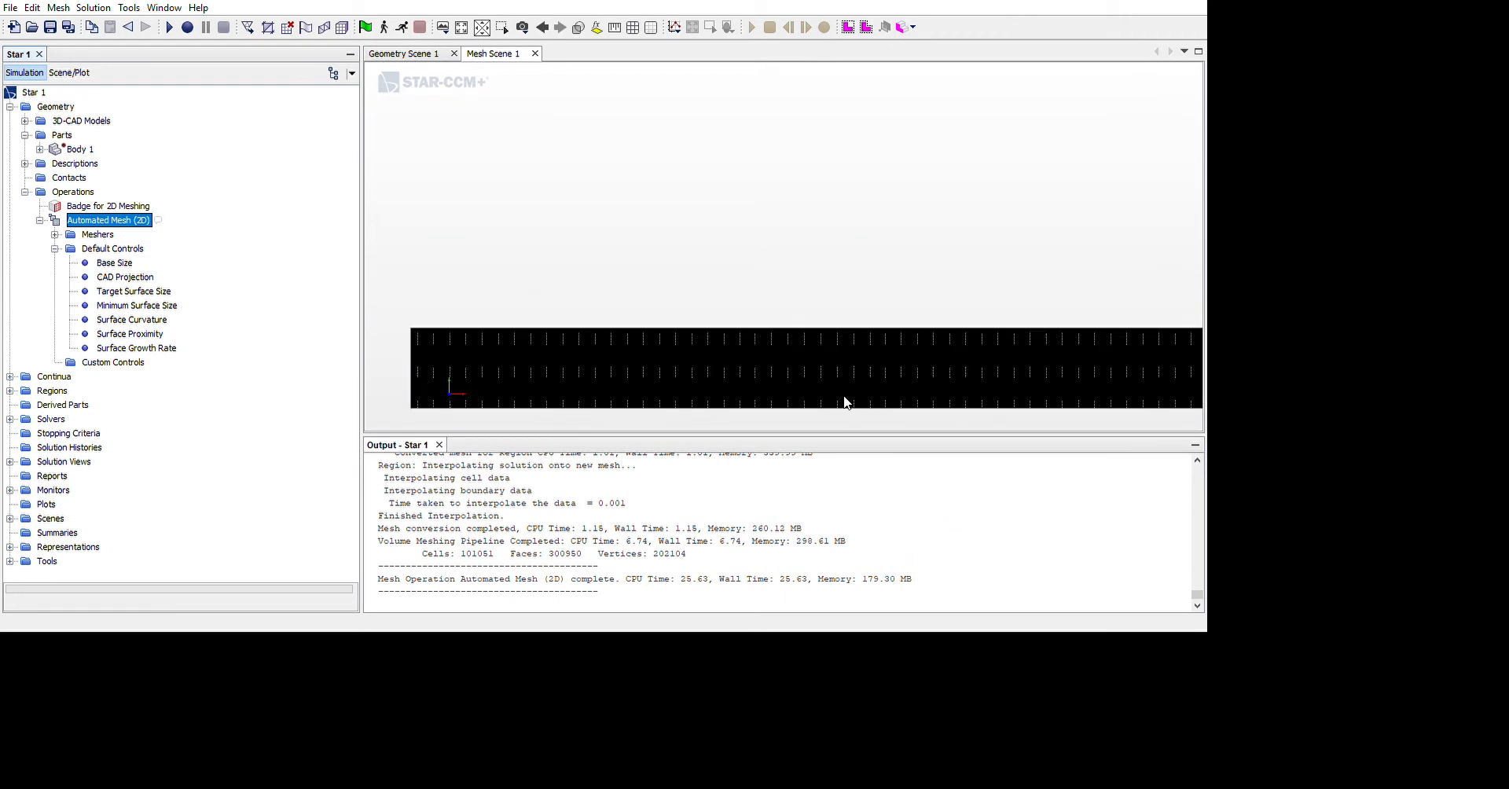
Change the default surface growth rate so cells coarsen away from the walls, regenerate the 2D mesh and inspect it near the upper wall
left_click(141, 347)
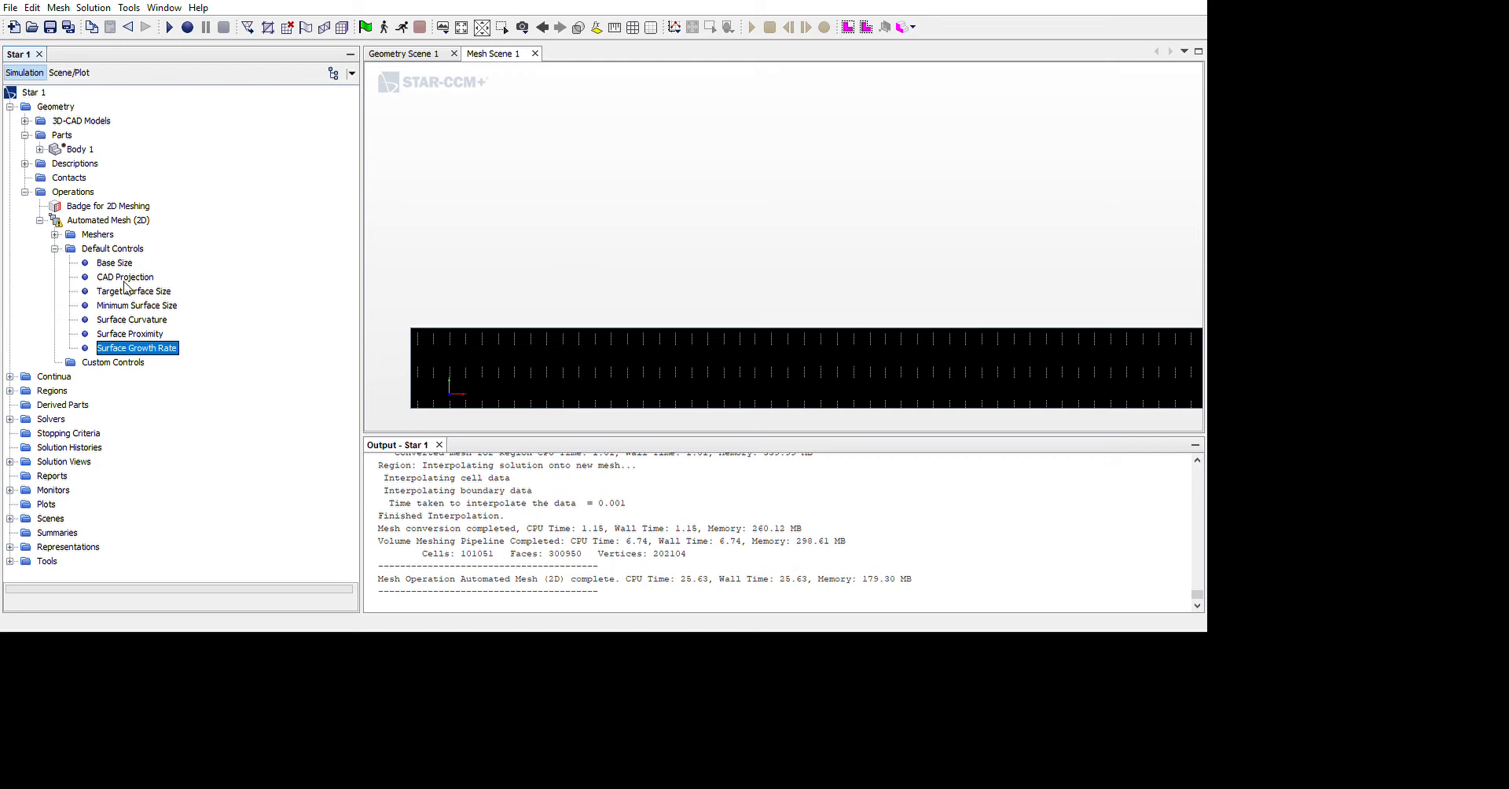
left_click(109, 220)
left_click(221, 311)
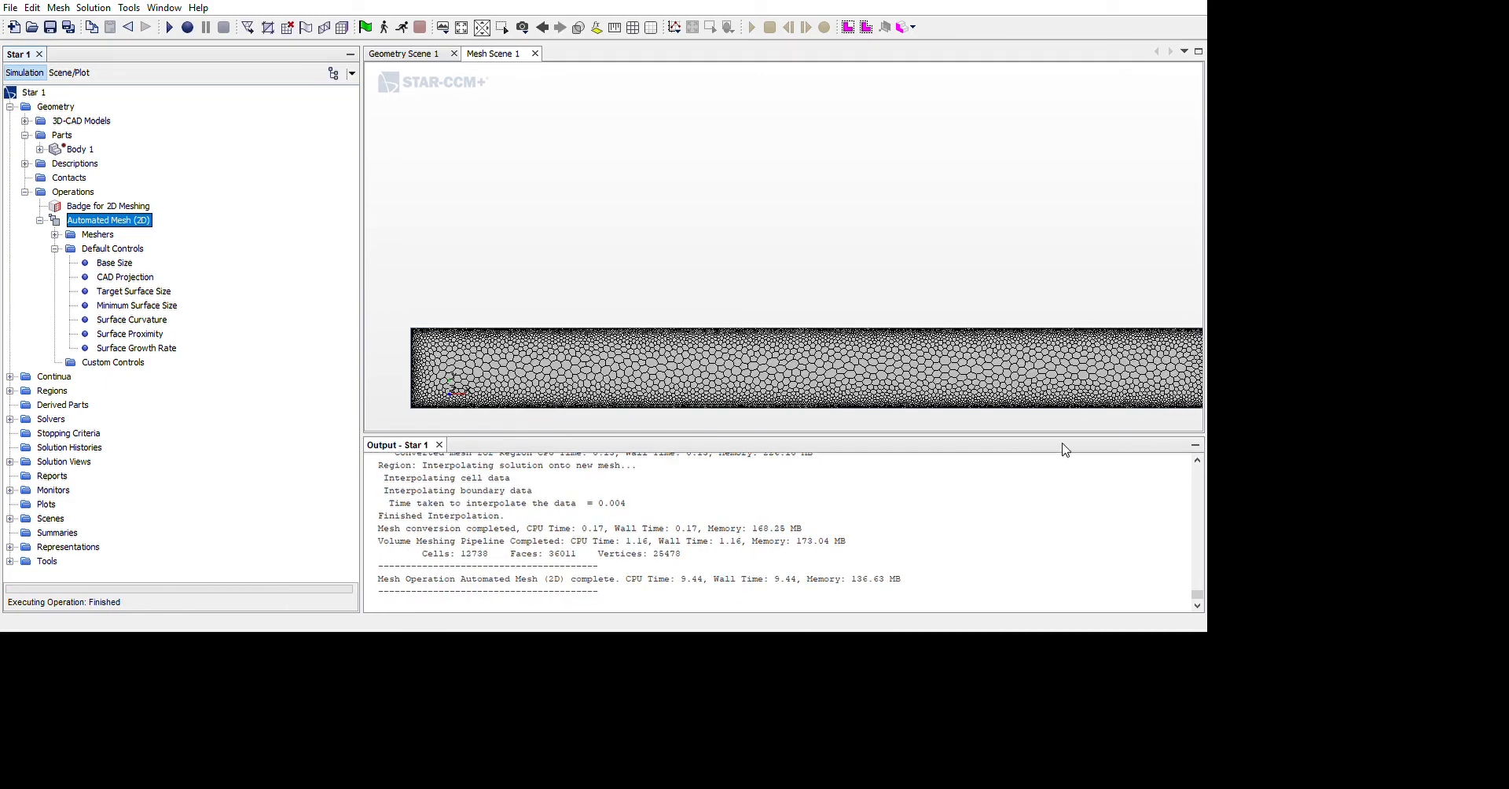
scroll(1033, 419, "up", 10)
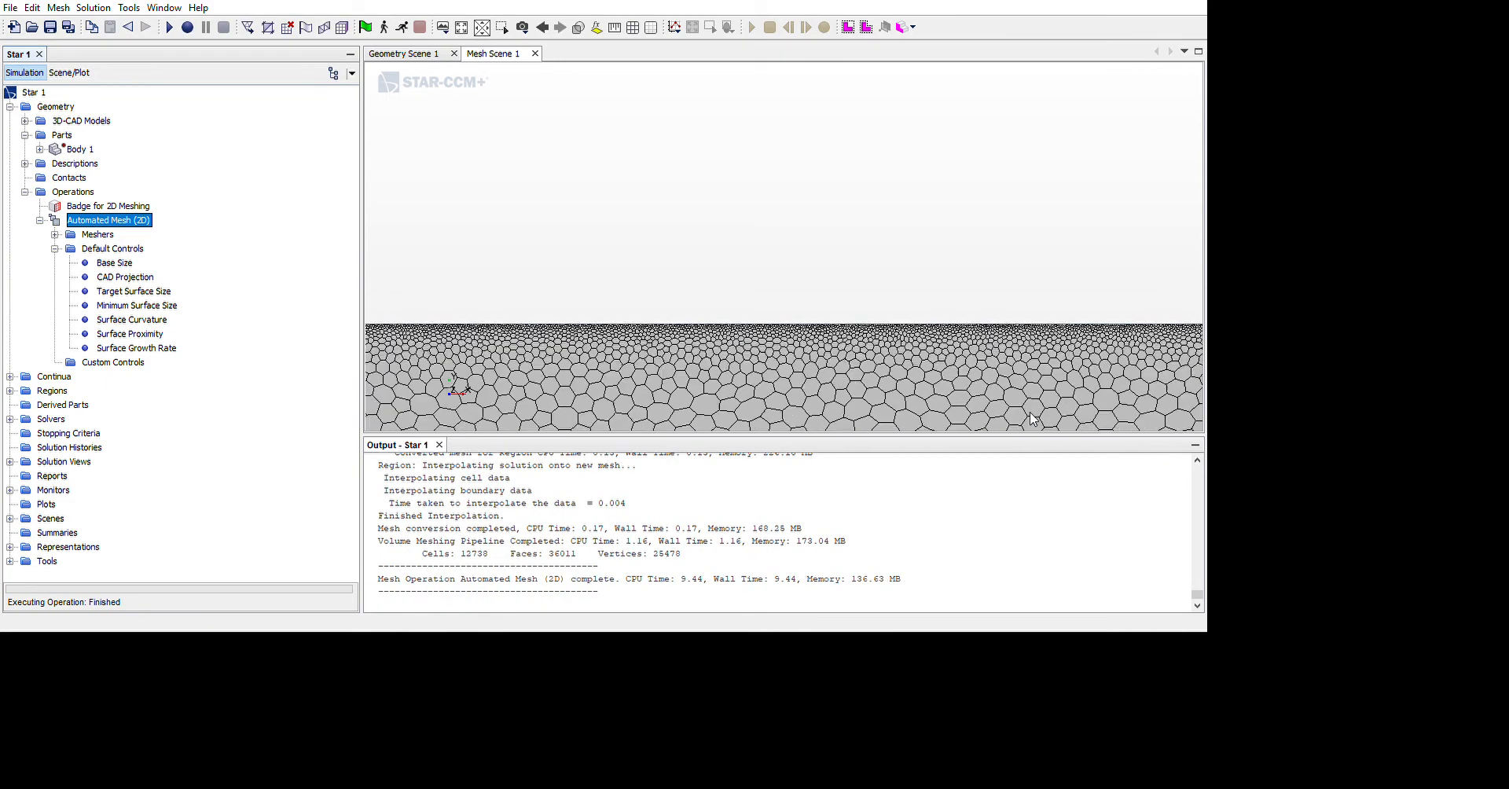
Examine how the cell size changes from the upper wall to the channel core, up close and along the whole channel
scroll(977, 402, "up", 1)
scroll(862, 398, "up", 1)
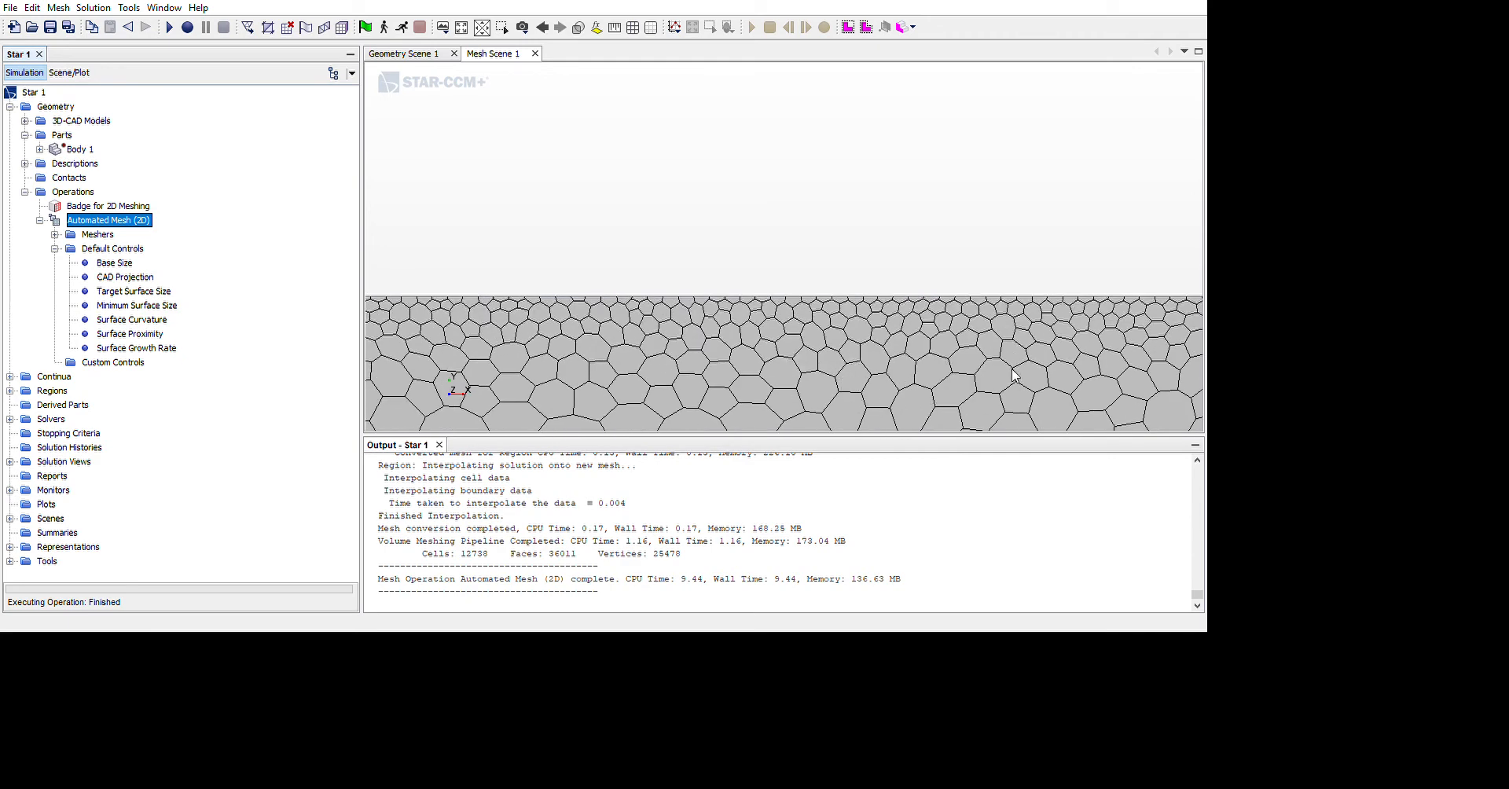
scroll(928, 396, "down", 3)
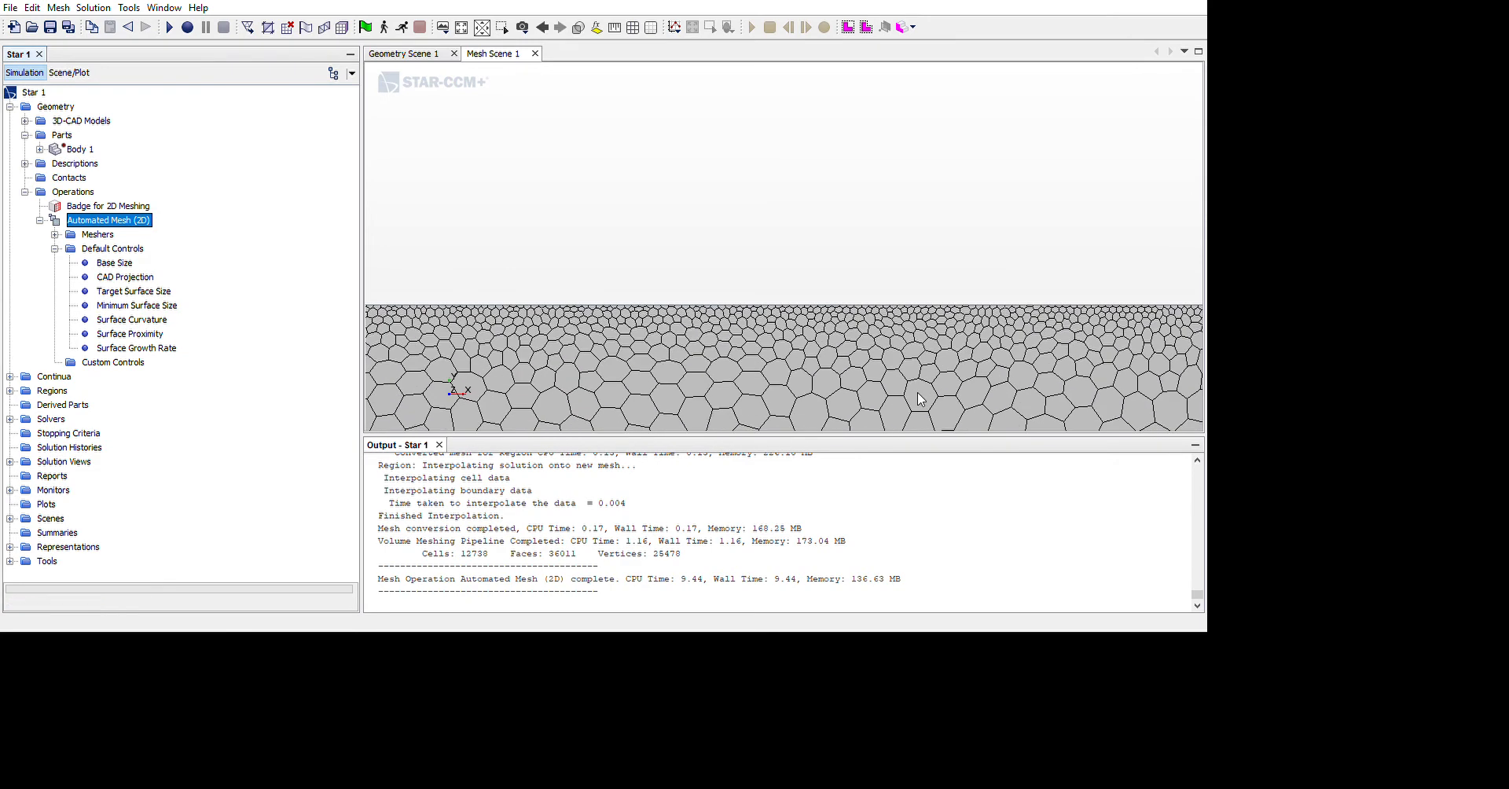
scroll(900, 400, "down", 3)
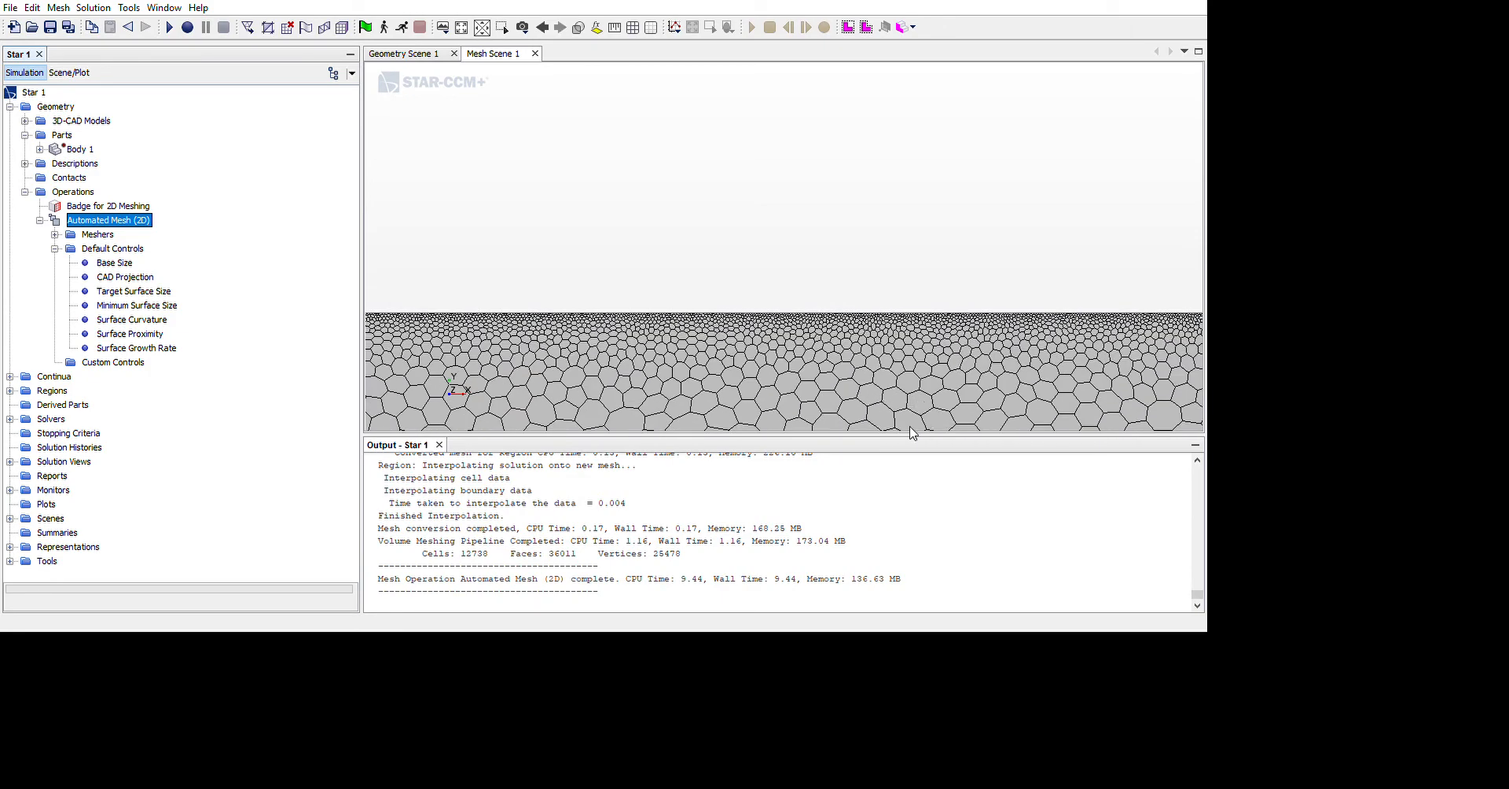
scroll(916, 427, "down", 3)
scroll(955, 424, "down", 2)
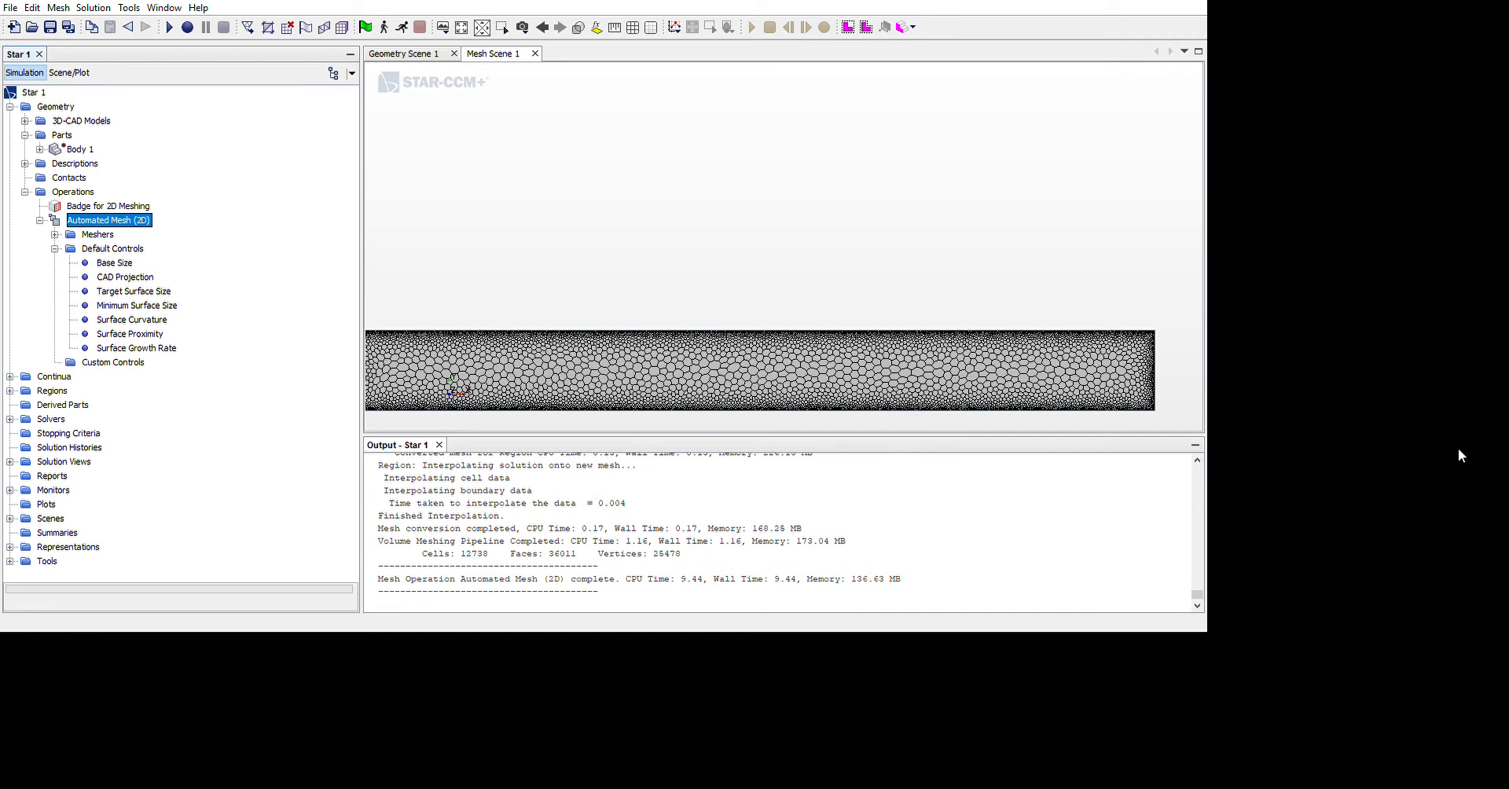
scroll(1022, 466, "up", 2)
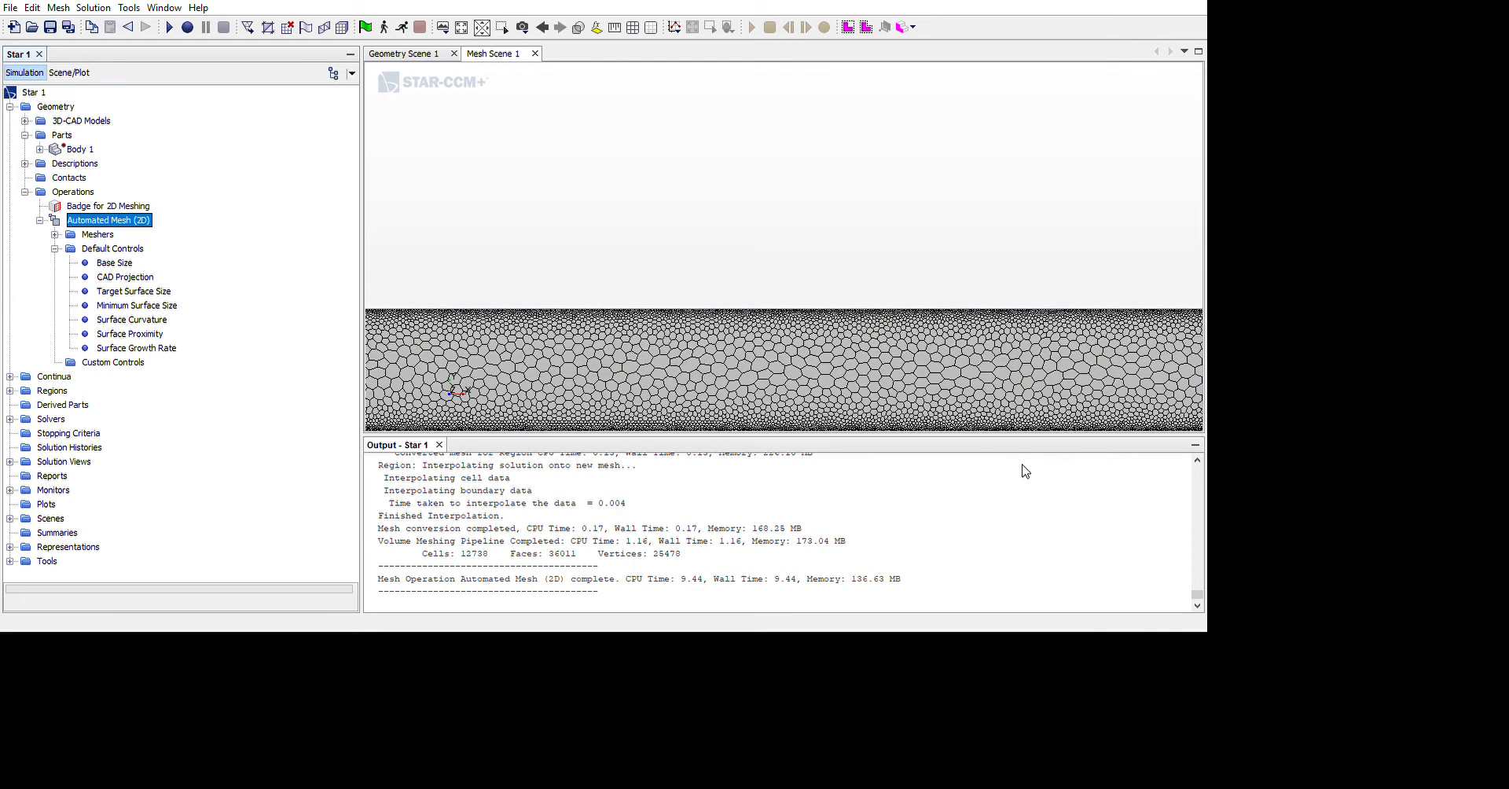
scroll(1022, 465, "up", 1)
scroll(1005, 465, "down", 3)
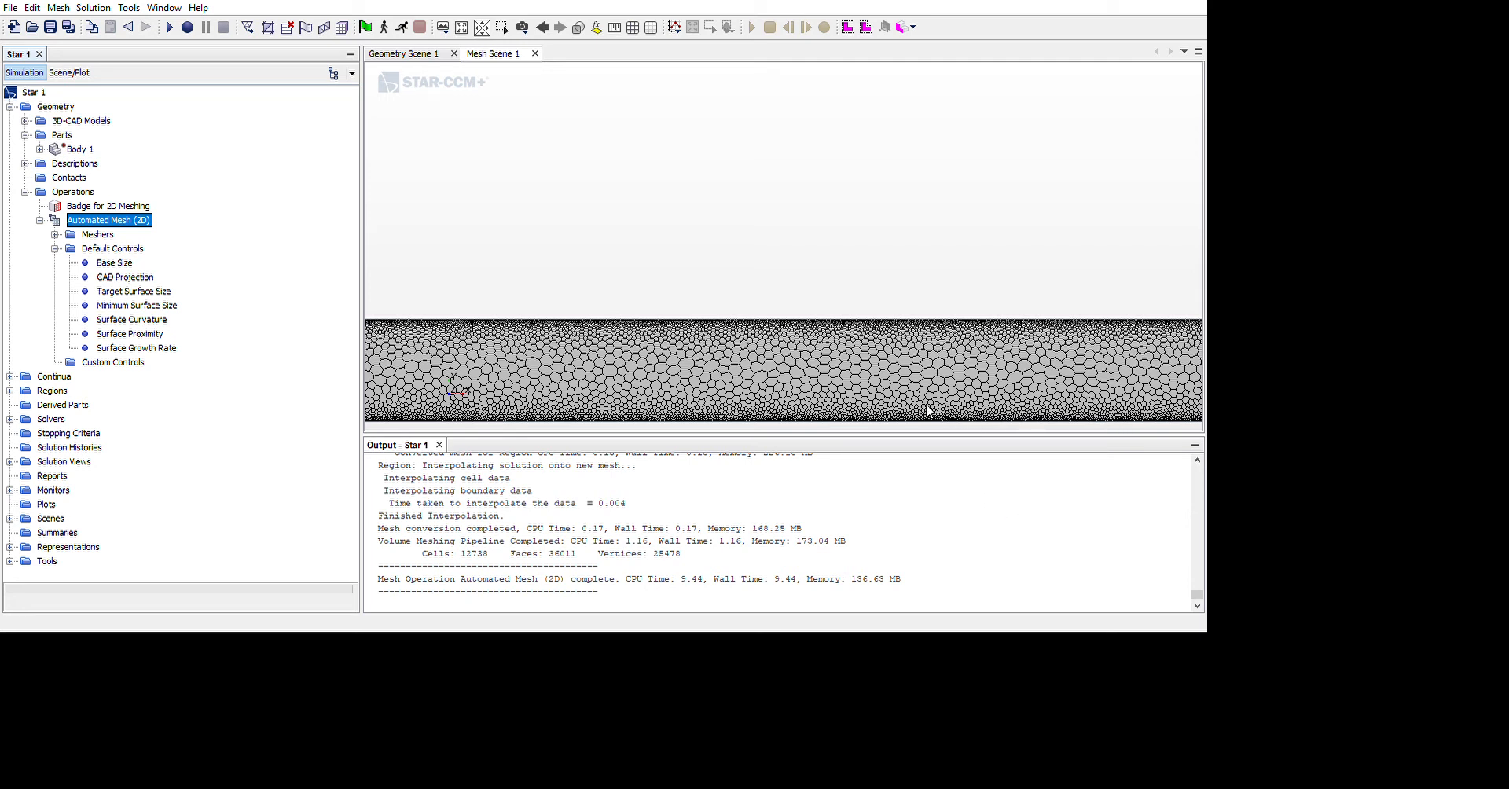
scroll(927, 411, "up", 5)
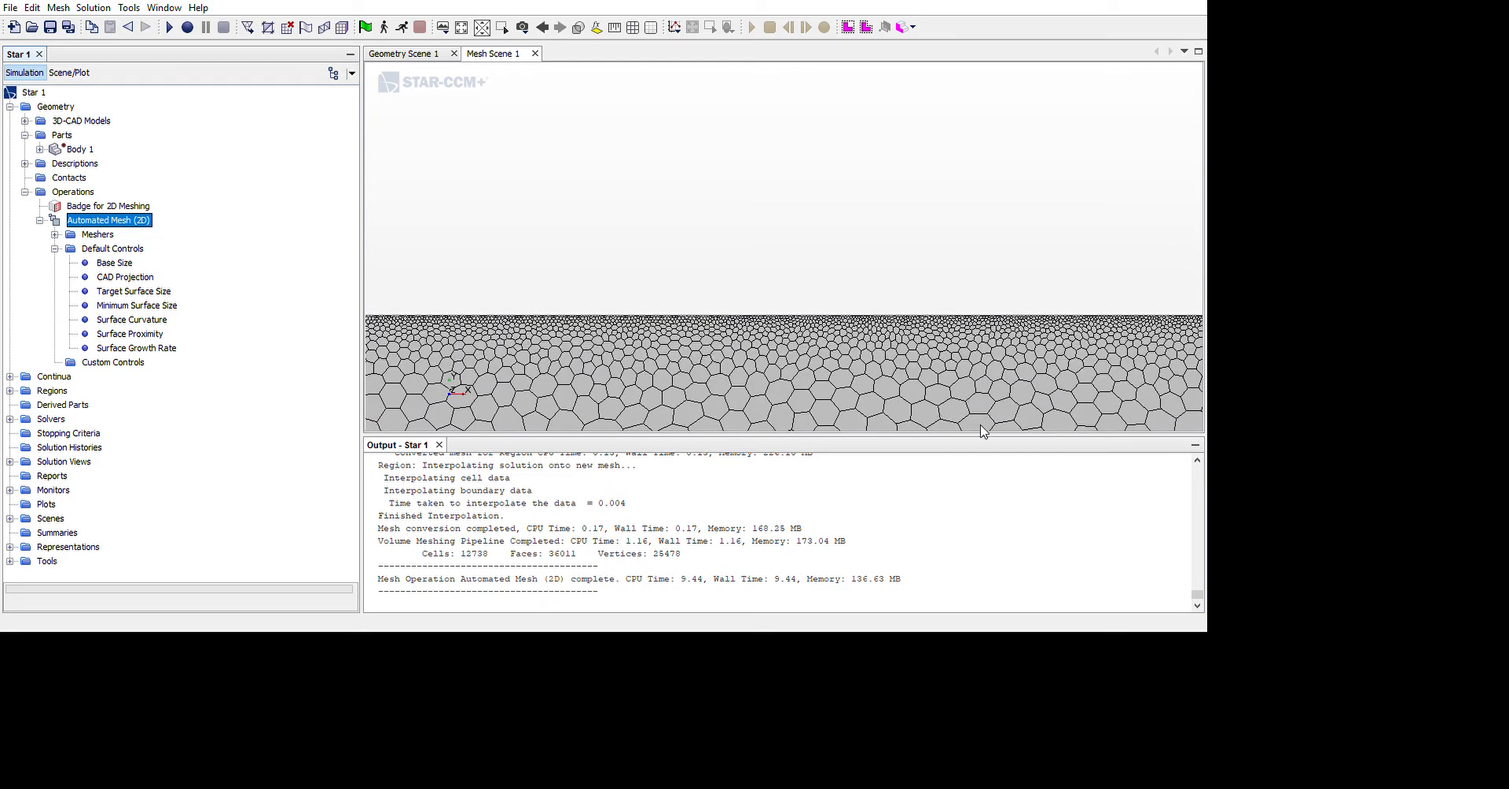
scroll(981, 428, "down", 5)
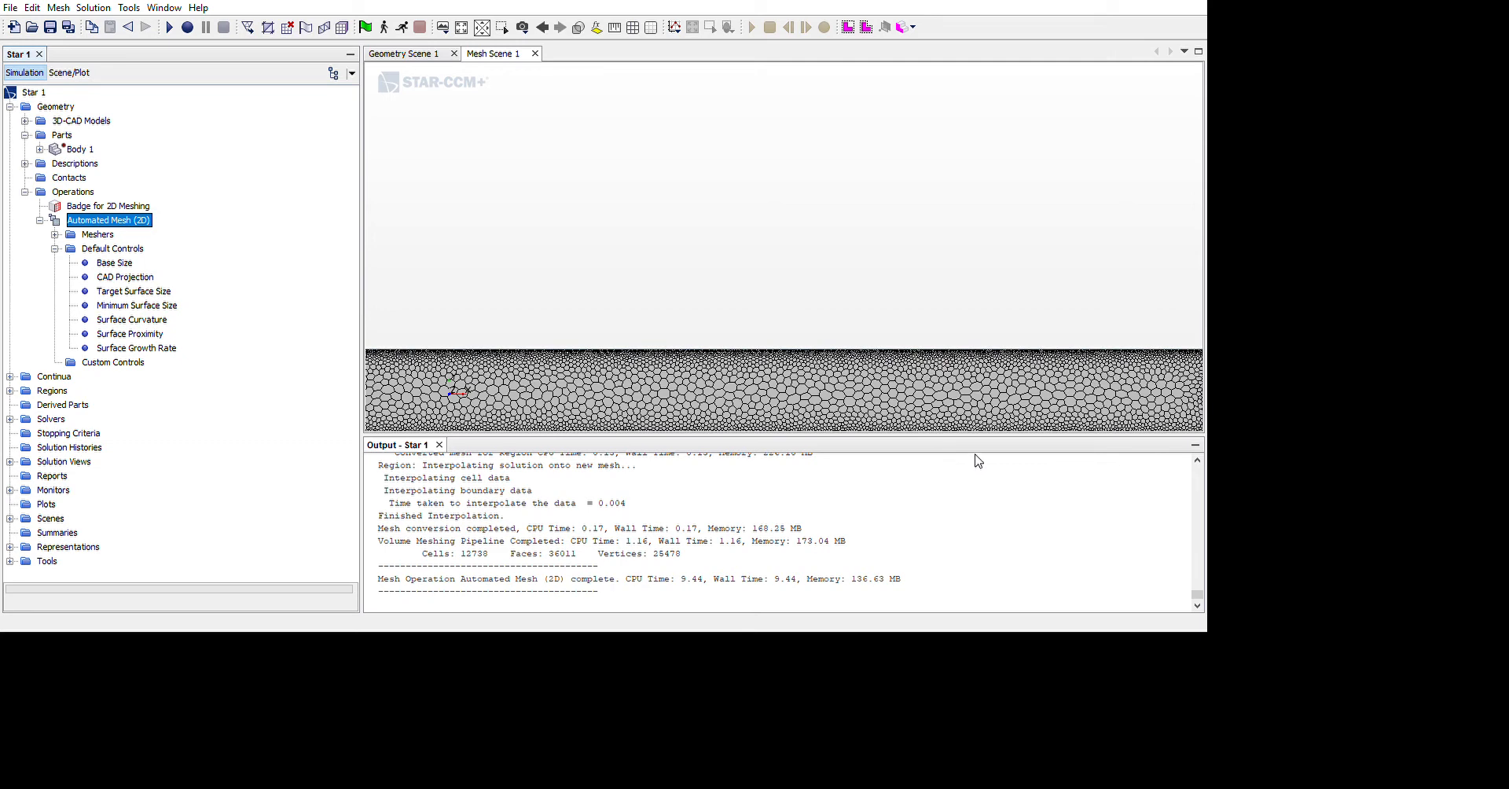
scroll(968, 495, "down", 4)
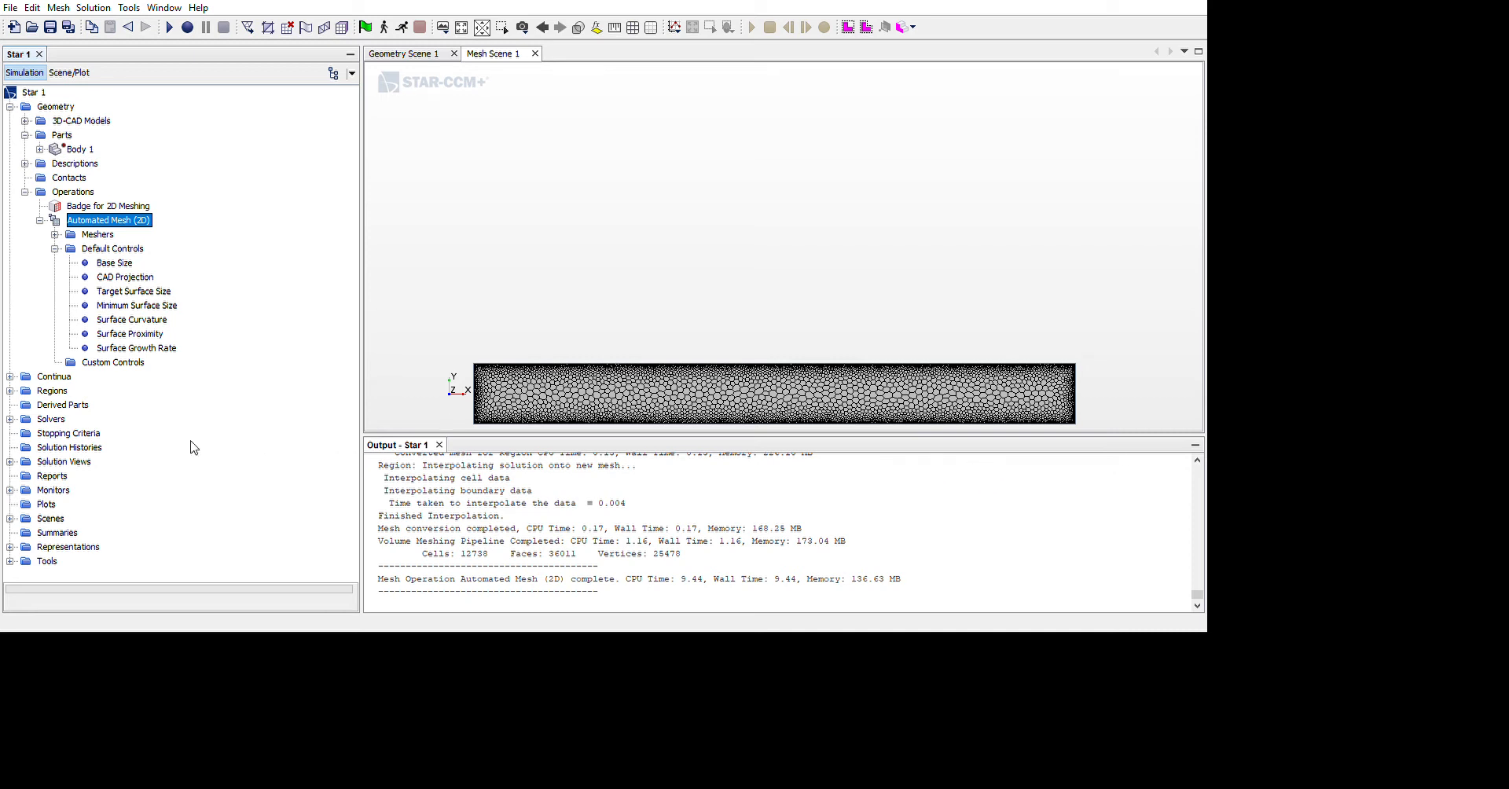
Edit the default surface growth rate and refine the sizing of the automated 2D mesh, and regenerate it
left_click(175, 347)
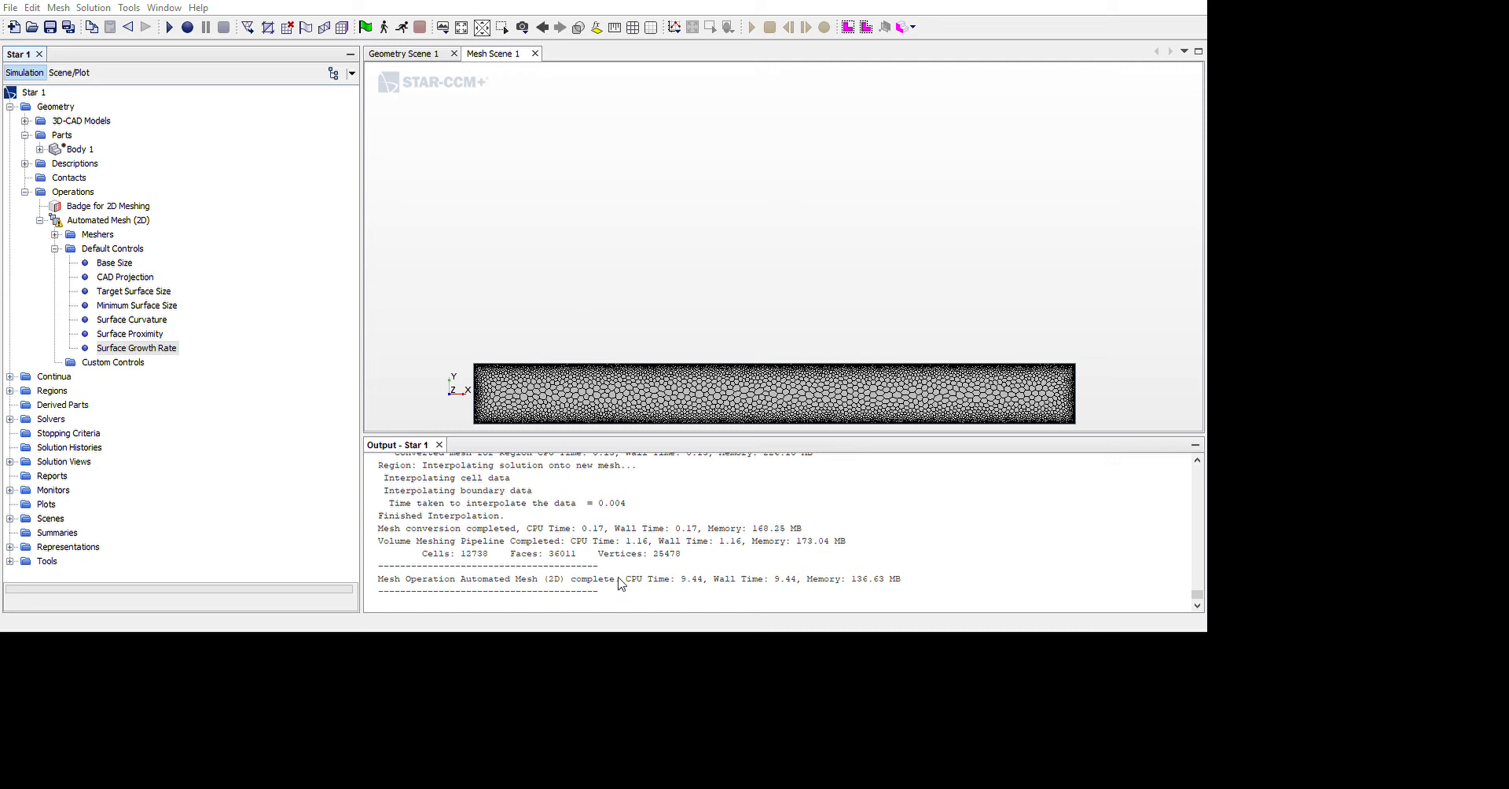
left_click(108, 220)
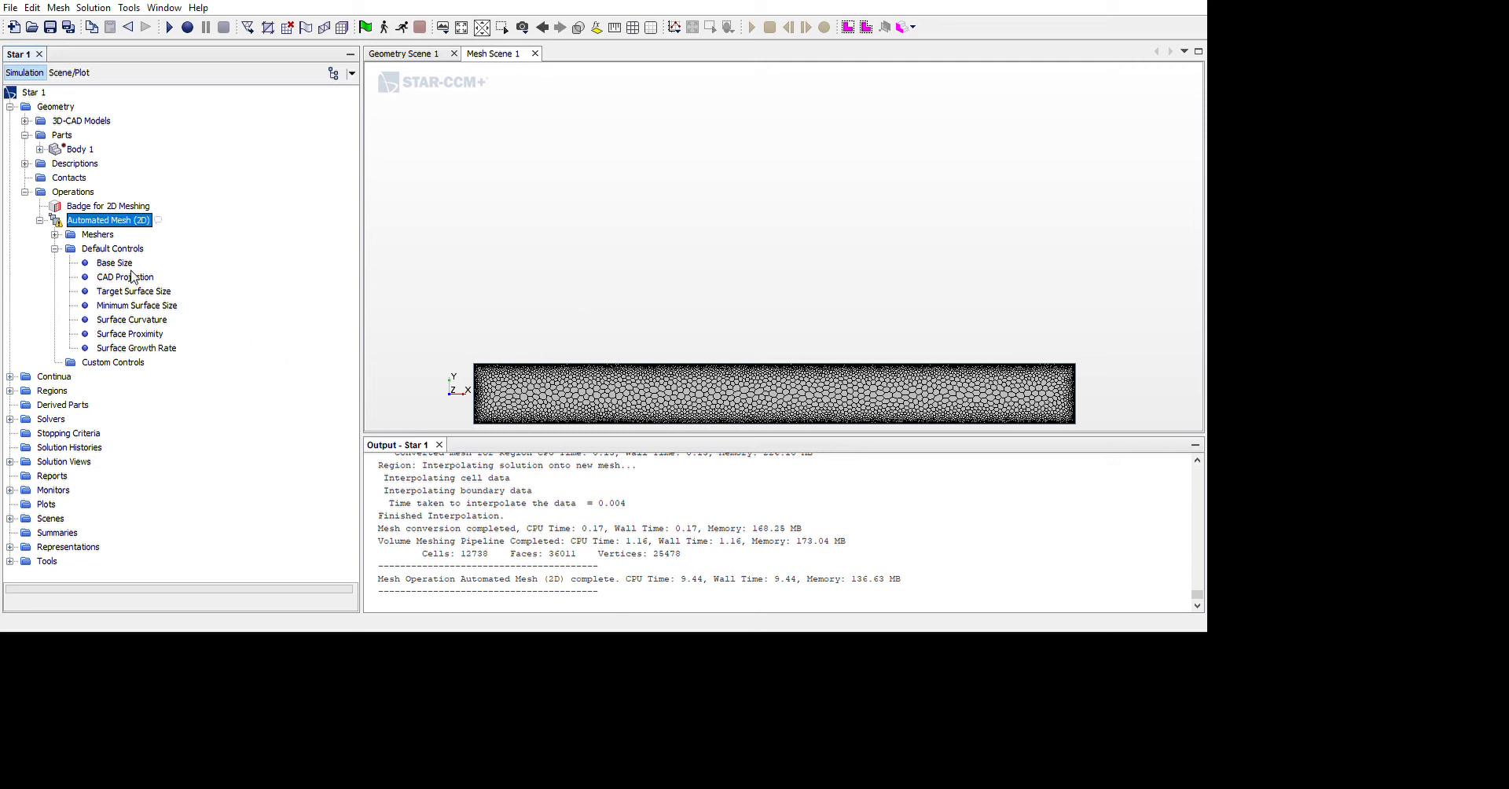
left_click(157, 317)
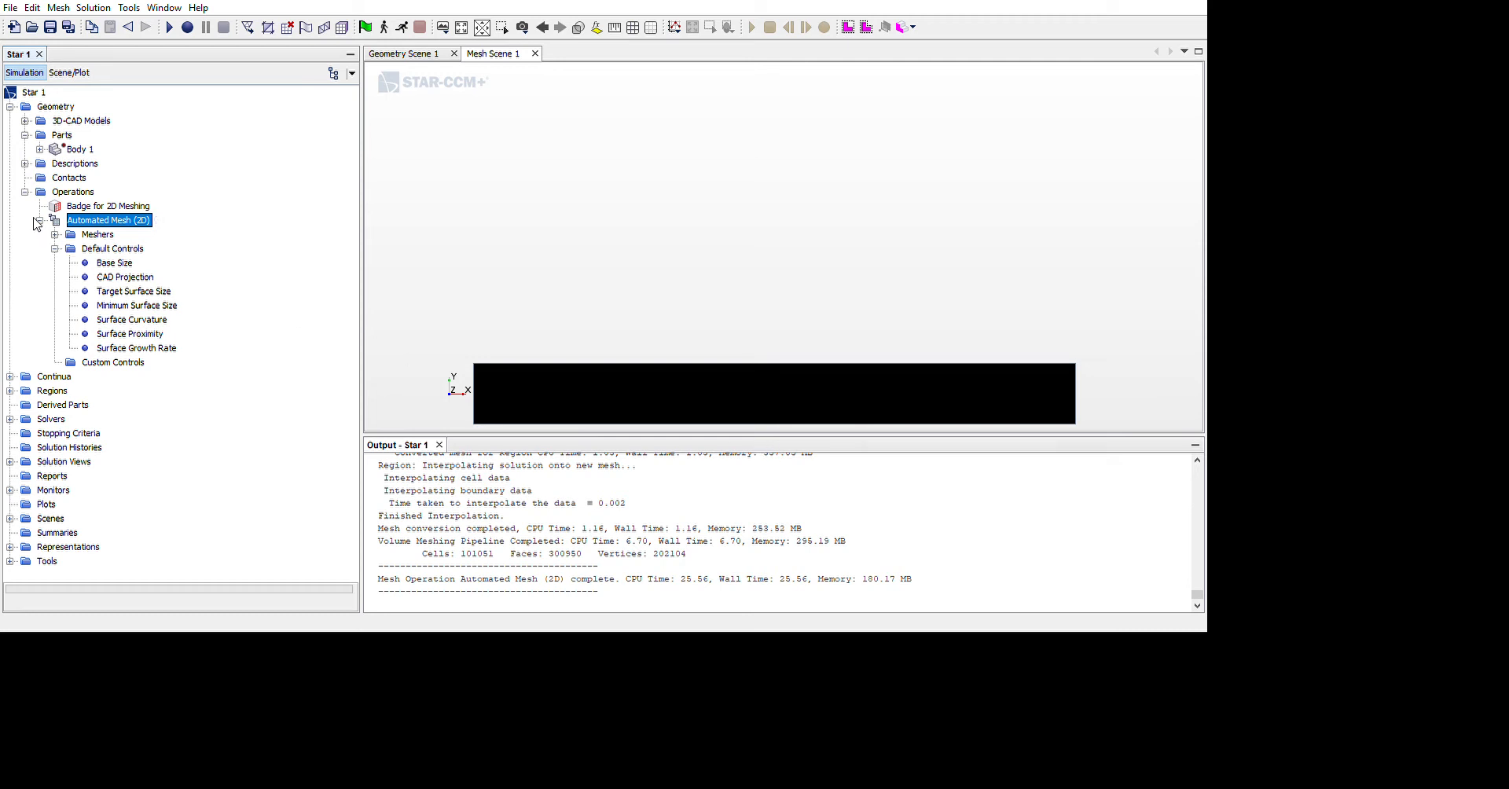
Select the Physics 1 models: Two Dimensional, Steady, Liquid, Coupled Flow, Gradients, Constant Density and Laminar
left_click(26, 239)
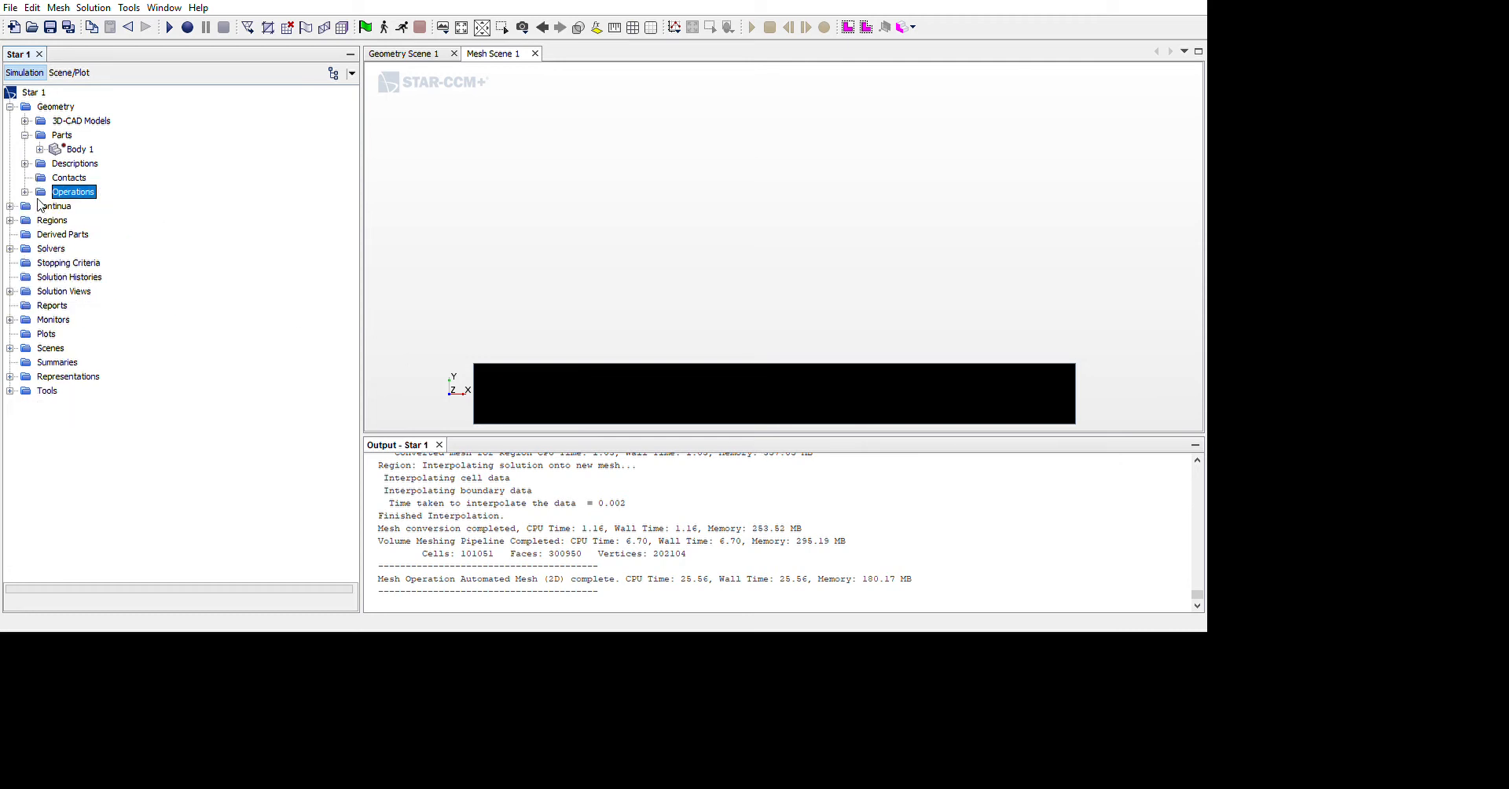
left_click(15, 256)
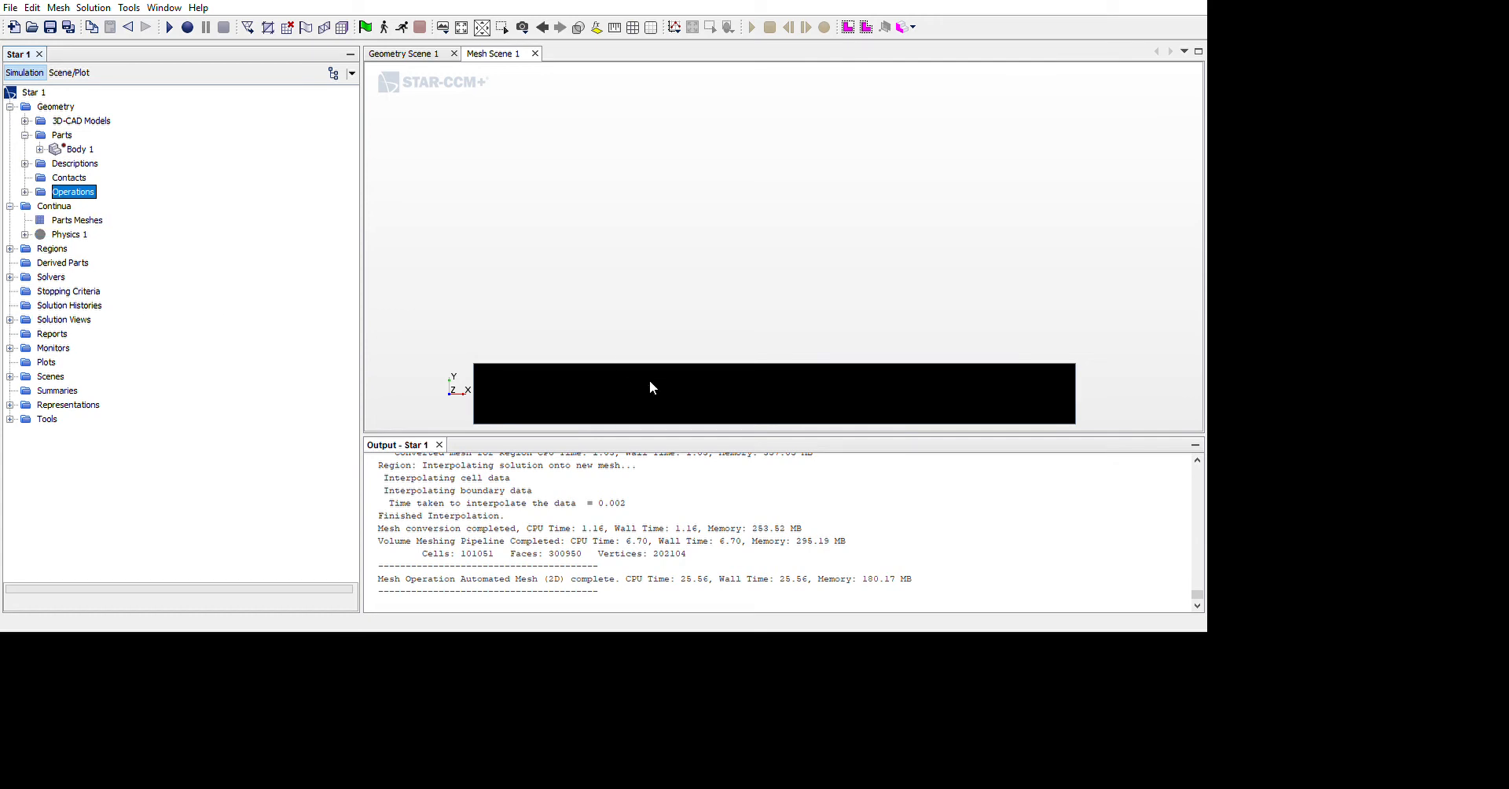
scroll(1031, 526, "up", 2)
scroll(1012, 515, "down", 7)
scroll(829, 513, "up", 2)
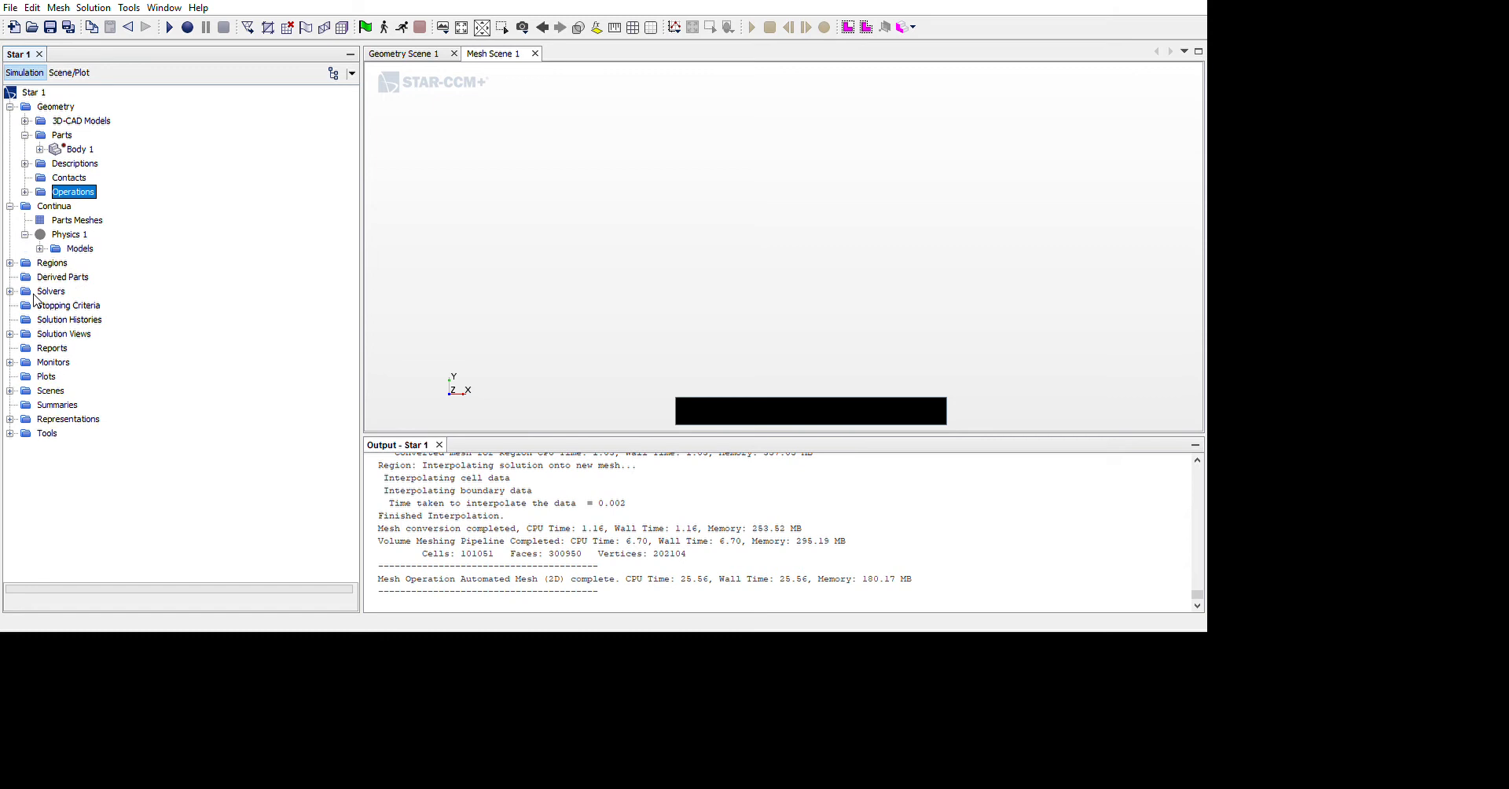
left_click(52, 310)
left_click(93, 287)
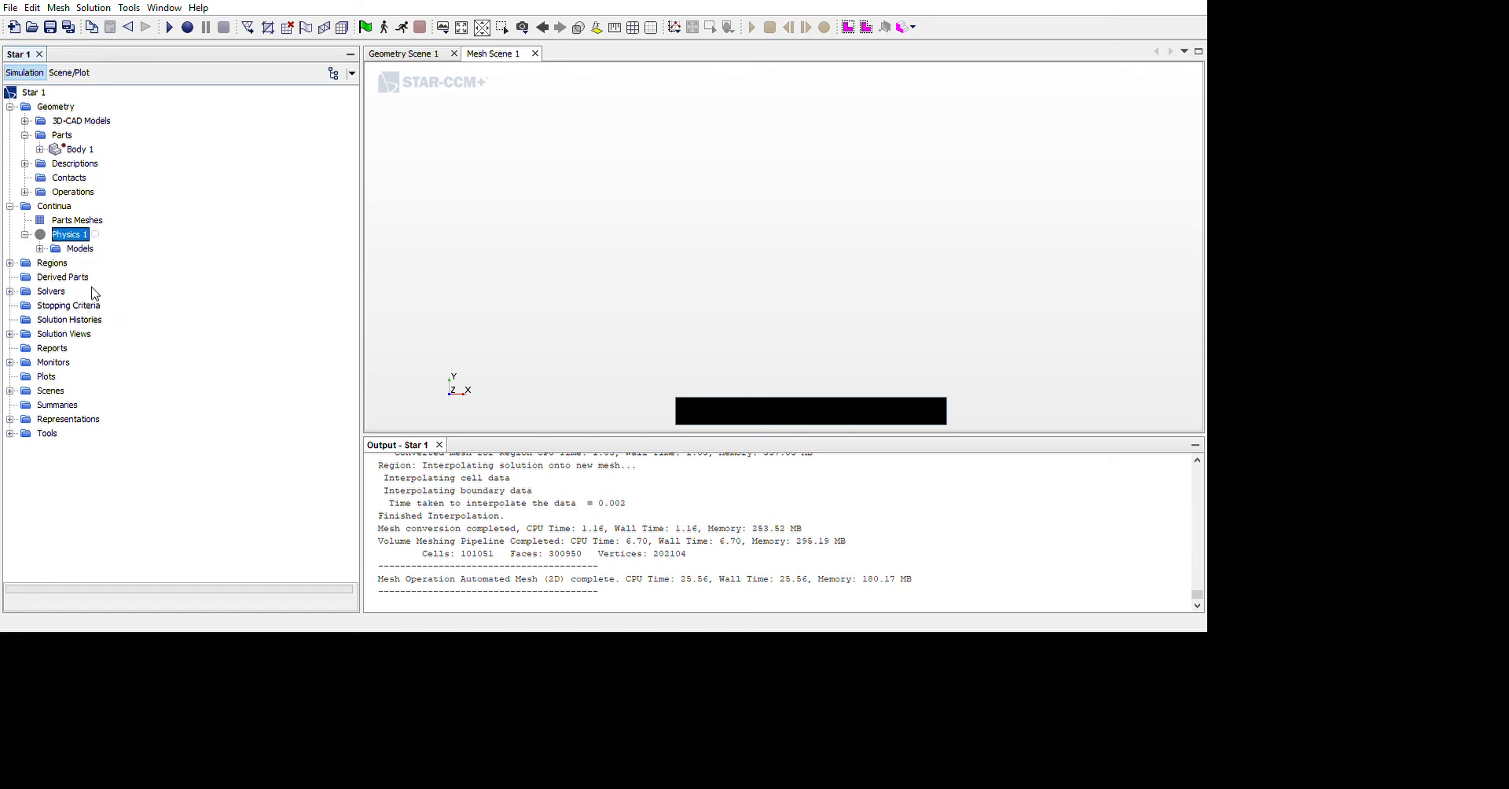
left_click(221, 304)
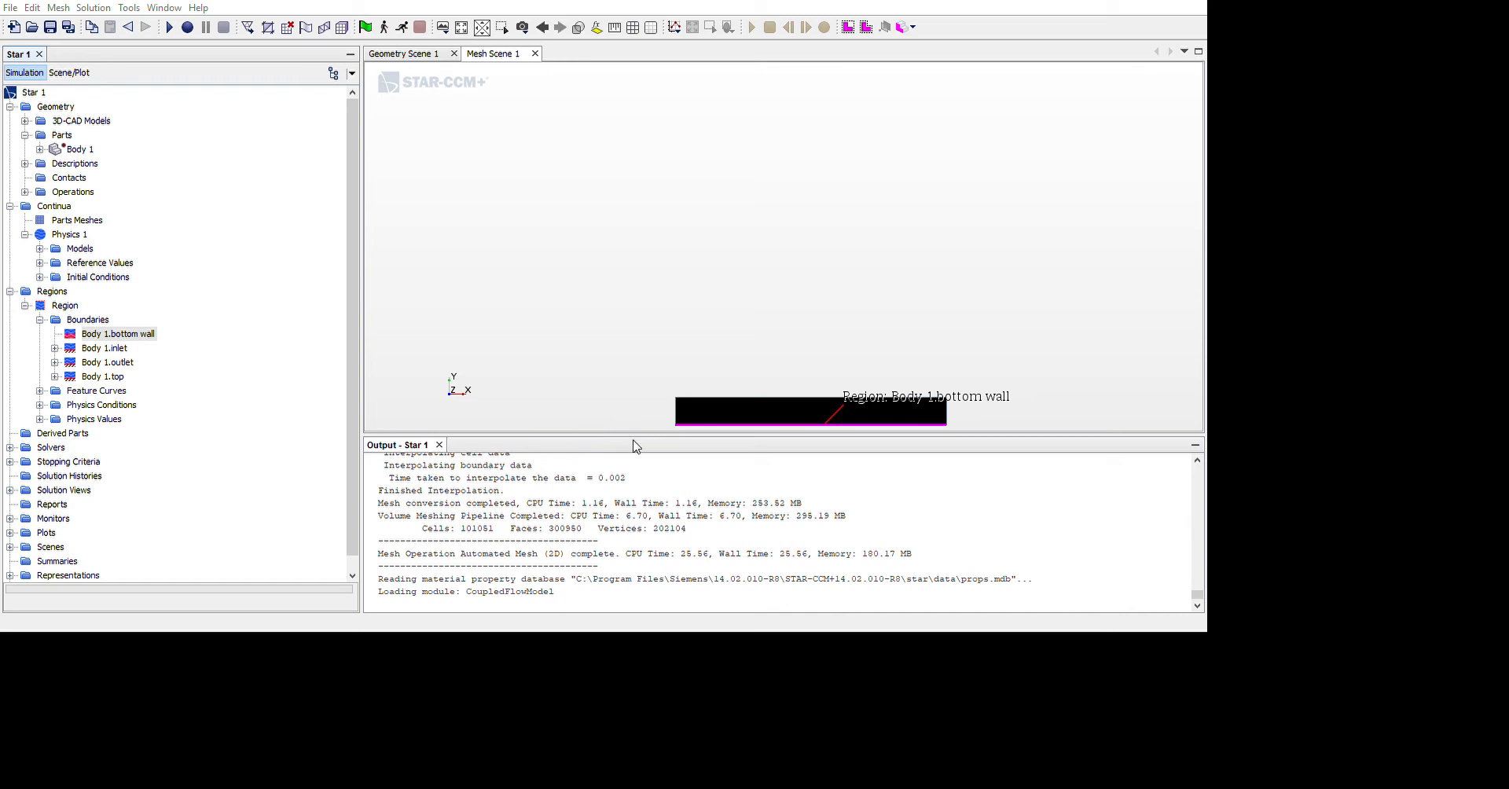
Change the boundary type of the region's bottom wall and top boundaries
left_click(609, 753)
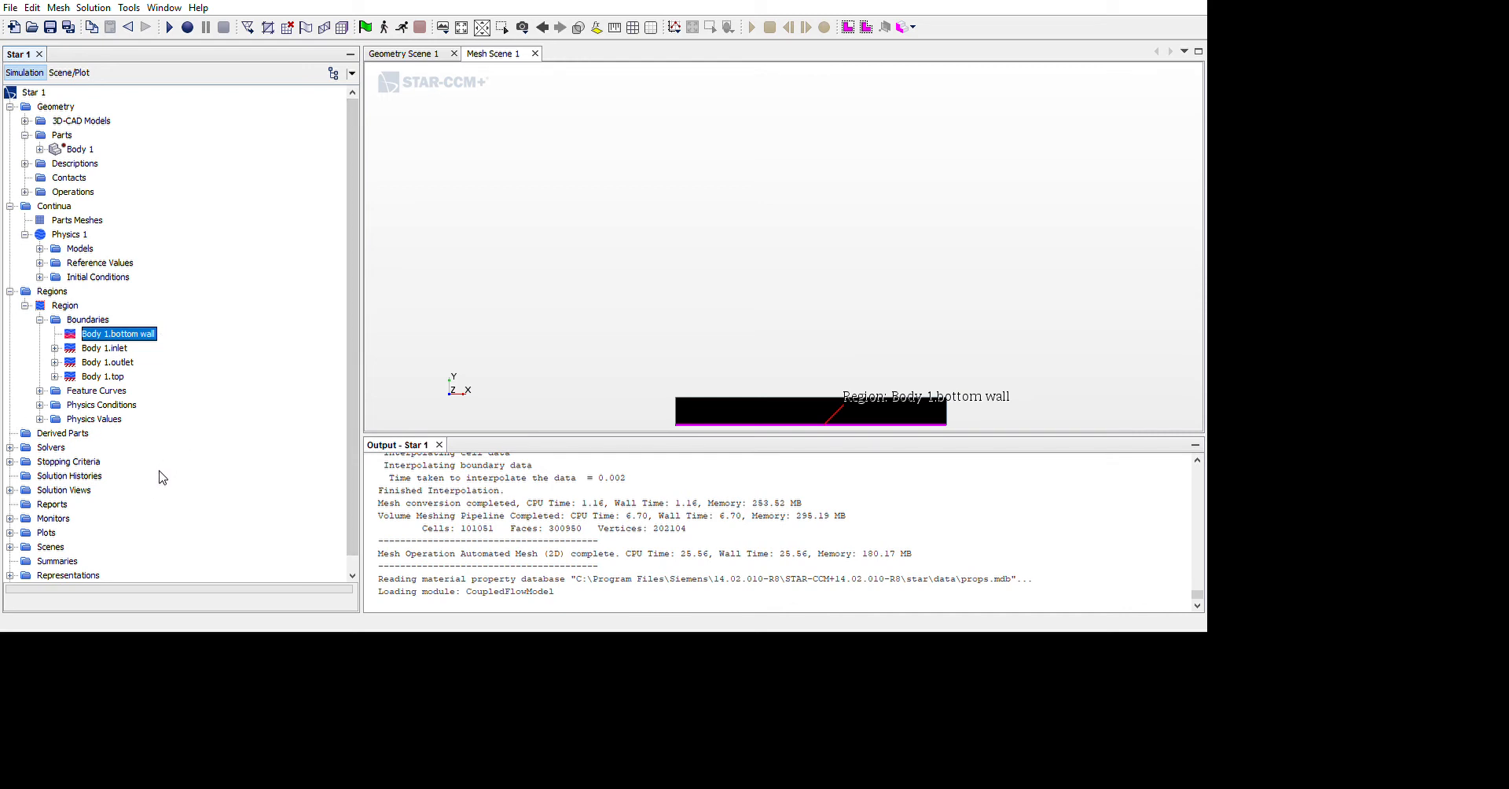
key("Down")
key("Down")
key("Down")
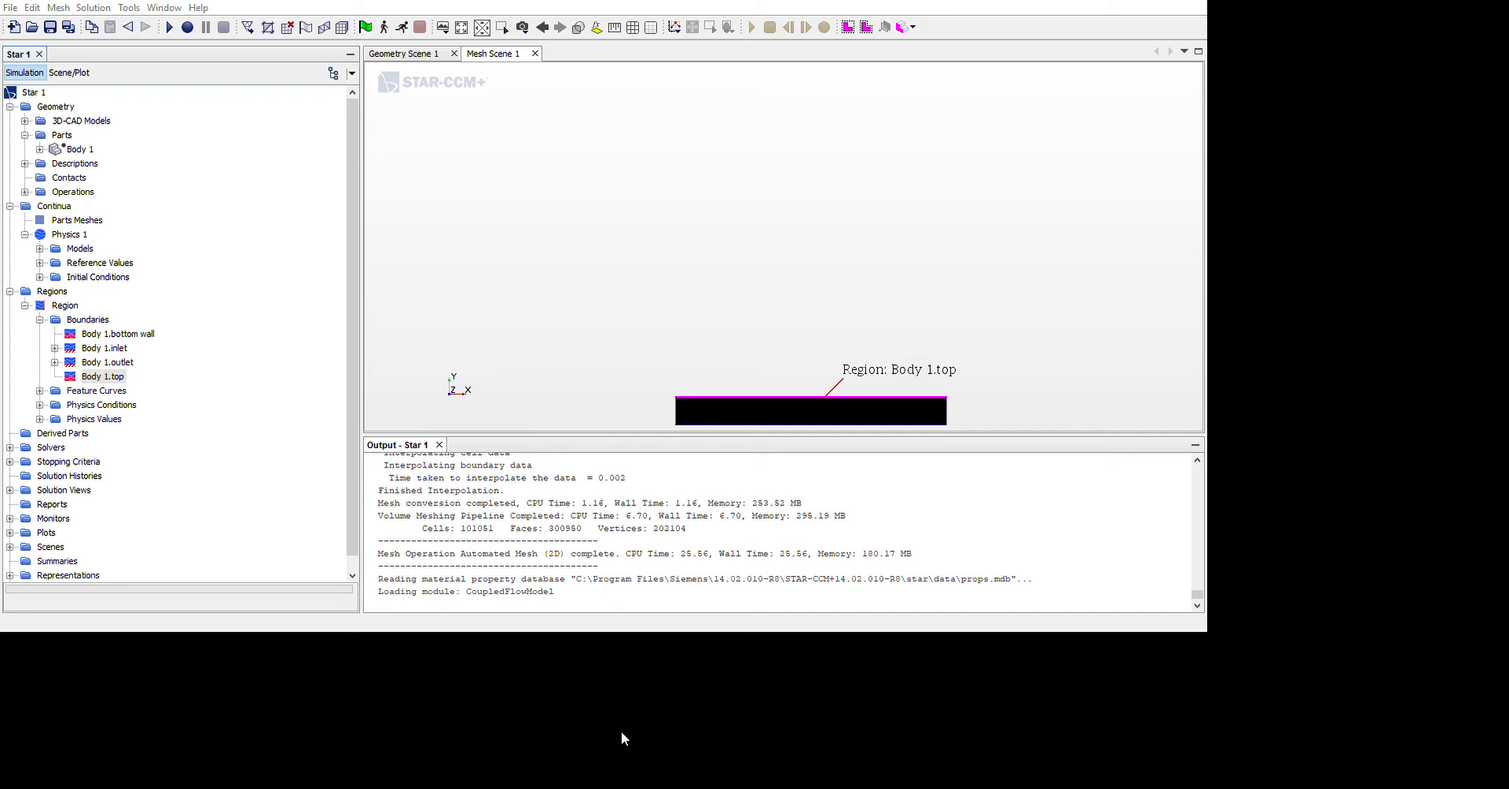
Change the boundary type of the region's inlet from a wall to an inlet type
key("Up")
key("Up")
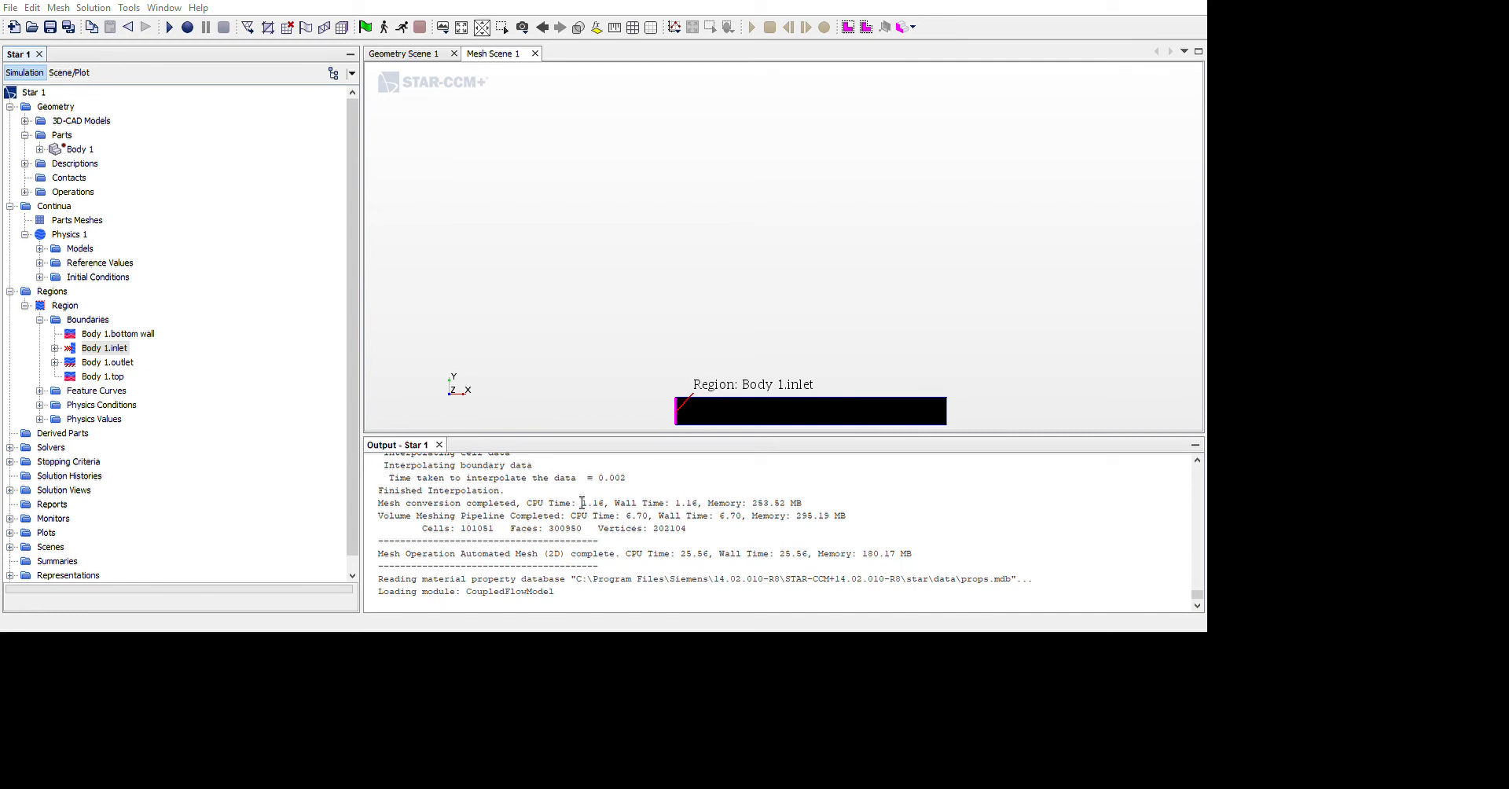
left_click(611, 751)
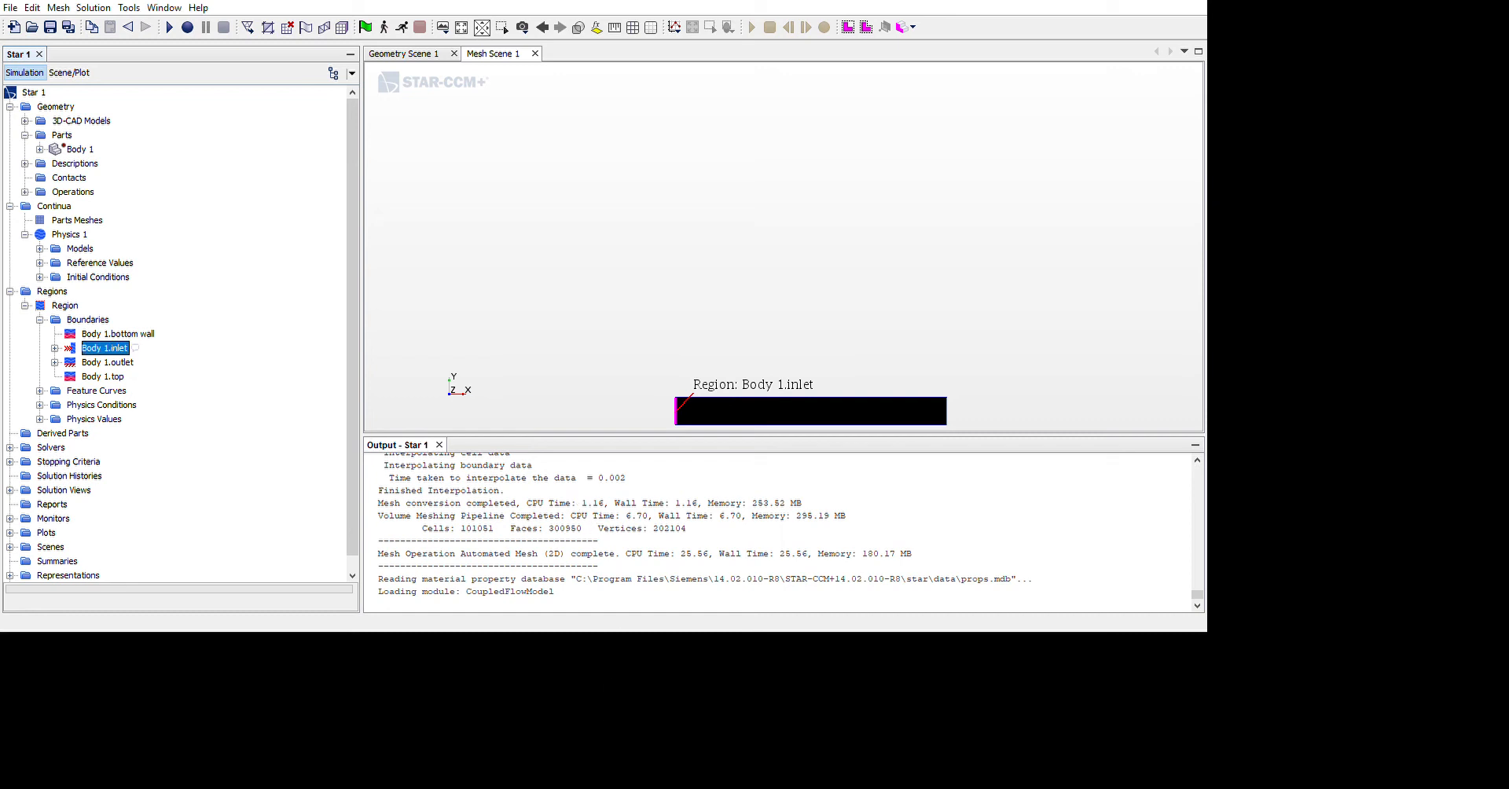
Change the boundary type of the region's outlet to an outlet type and expand its physics conditions and values
left_click(54, 363)
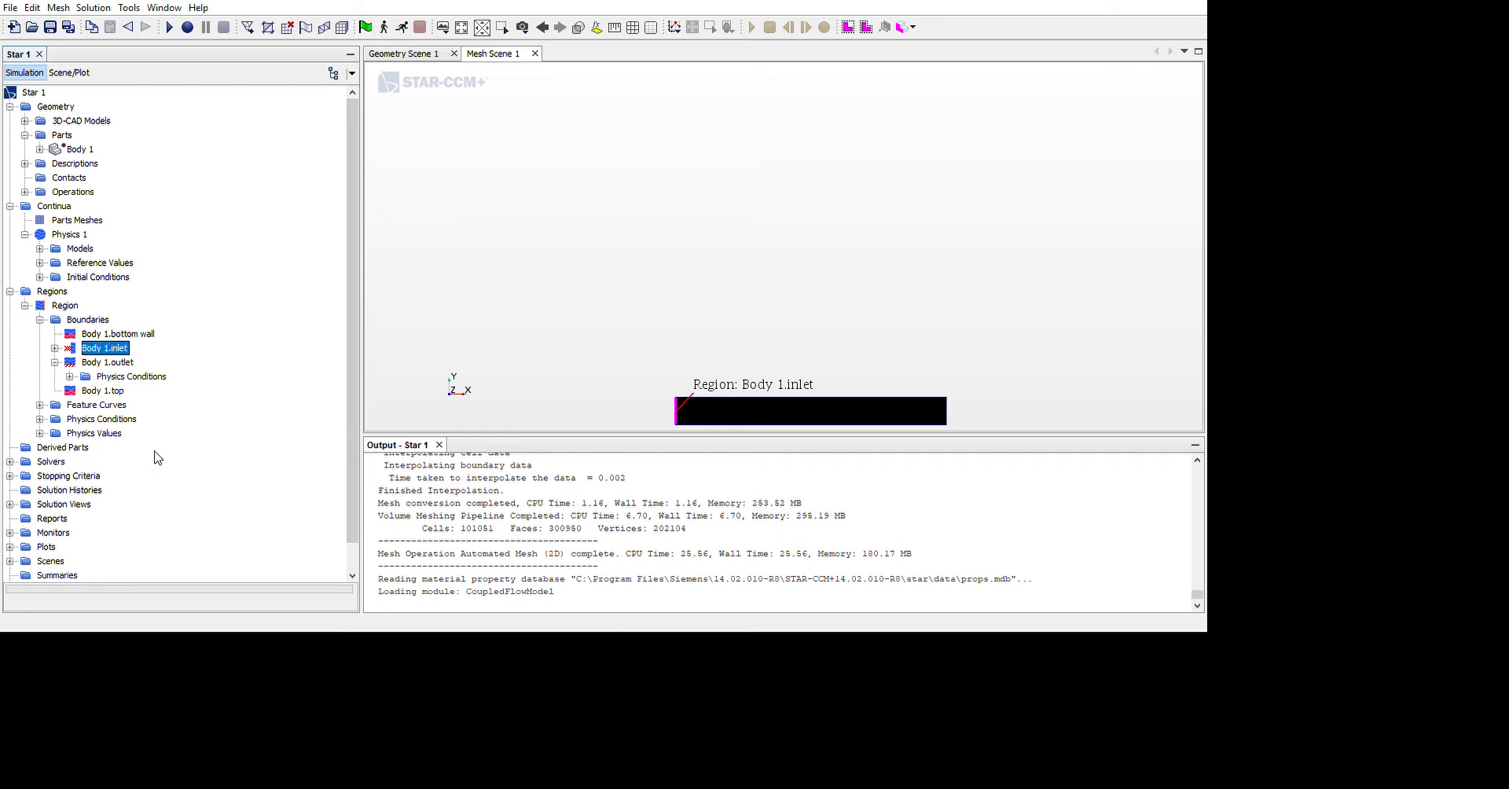
double_click(113, 377)
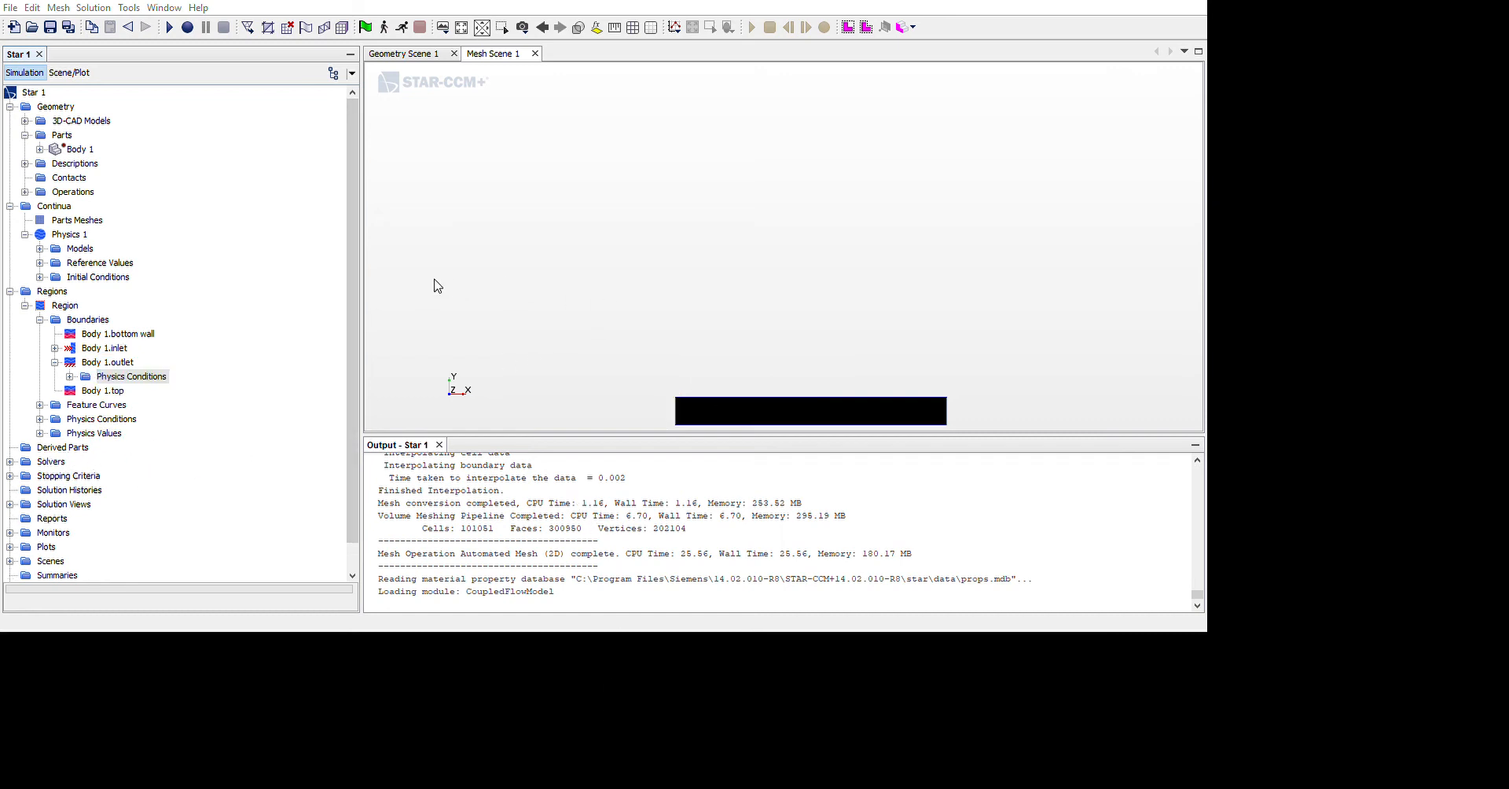
left_click(701, 182)
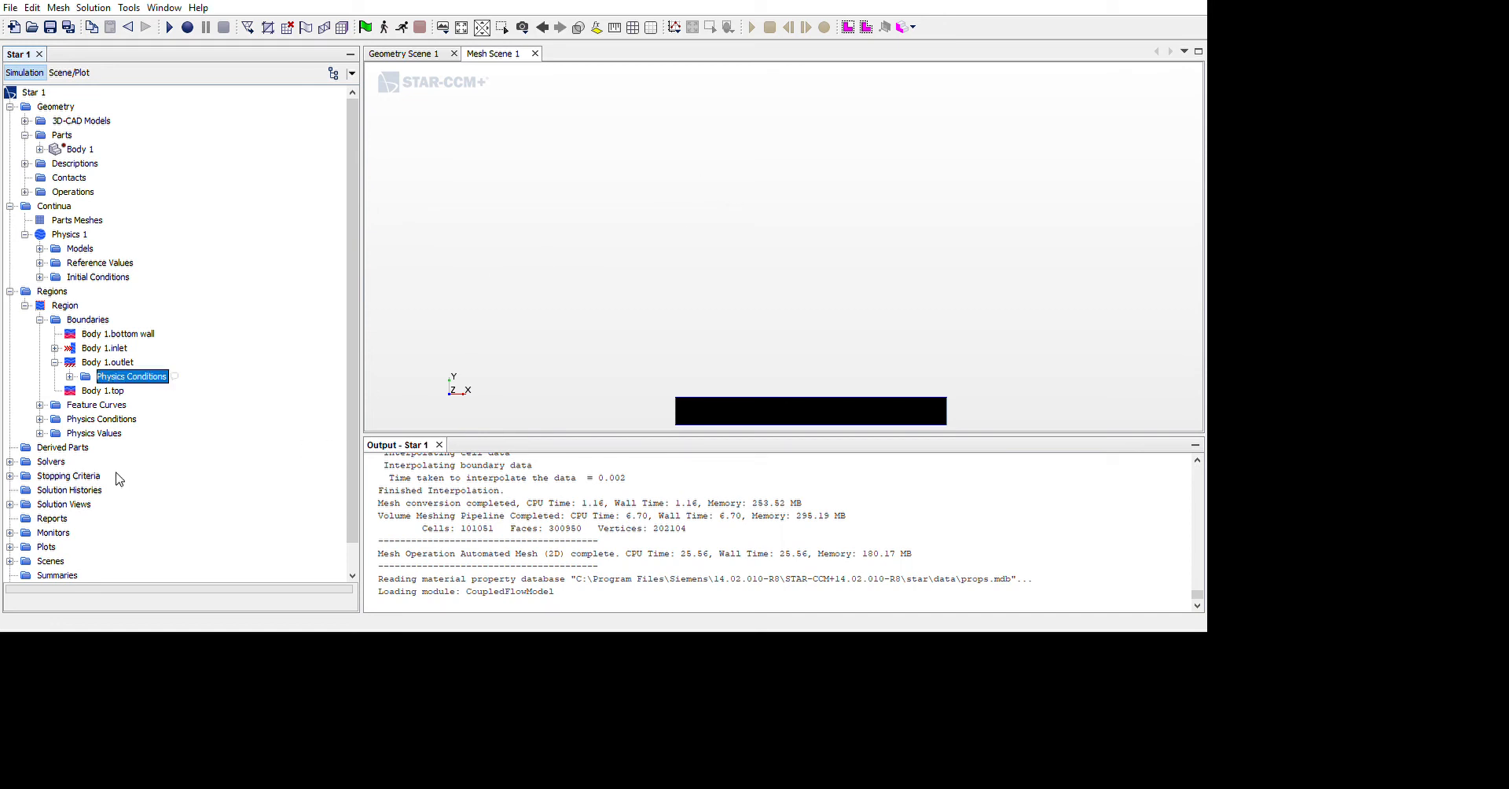
key("Left")
key("Left")
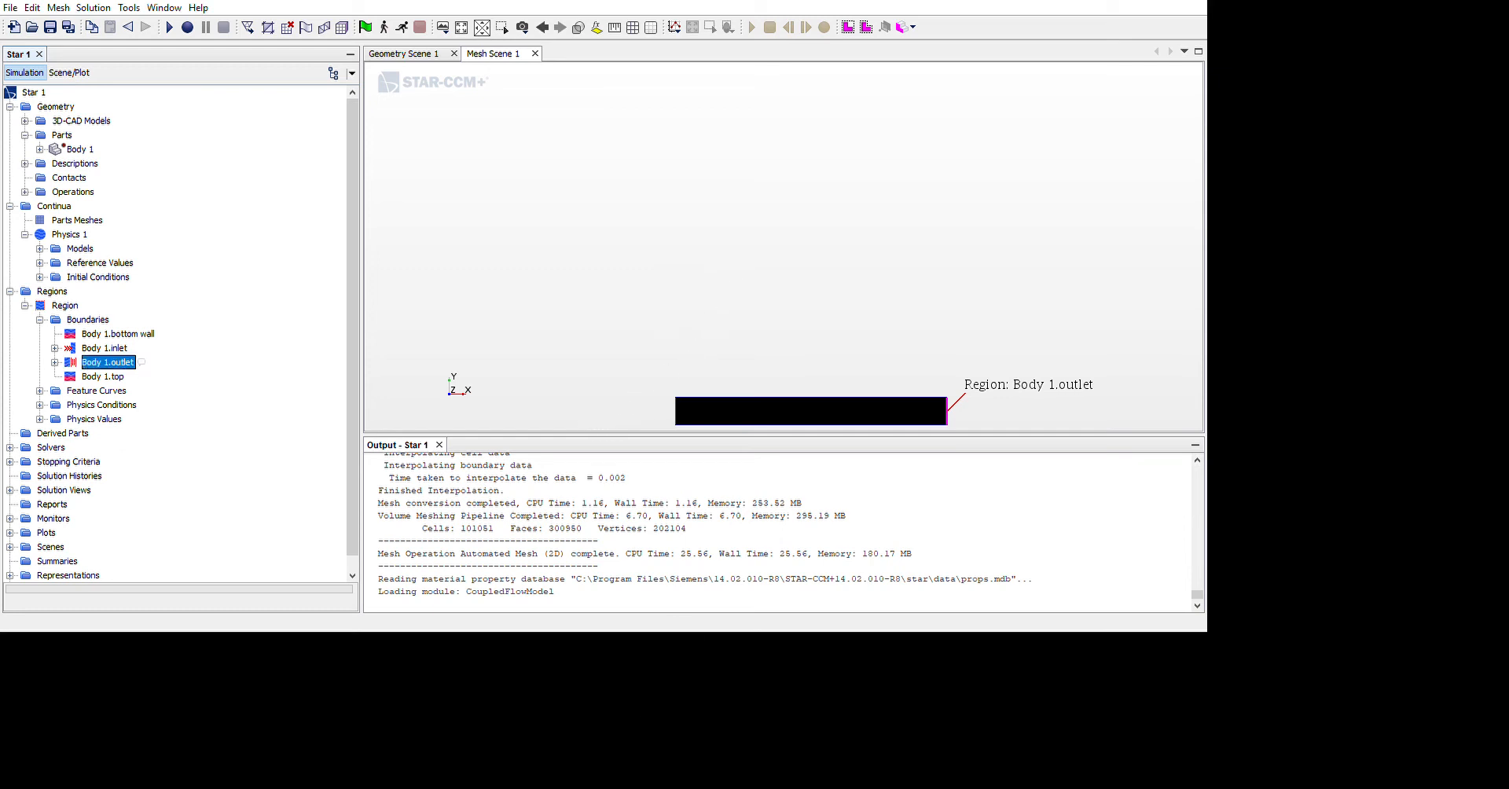
key("Right")
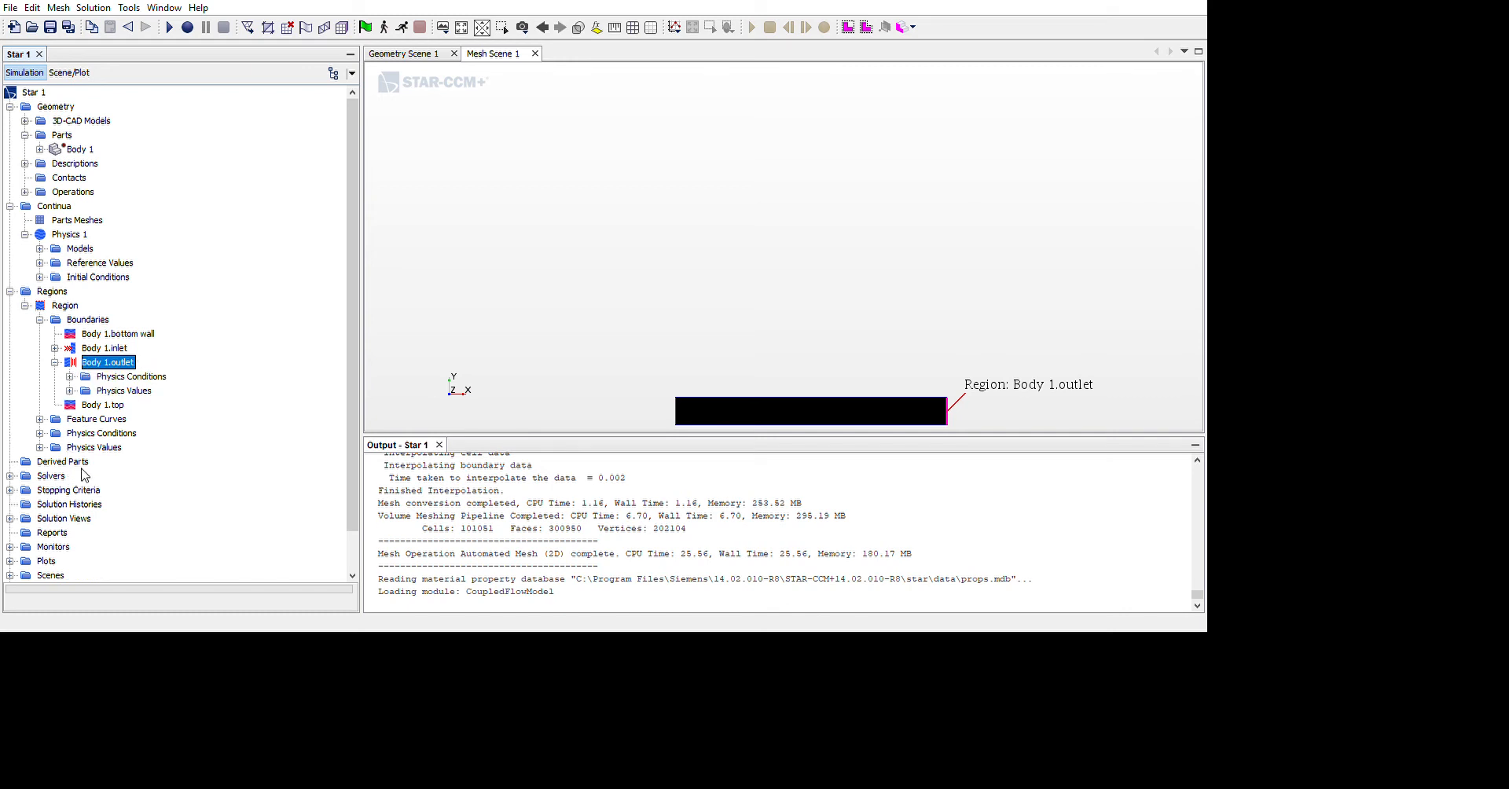
left_click(139, 453)
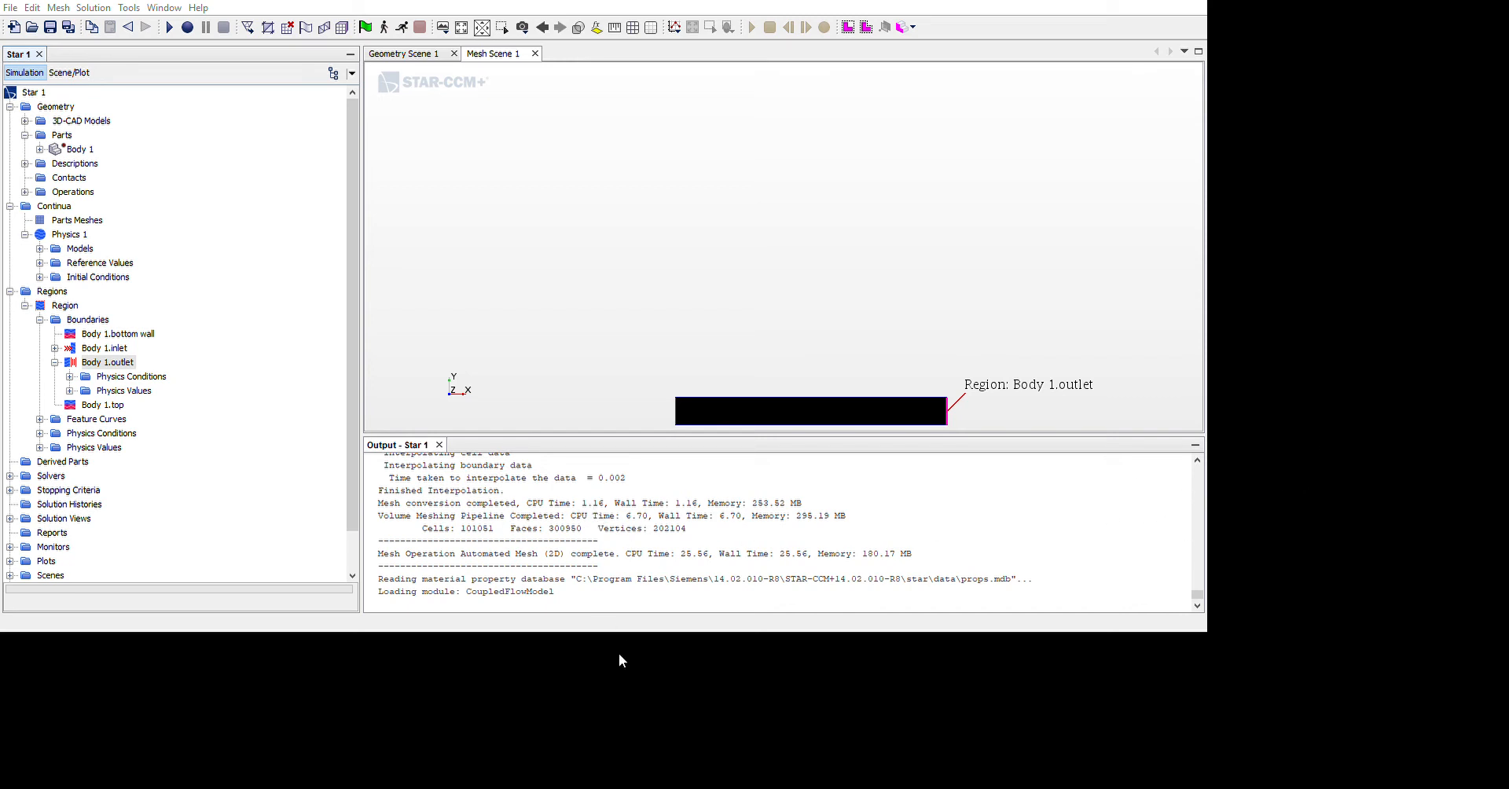
left_click(626, 744)
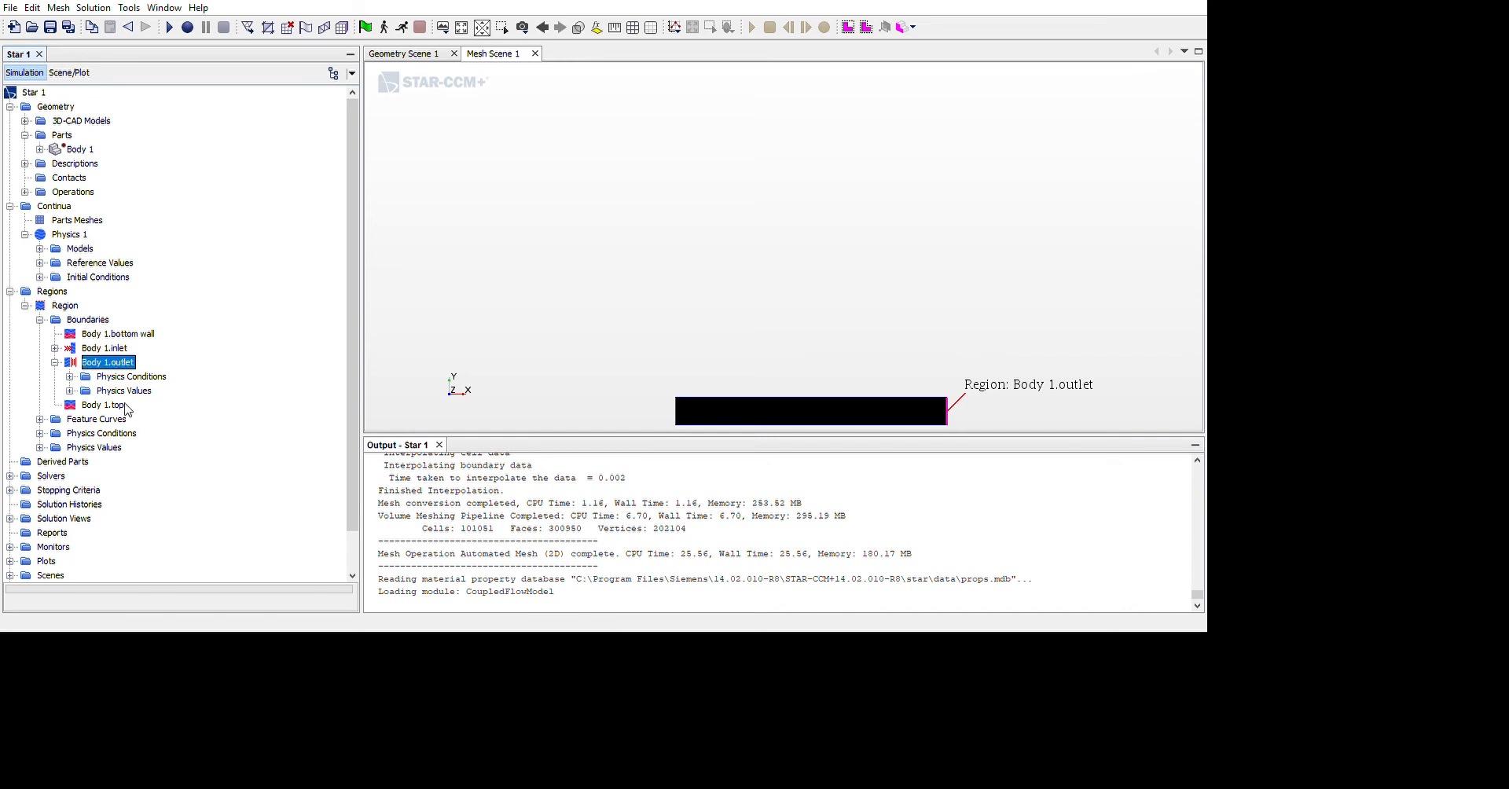
Review the models of the Physics 1 continuum, including the properties of the Liquid model
left_click(39, 320)
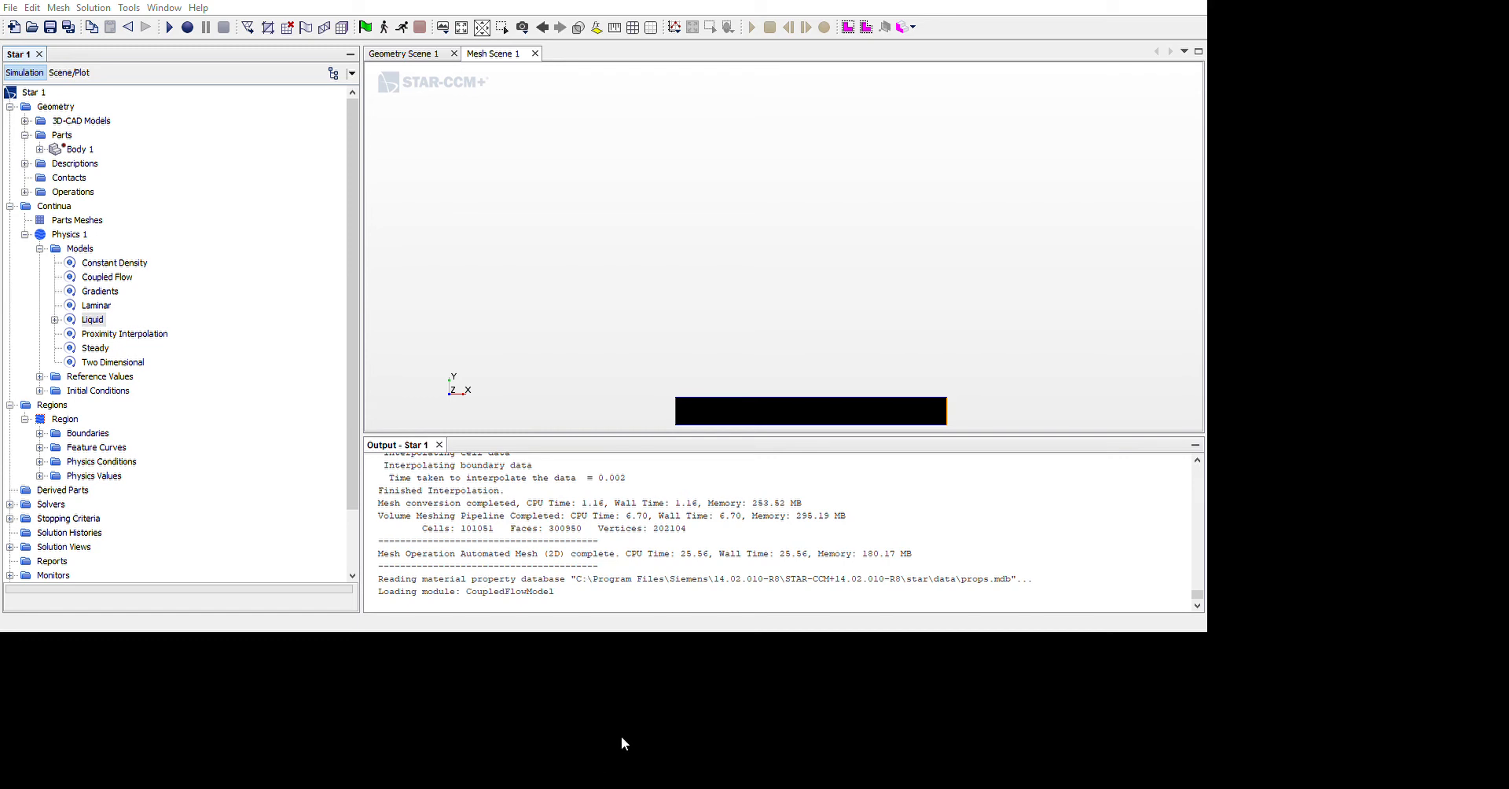
scroll(218, 467, "down", 2)
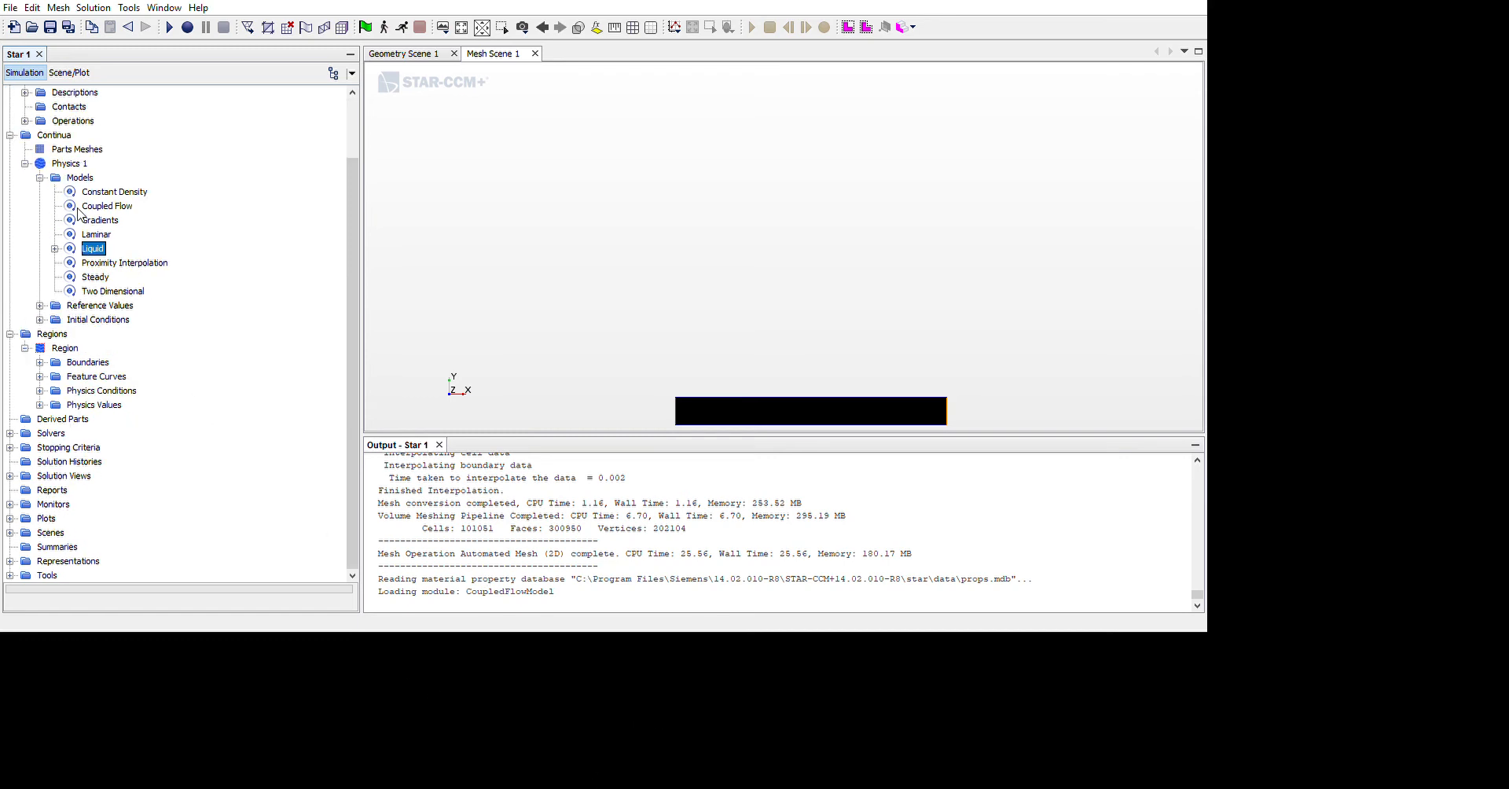
left_click(26, 164)
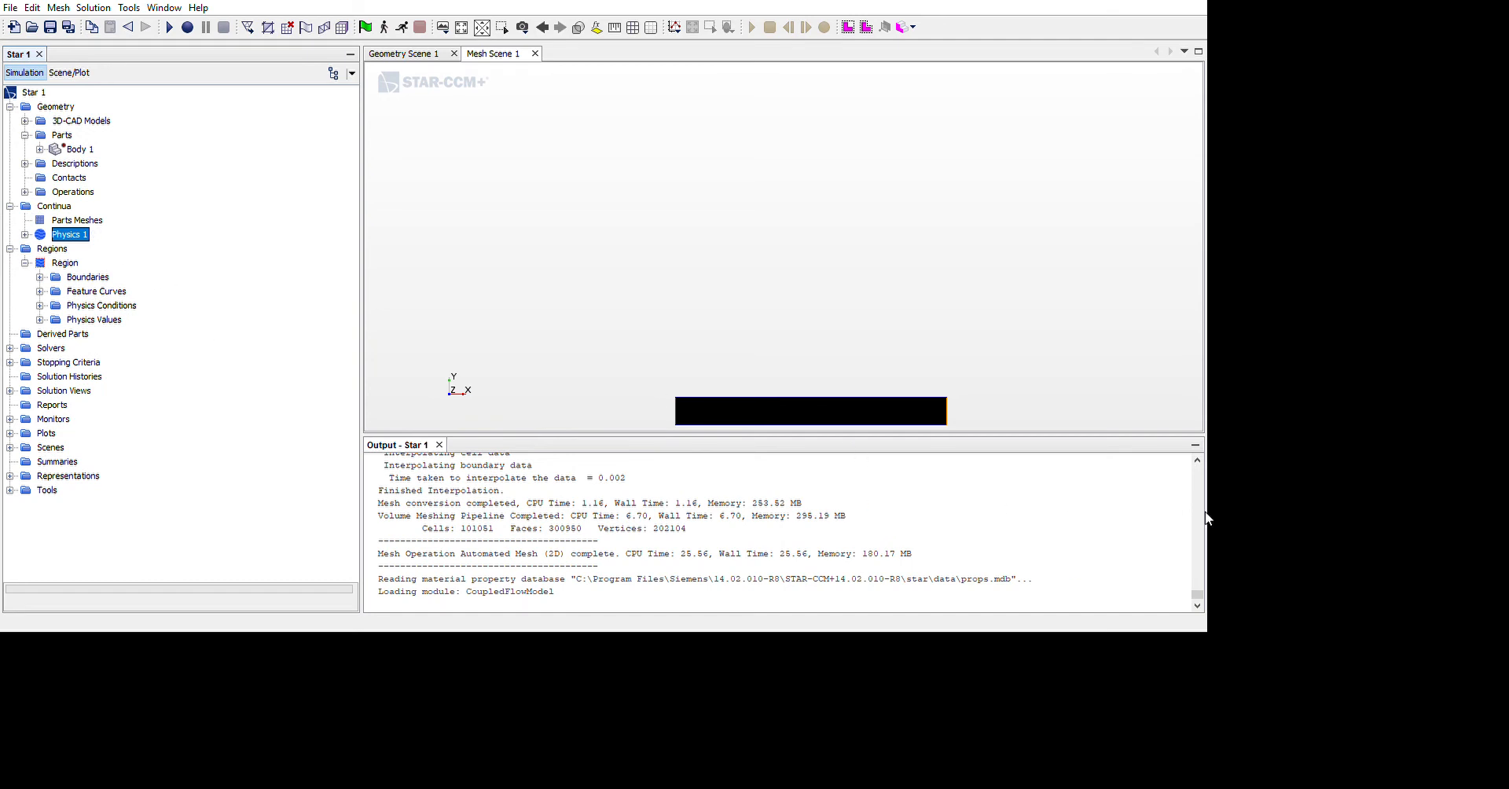
Open the Maximum Steps stopping criterion and edit its settings
left_click(10, 313)
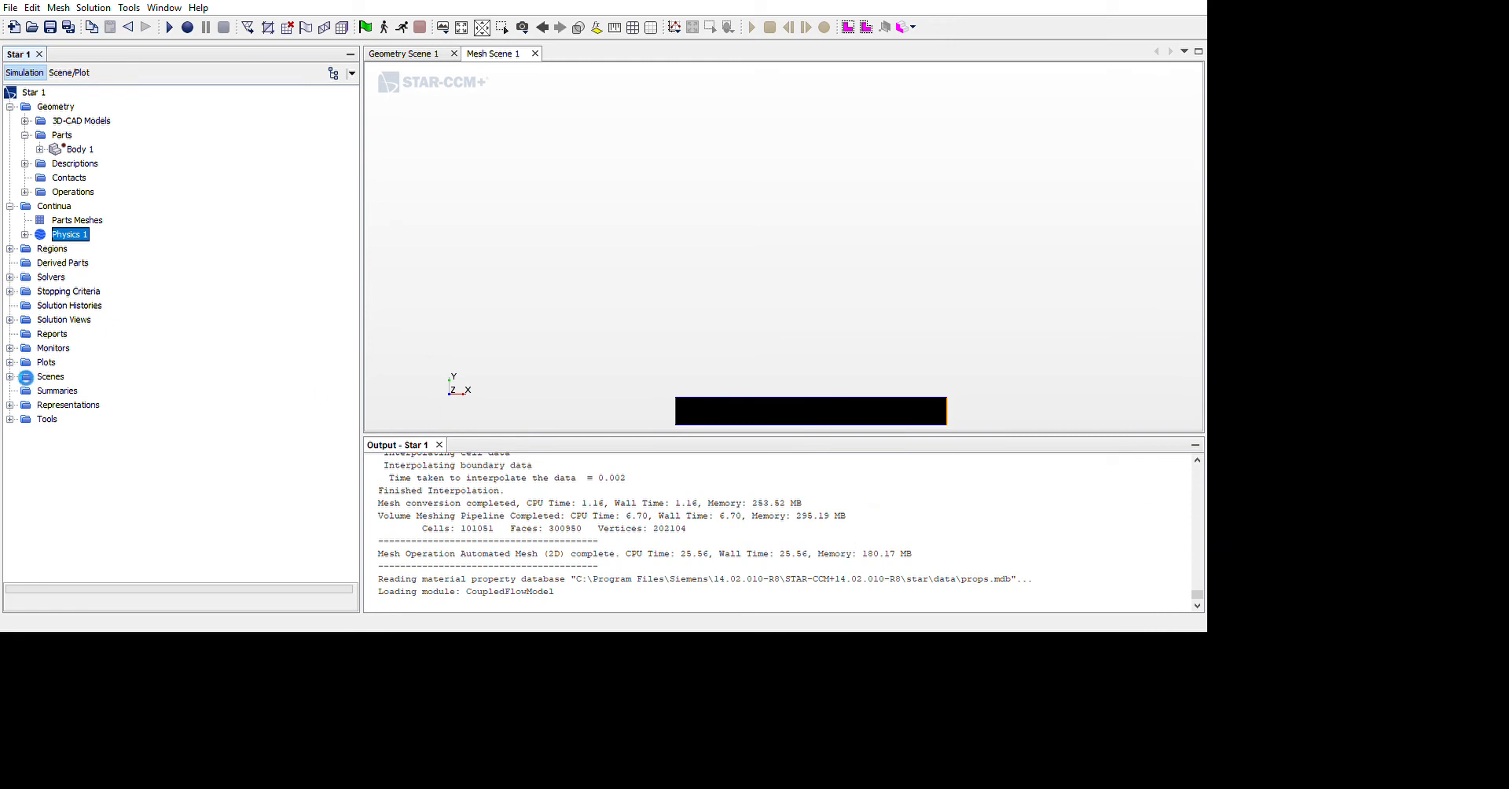
double_click(93, 304)
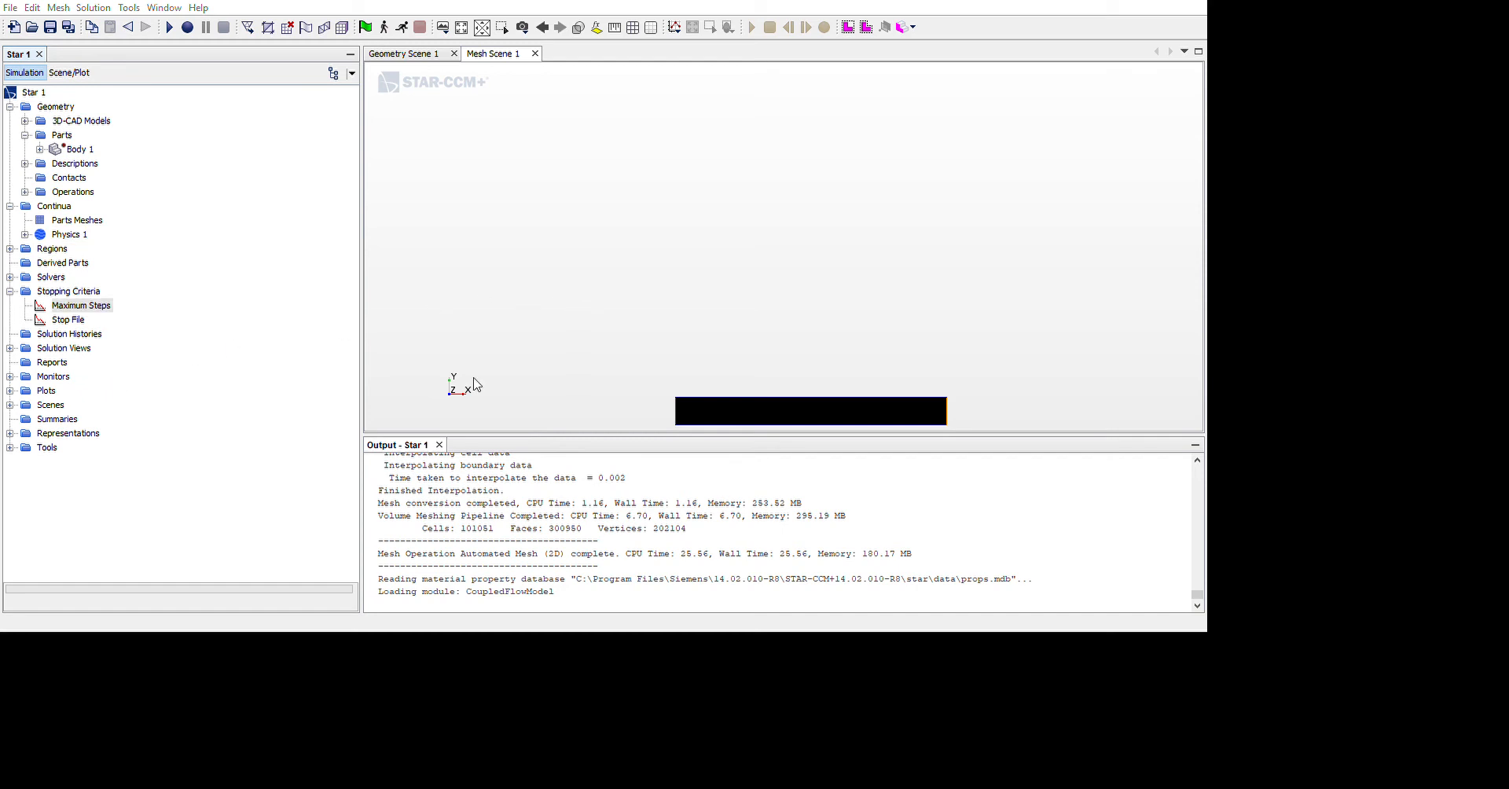
left_click(624, 749)
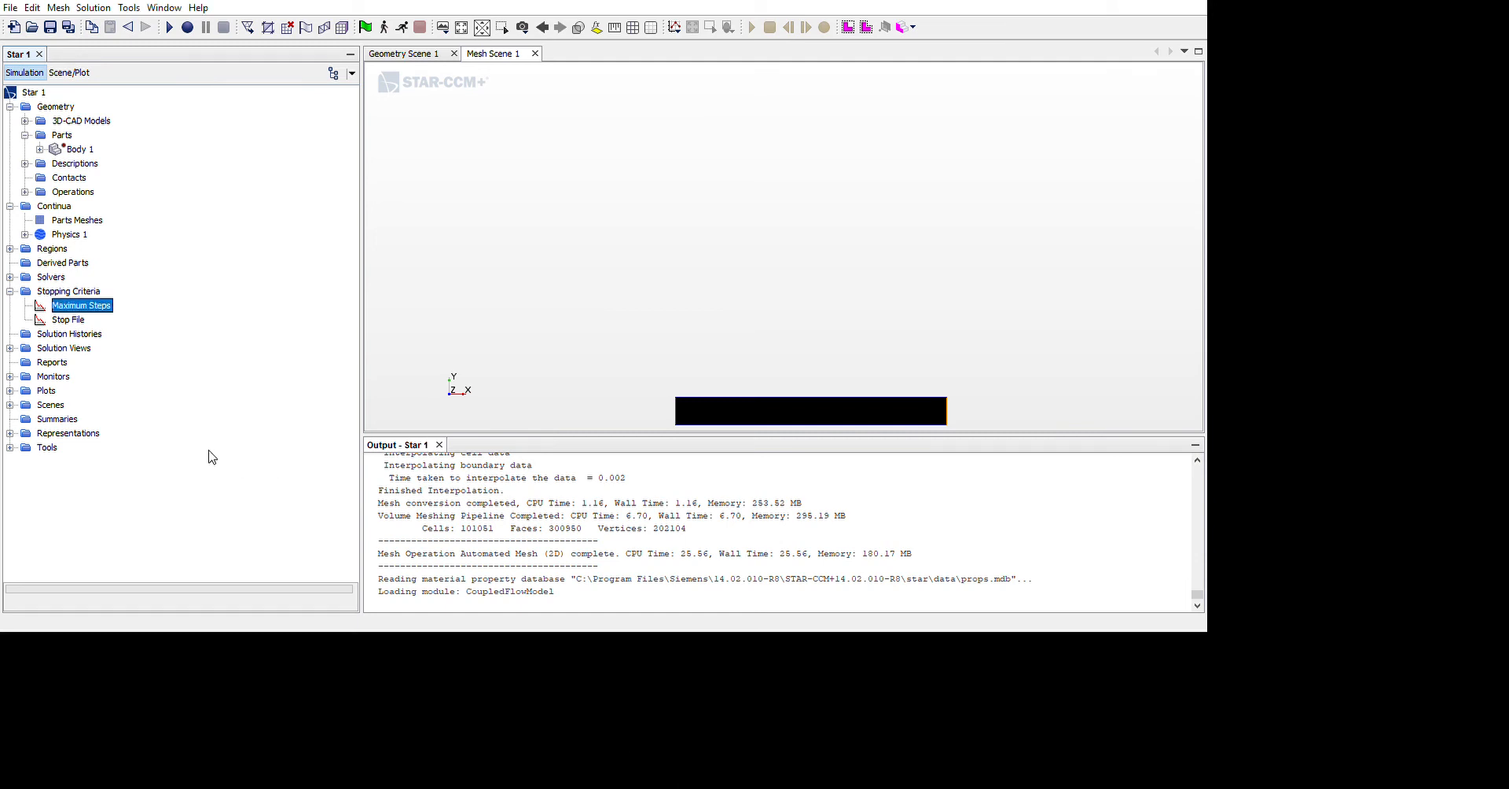
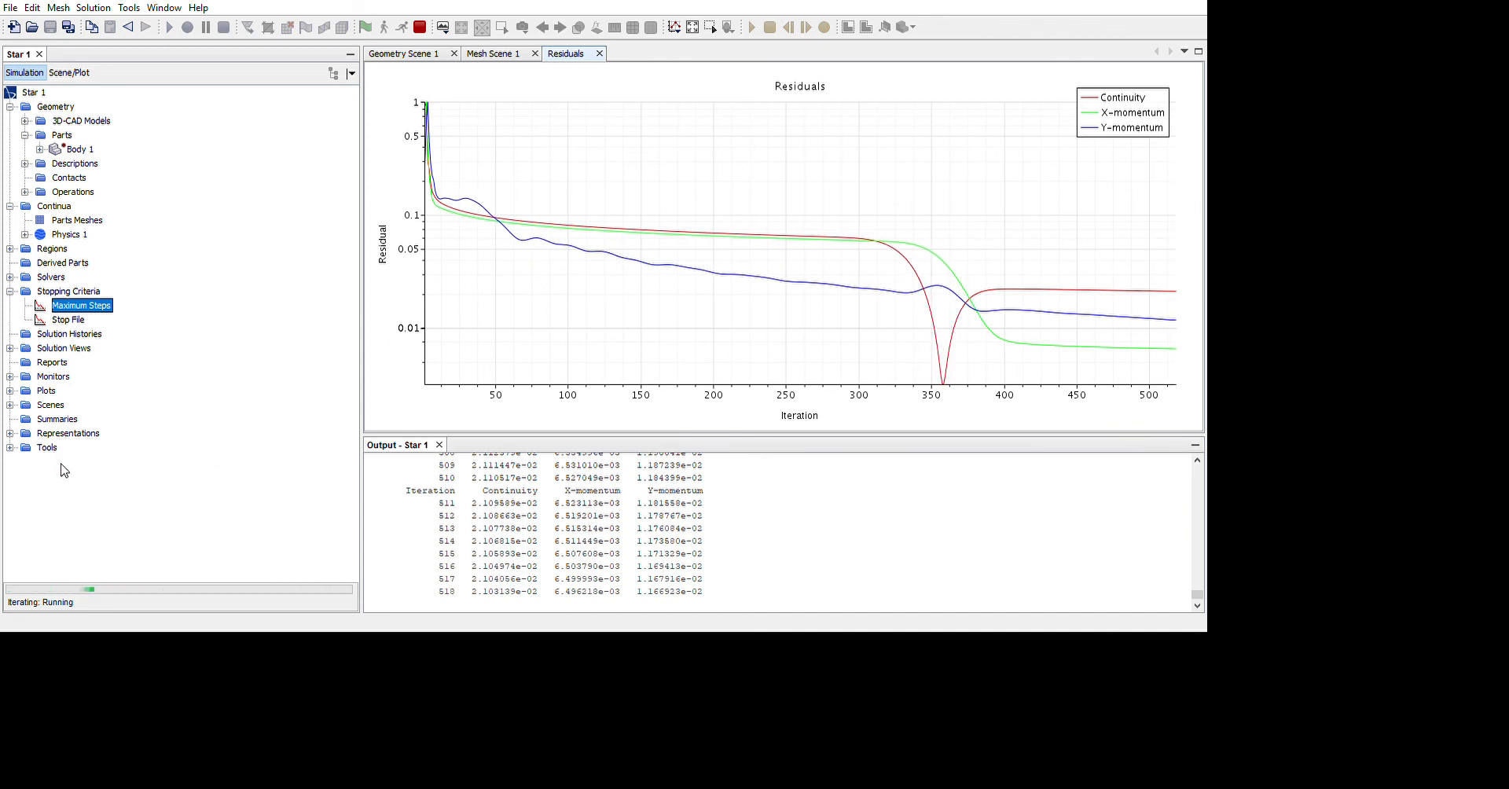
Create a scalar scene showing velocity magnitude in the channel and a vector scene showing velocity
left_click(53, 507)
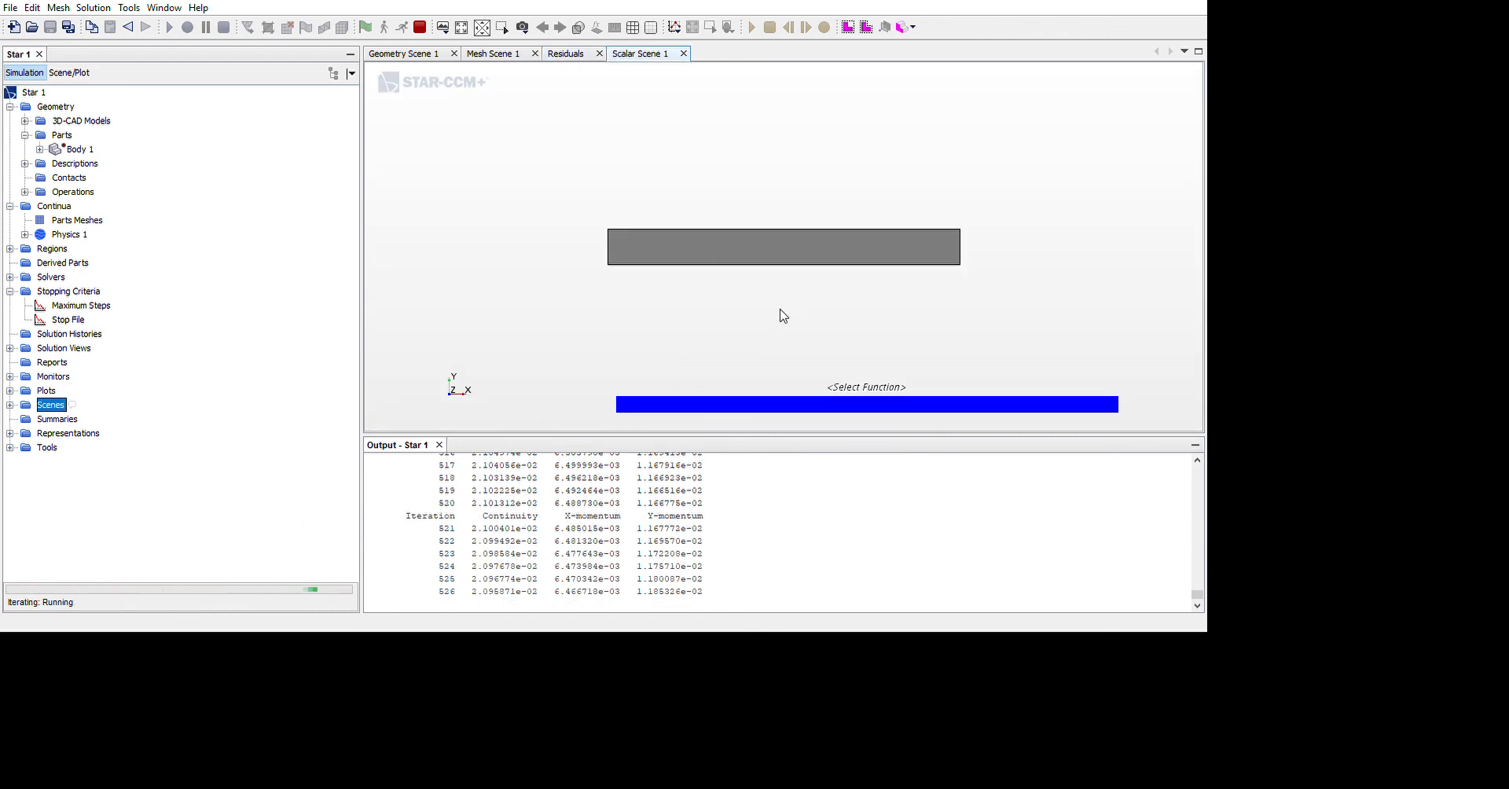
left_click(1066, 514)
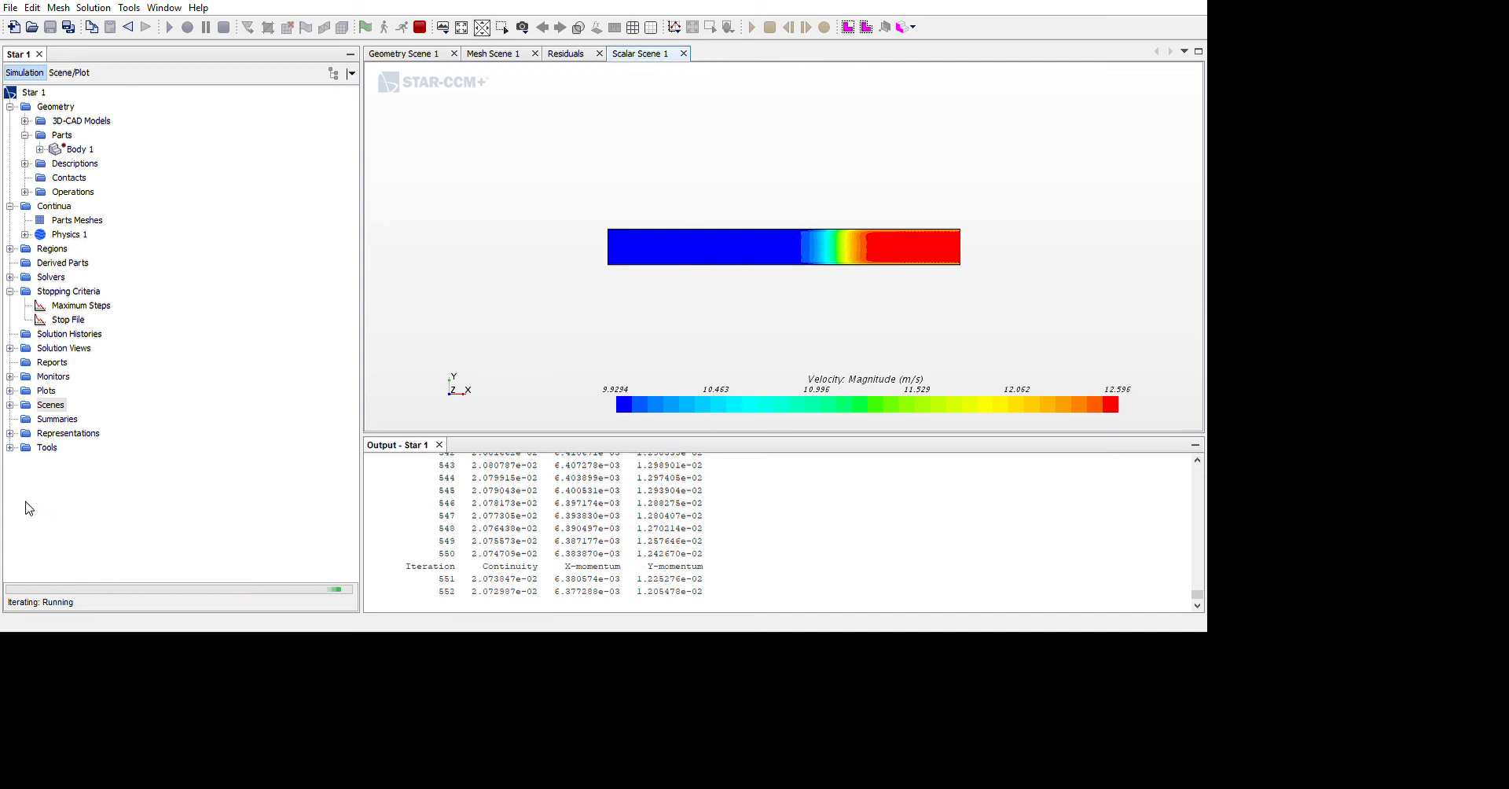
left_click(67, 510)
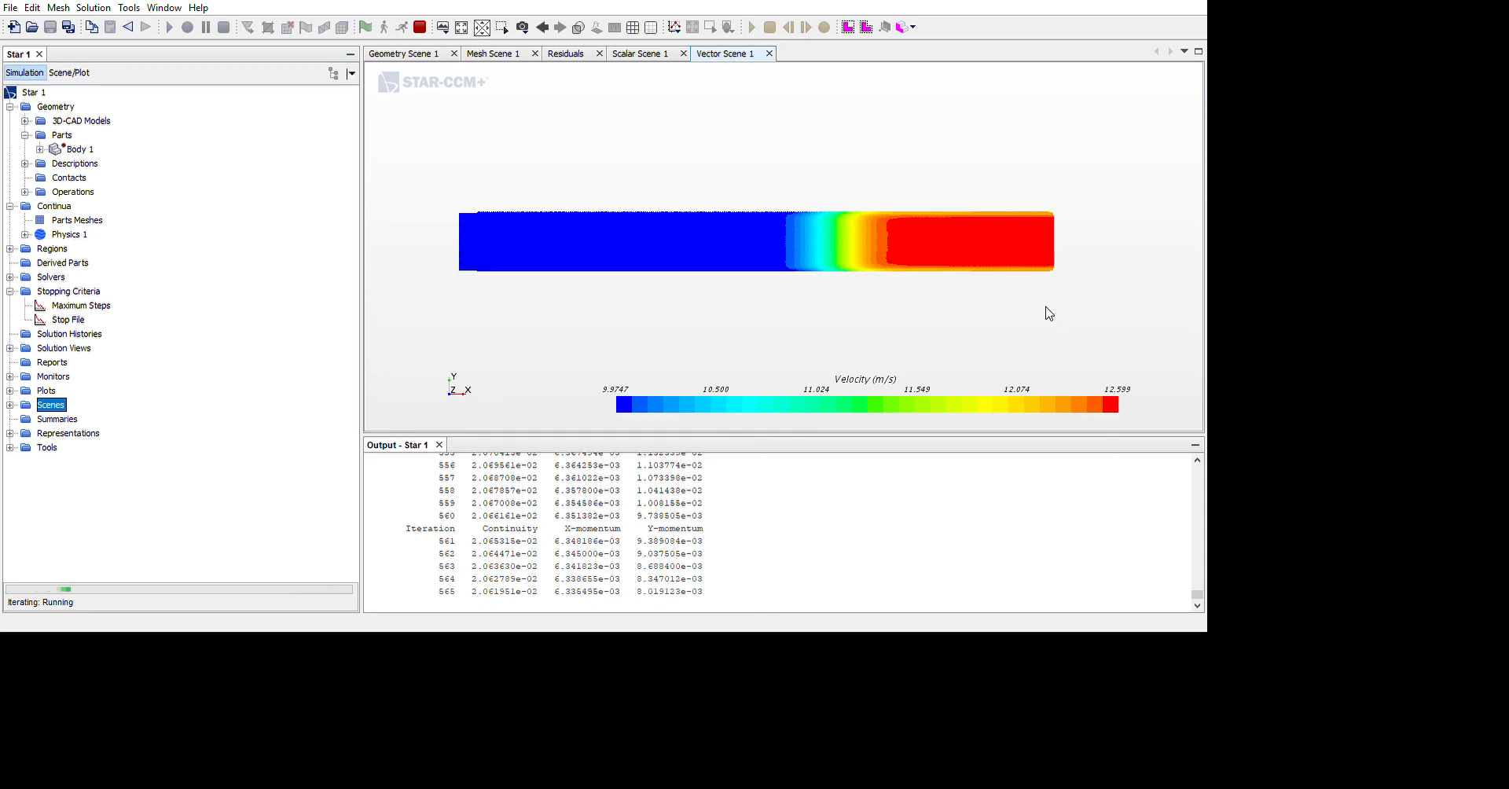
Examine the velocity vectors up close across the transition zone of the channel in the vector scene
scroll(1099, 311, "up", 3)
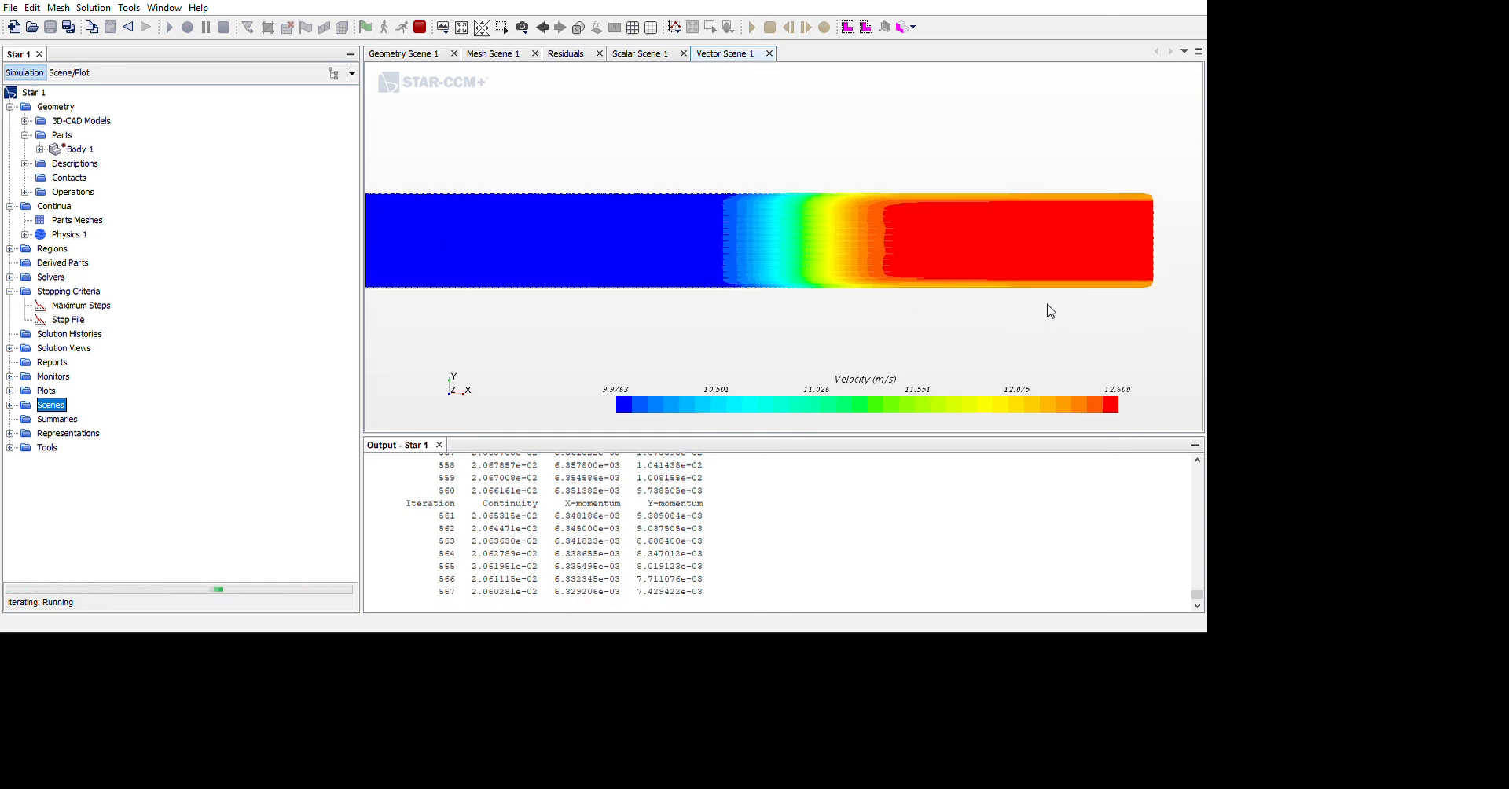
scroll(1050, 311, "up", 2)
scroll(1011, 305, "up", 3)
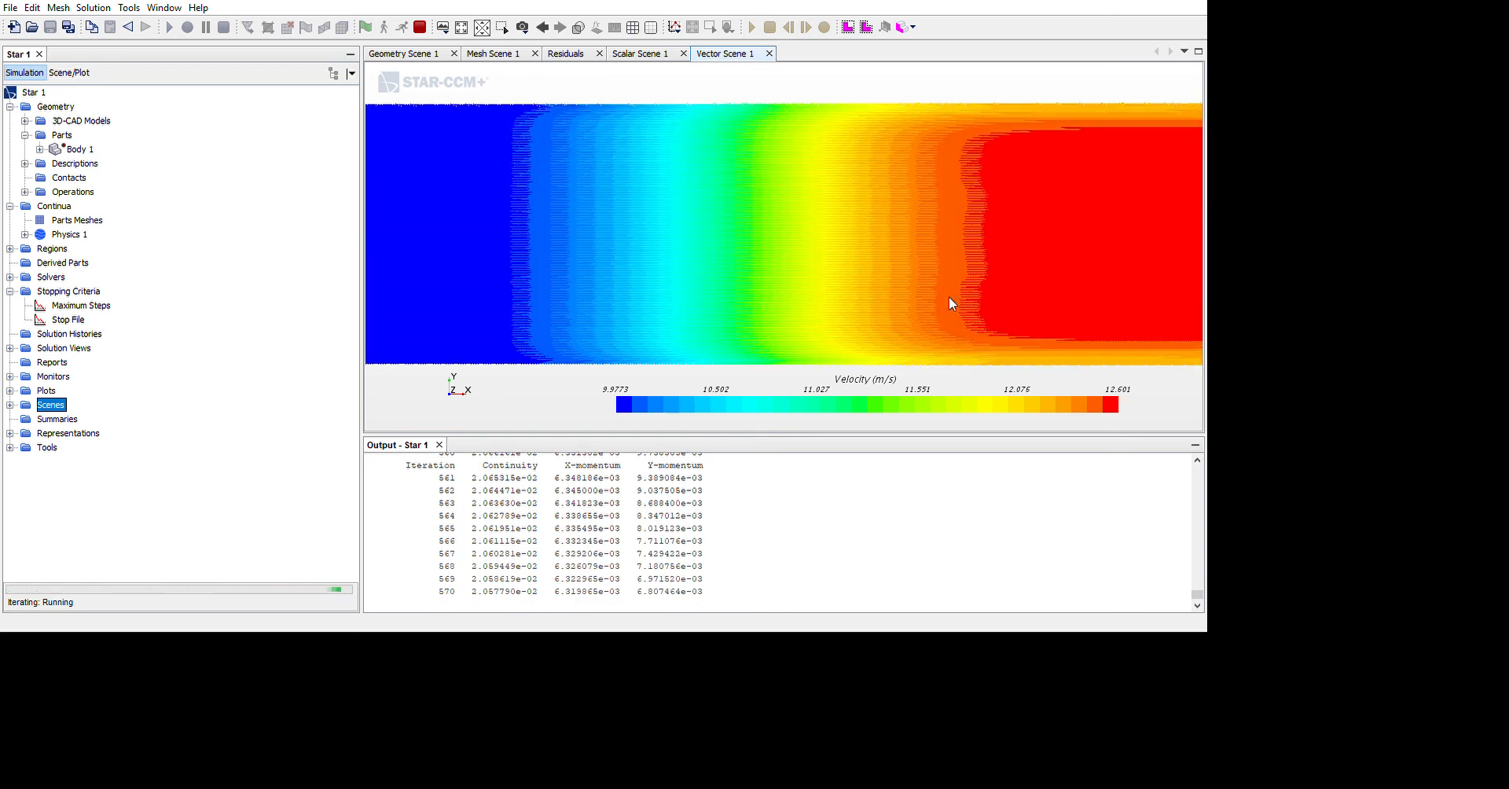
scroll(939, 275, "up", 2)
scroll(921, 256, "up", 3)
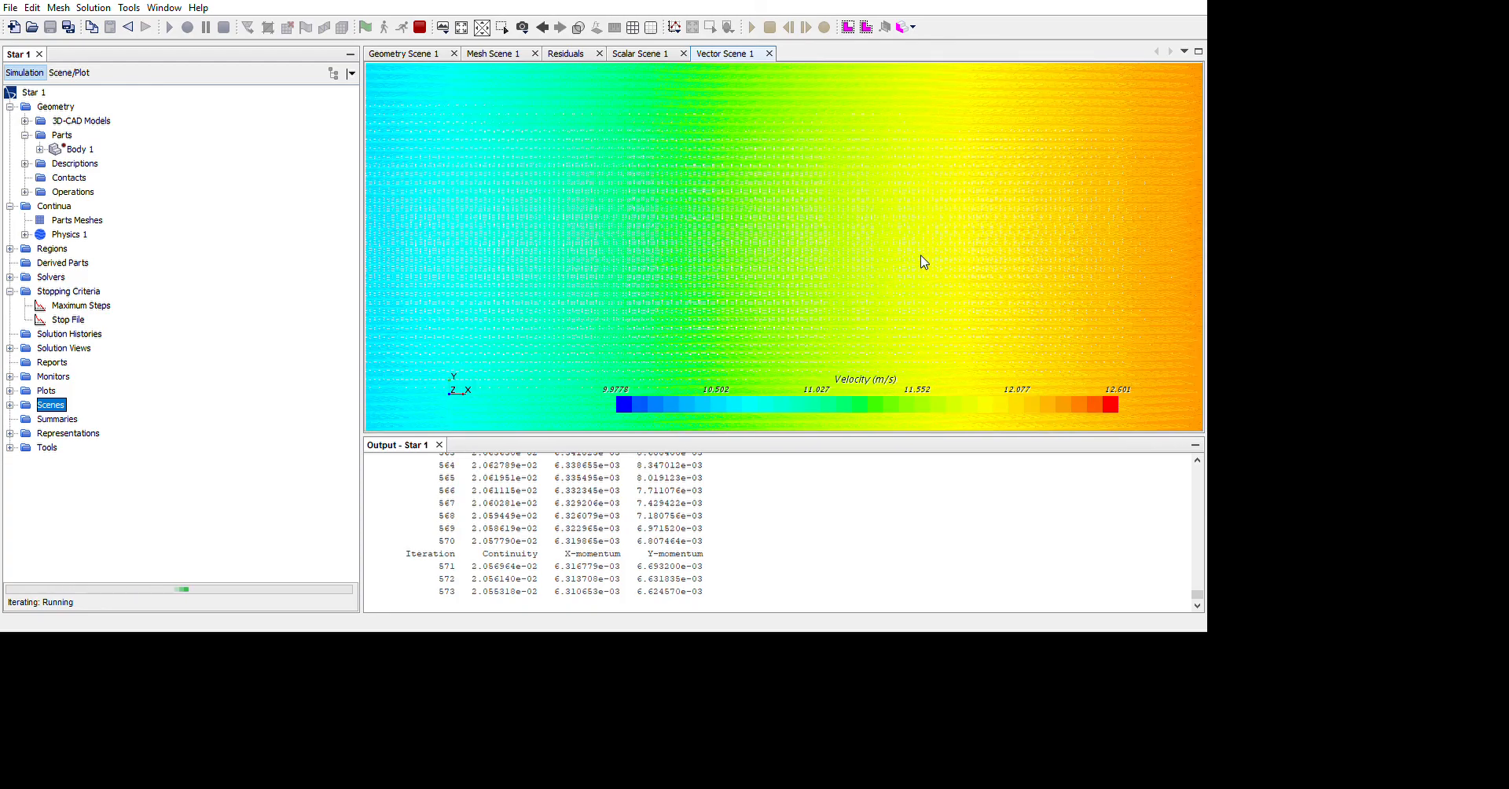
scroll(923, 266, "up", 2)
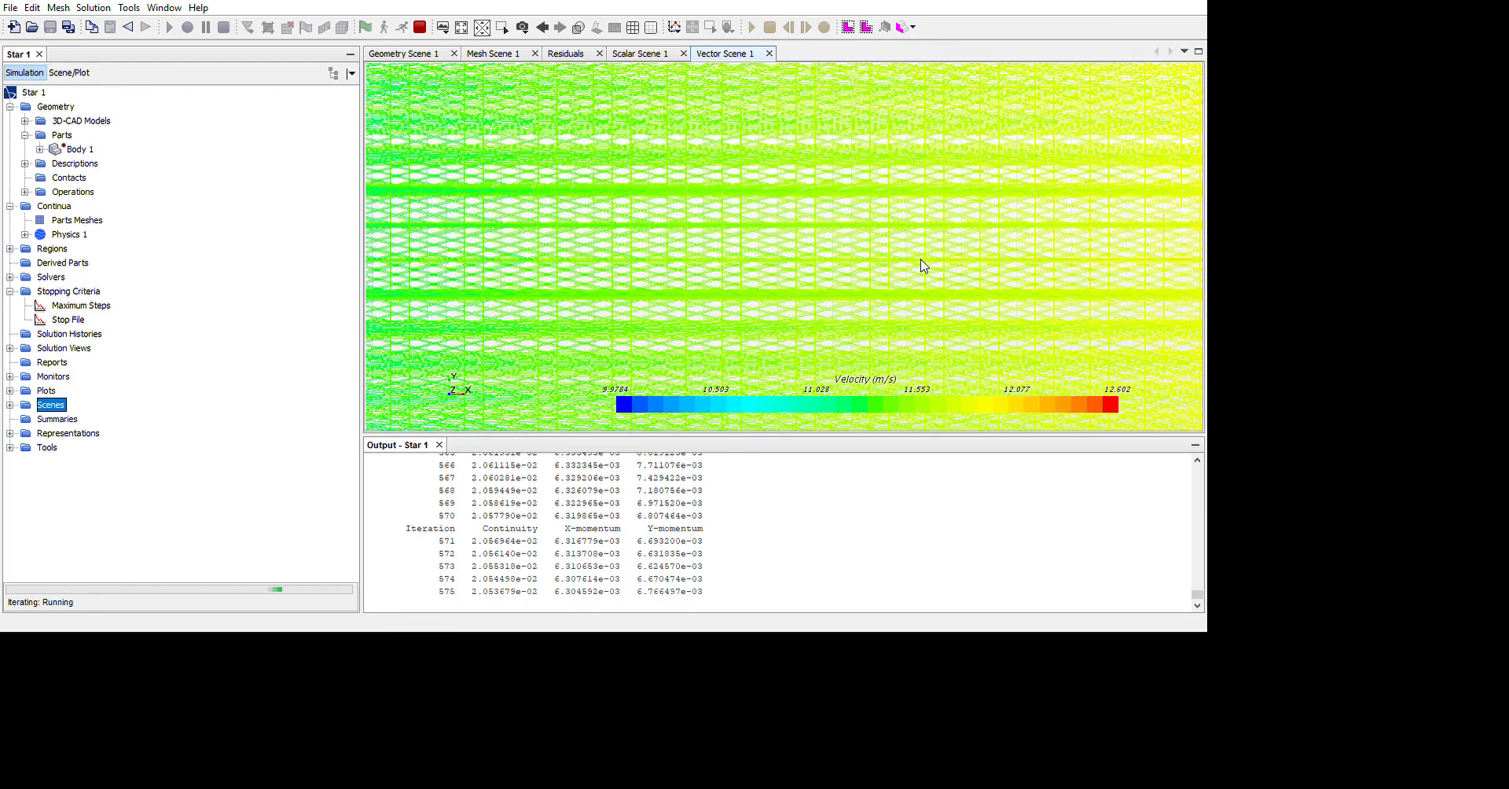
scroll(923, 266, "up", 3)
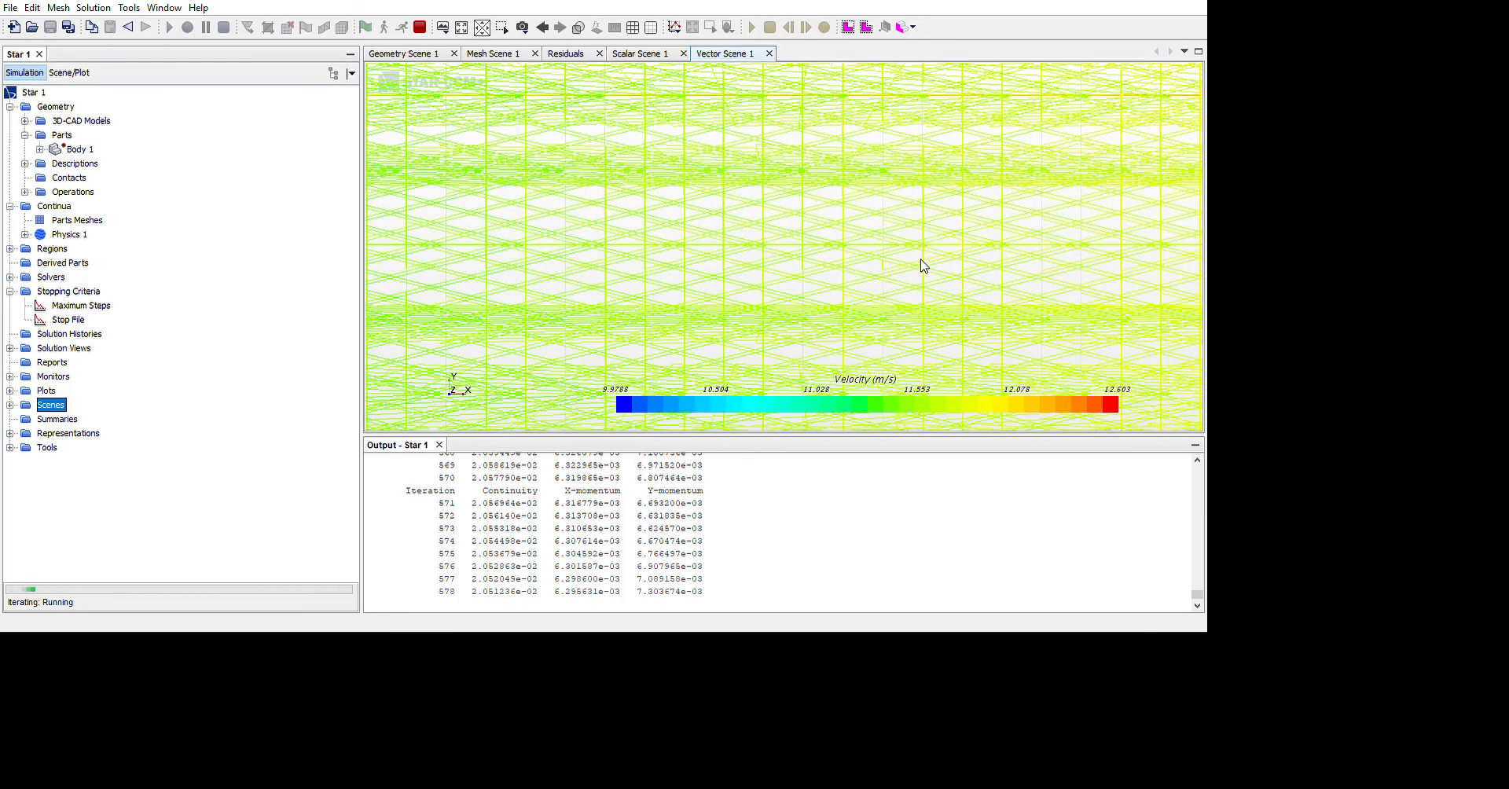
scroll(923, 266, "down", 4)
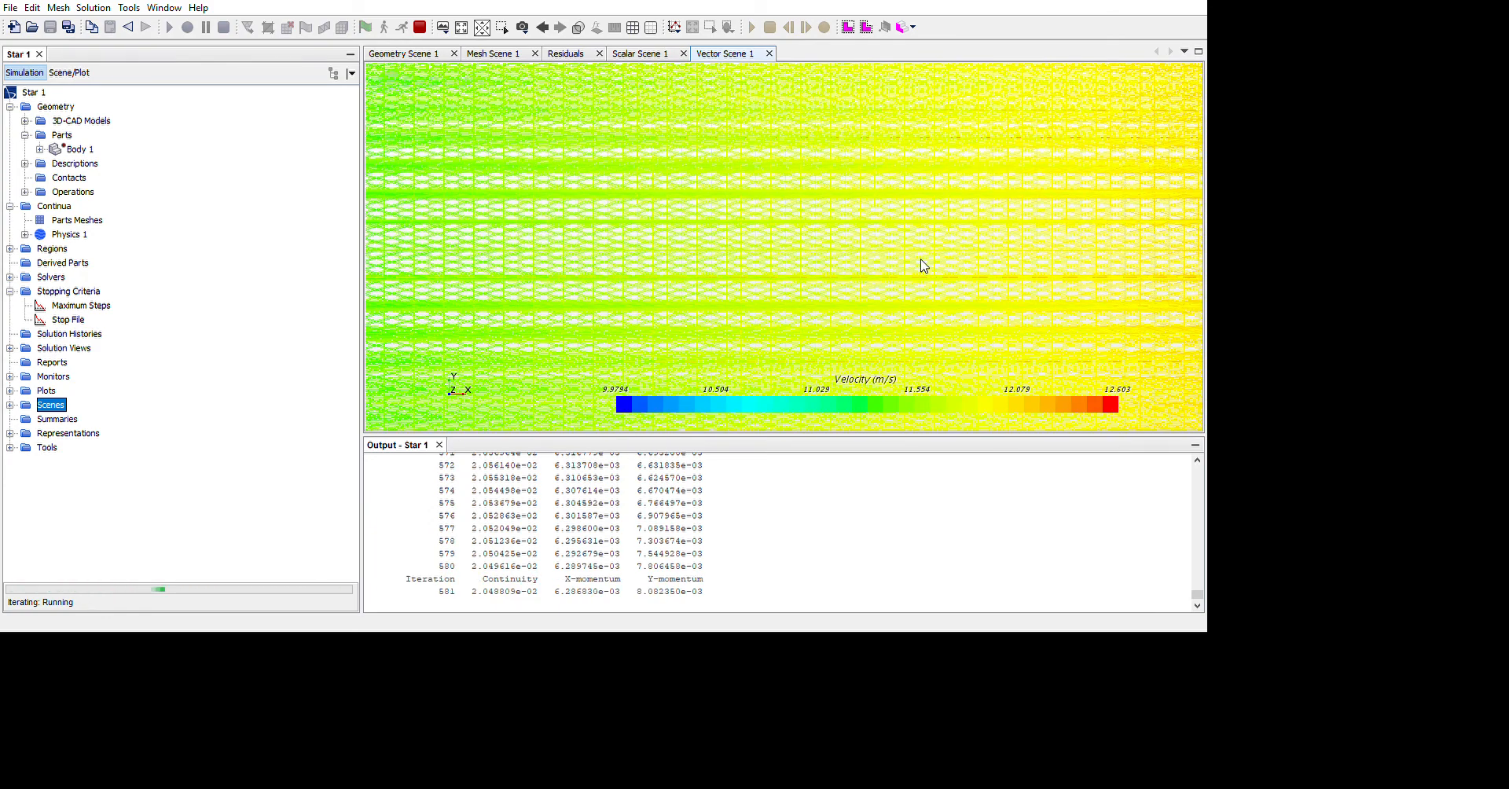
scroll(921, 259, "down", 2)
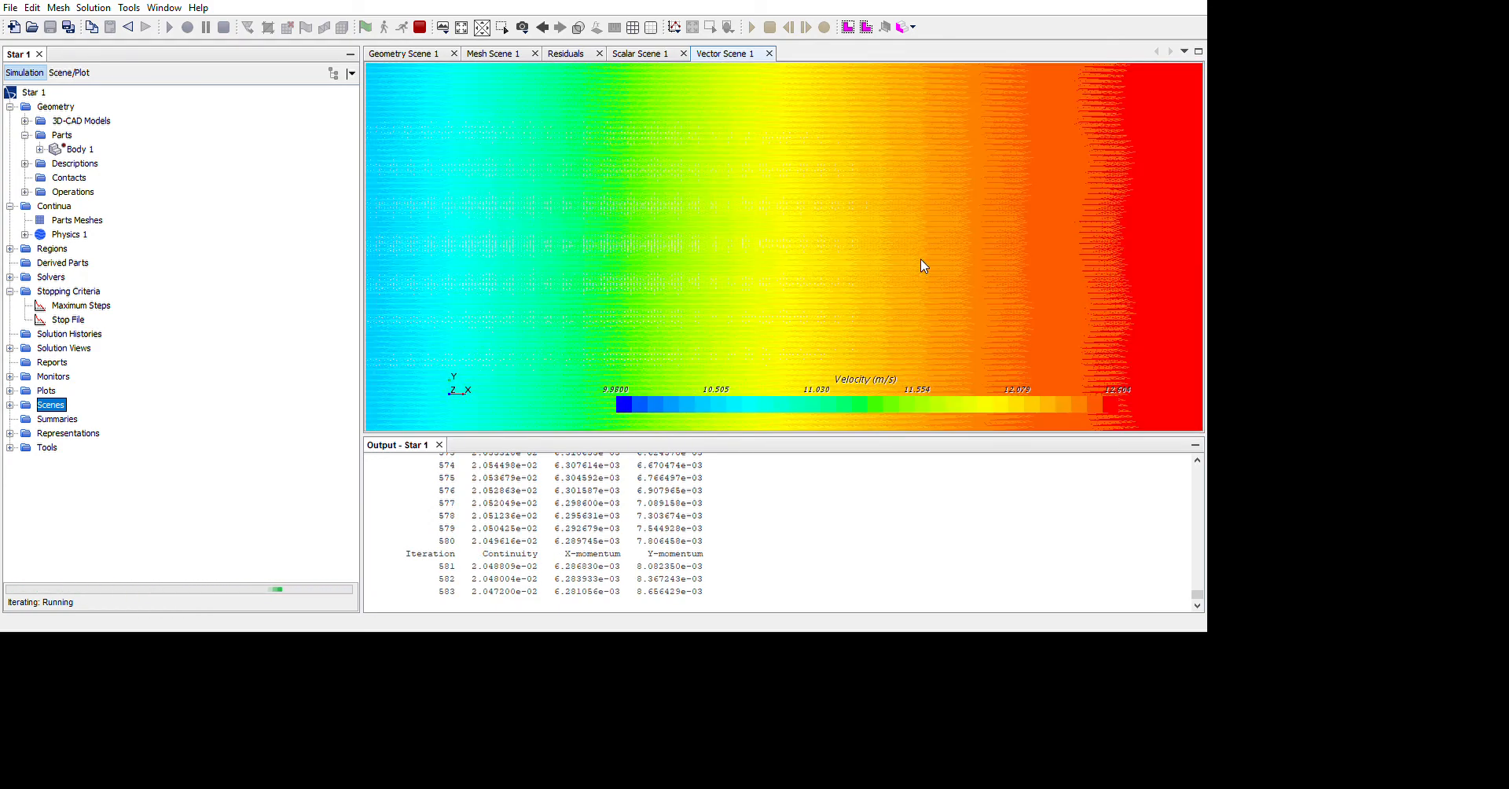
scroll(921, 259, "down", 3)
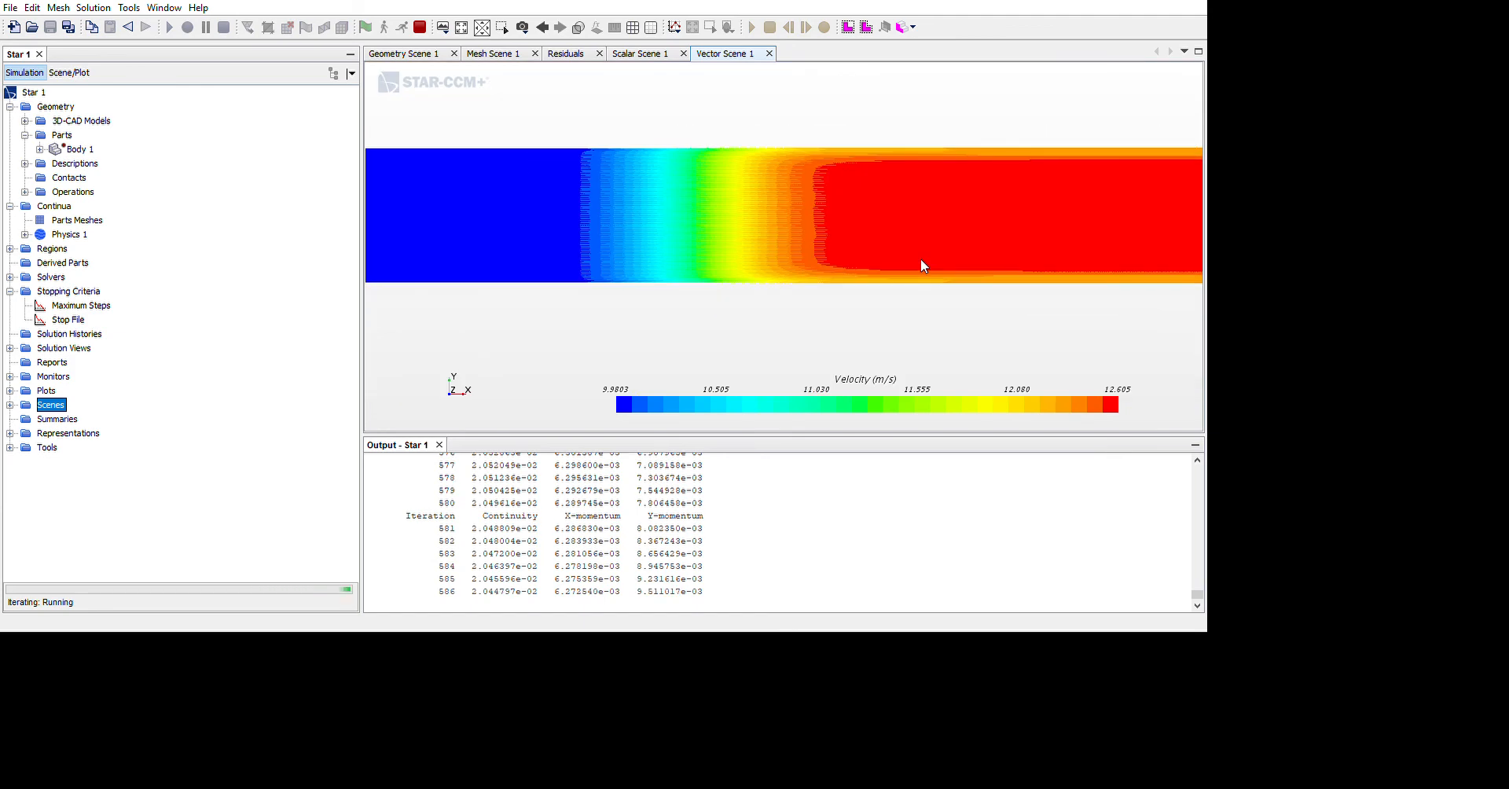
scroll(692, 337, "down", 1)
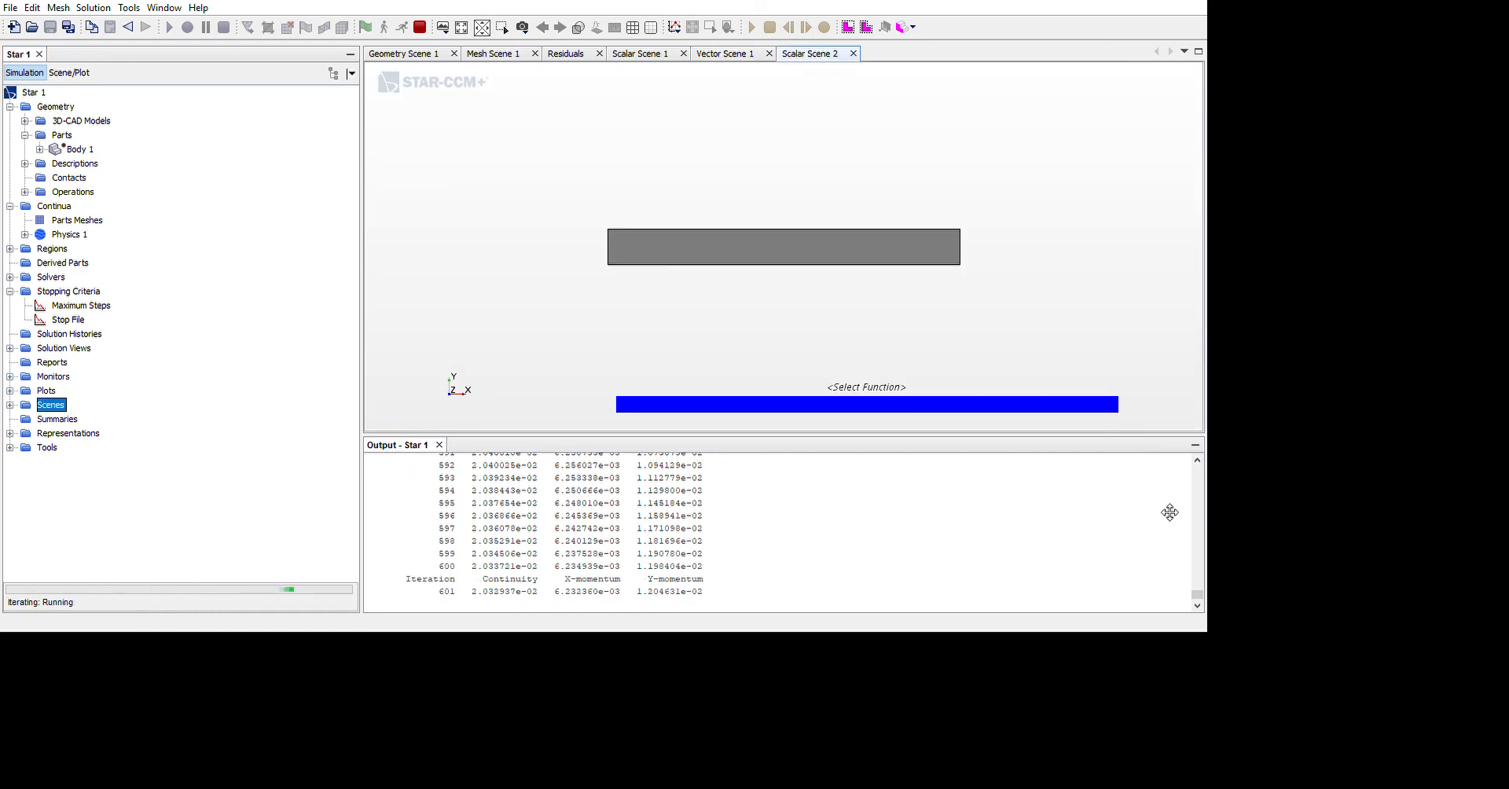
Create a second scalar scene of the channel and display Pressure in it
right_click(1140, 513)
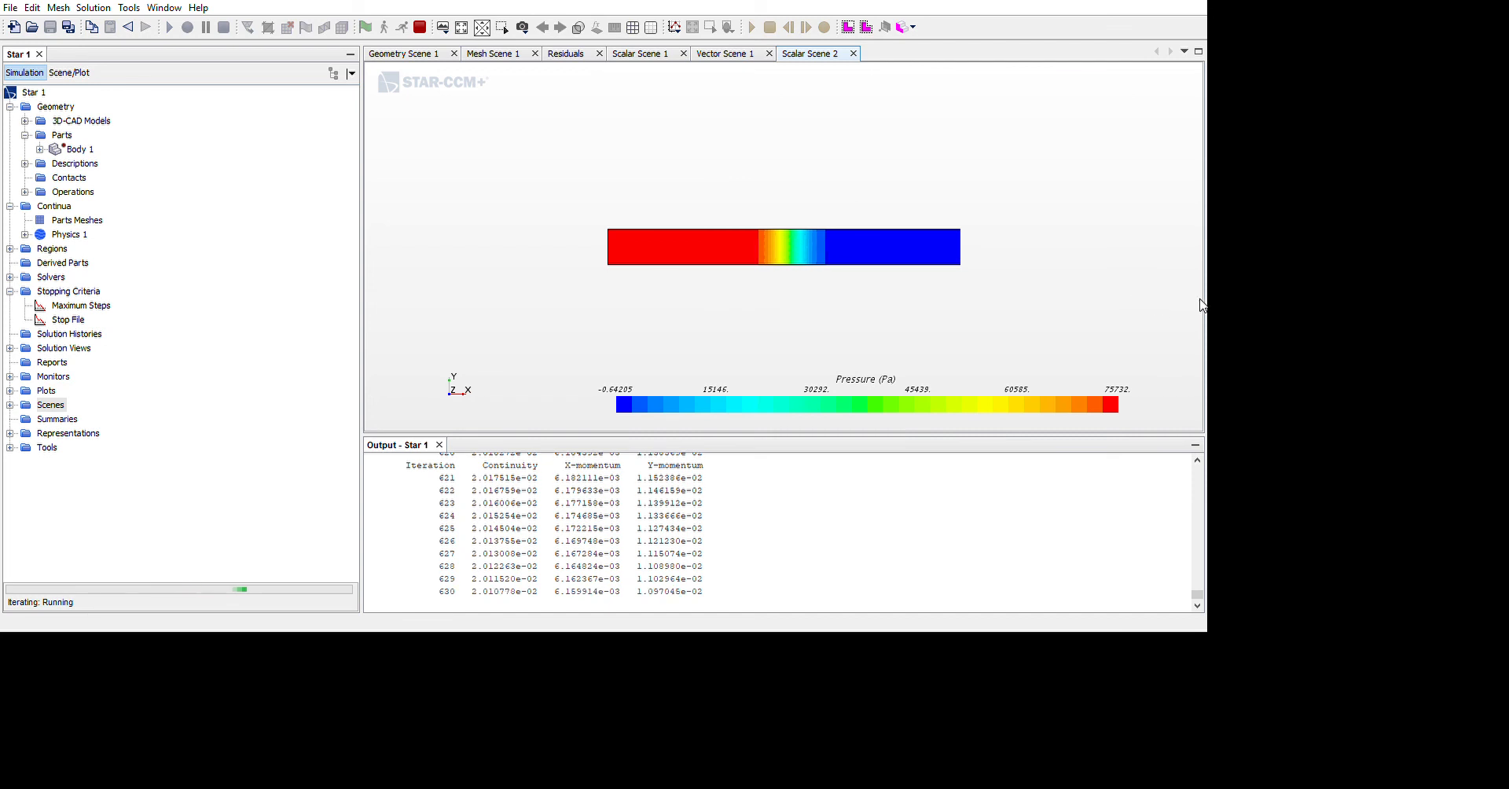
scroll(1001, 320, "up", 5)
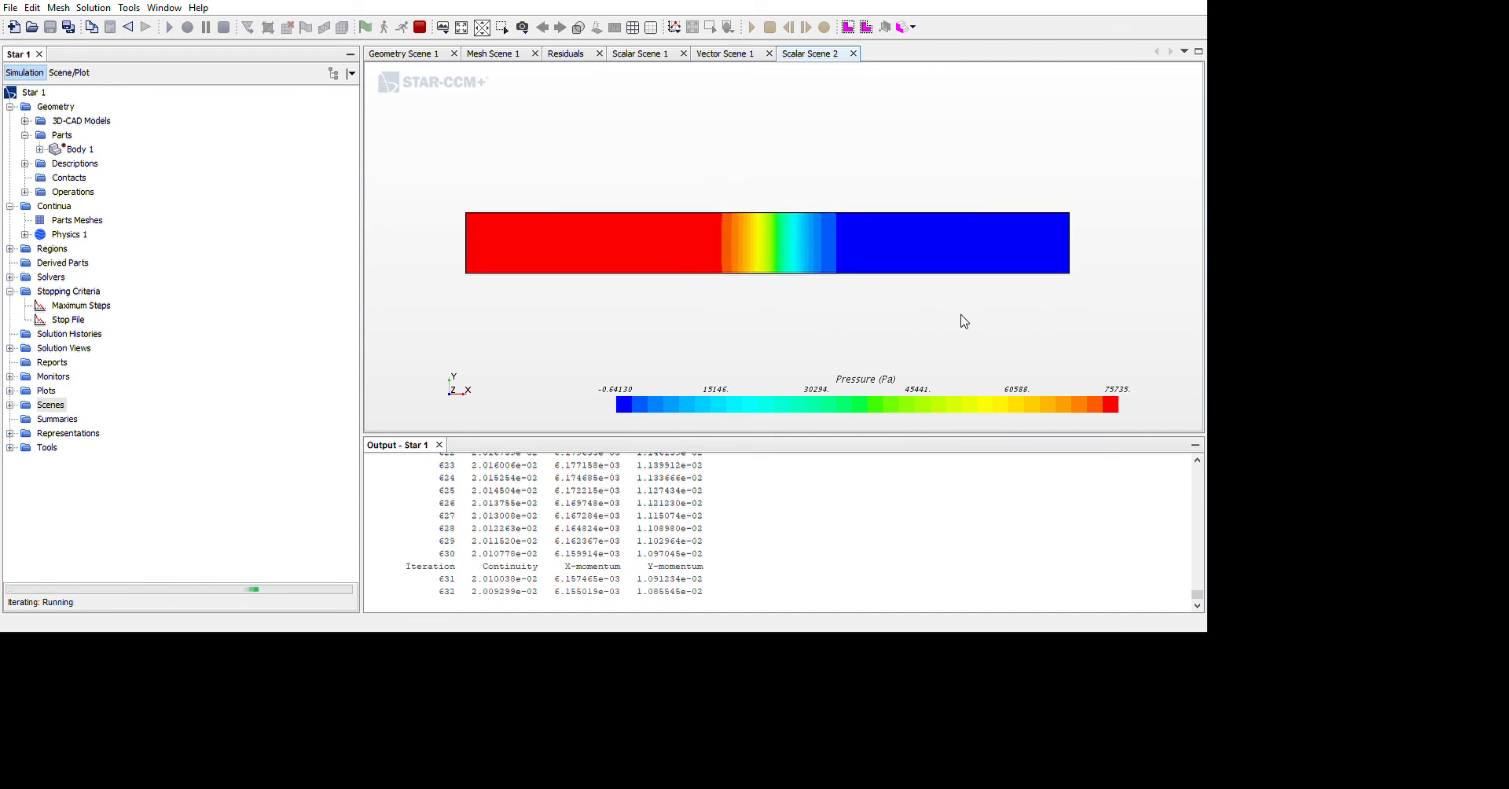
scroll(925, 326, "down", 5)
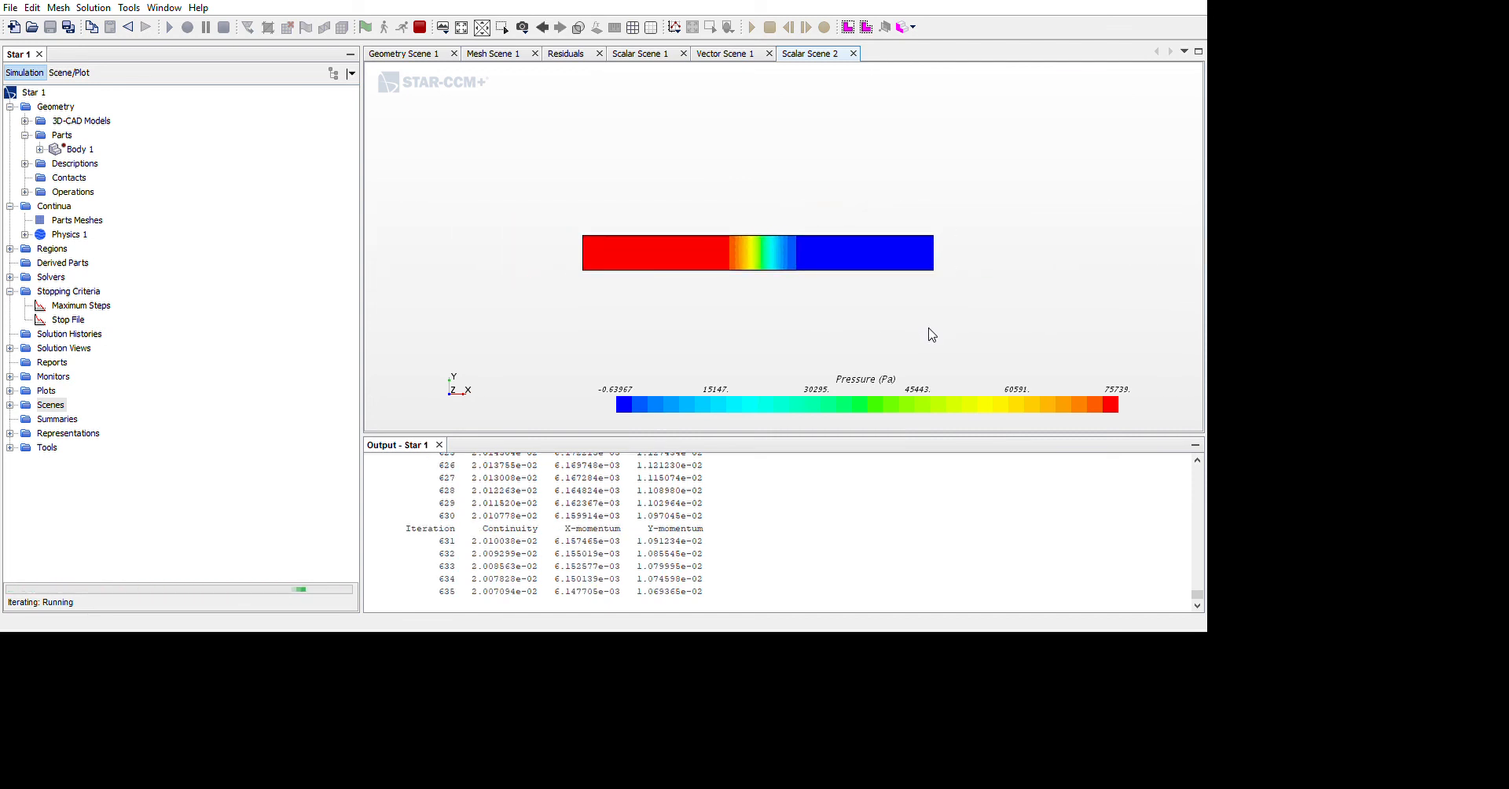
scroll(898, 334, "up", 2)
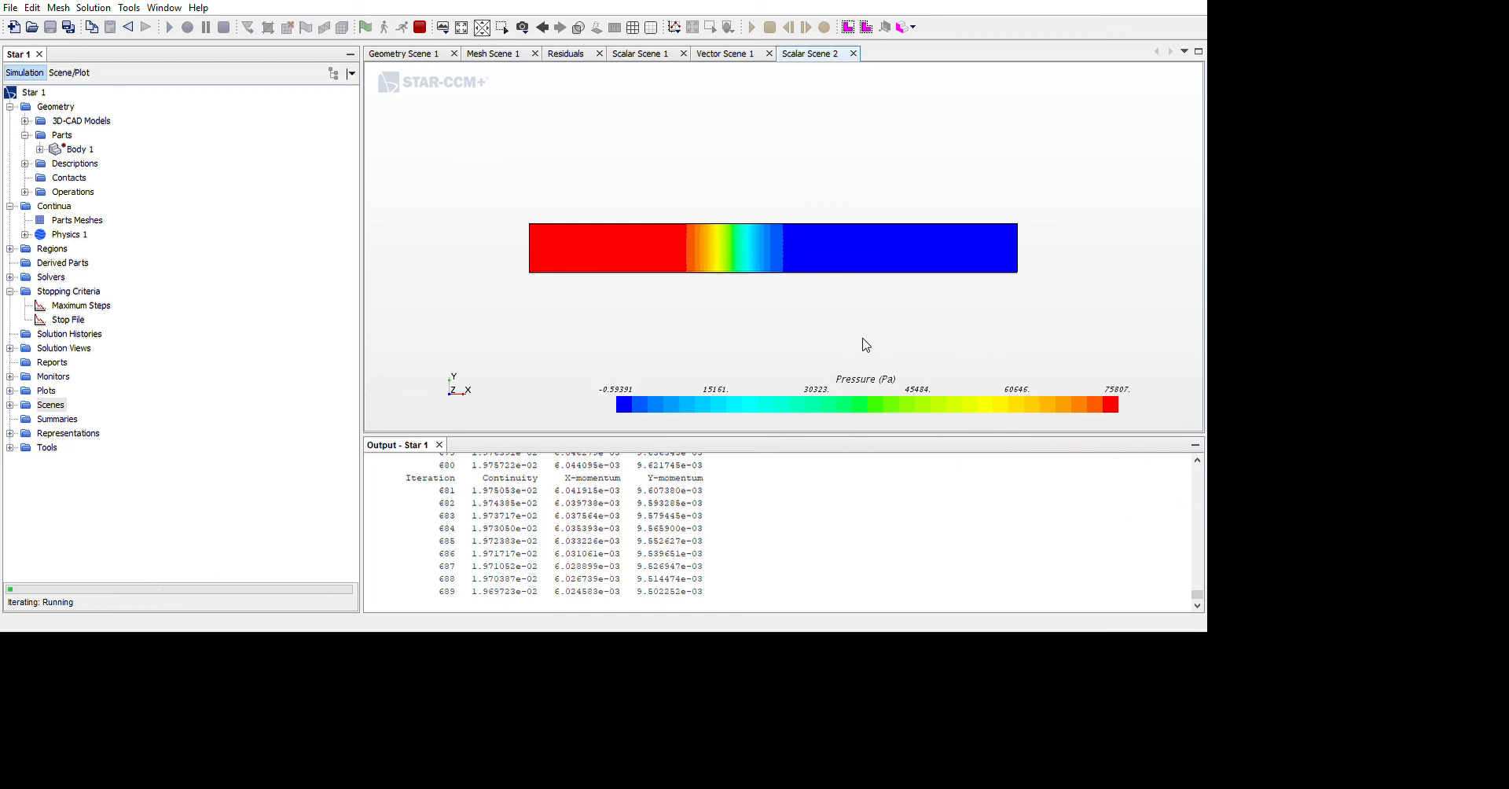
scroll(872, 318, "up", 3)
scroll(880, 338, "down", 1)
scroll(877, 353, "down", 2)
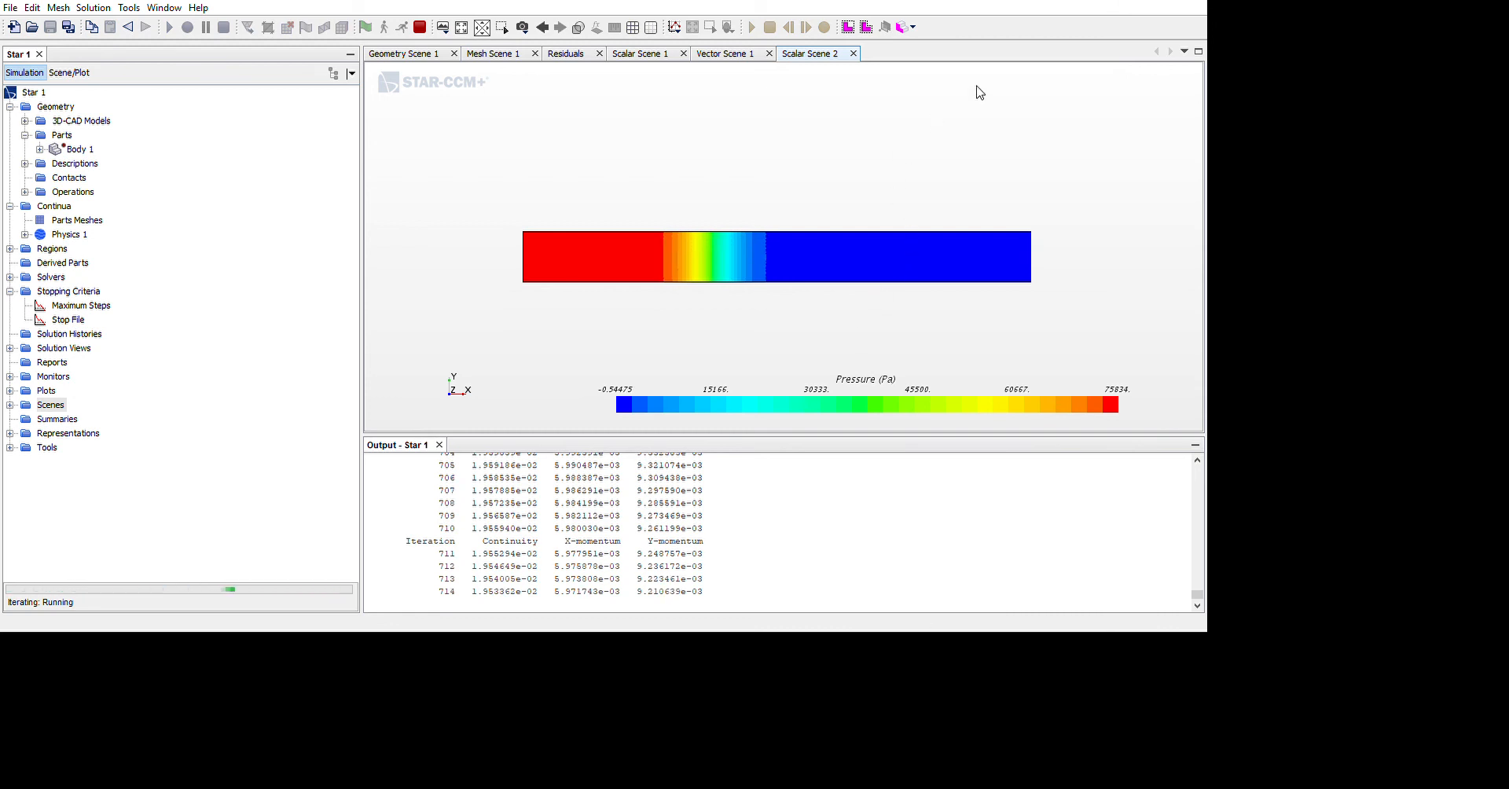
Check the residuals plot and stop the running iterations
left_click(566, 53)
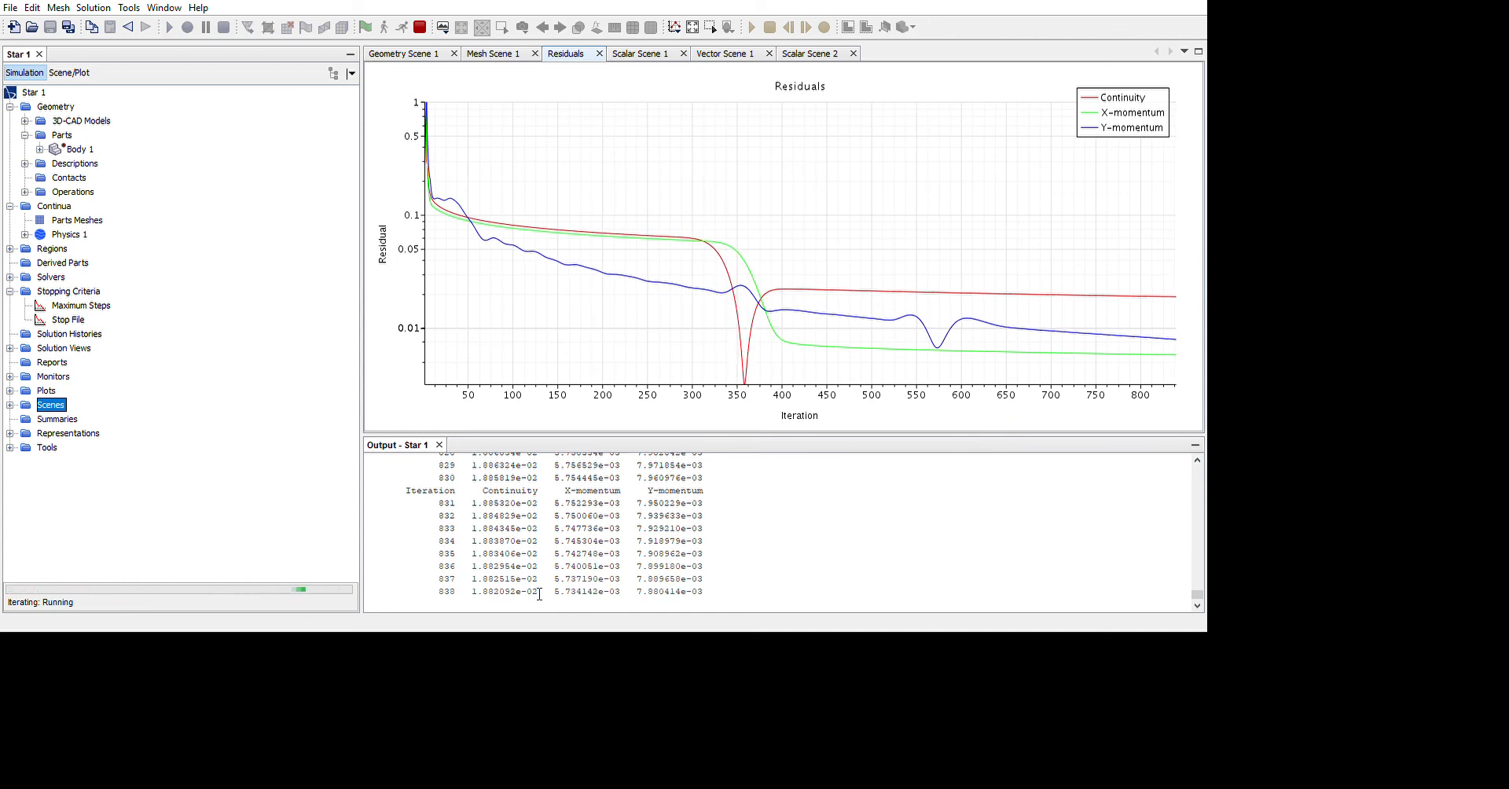
left_click(522, 28)
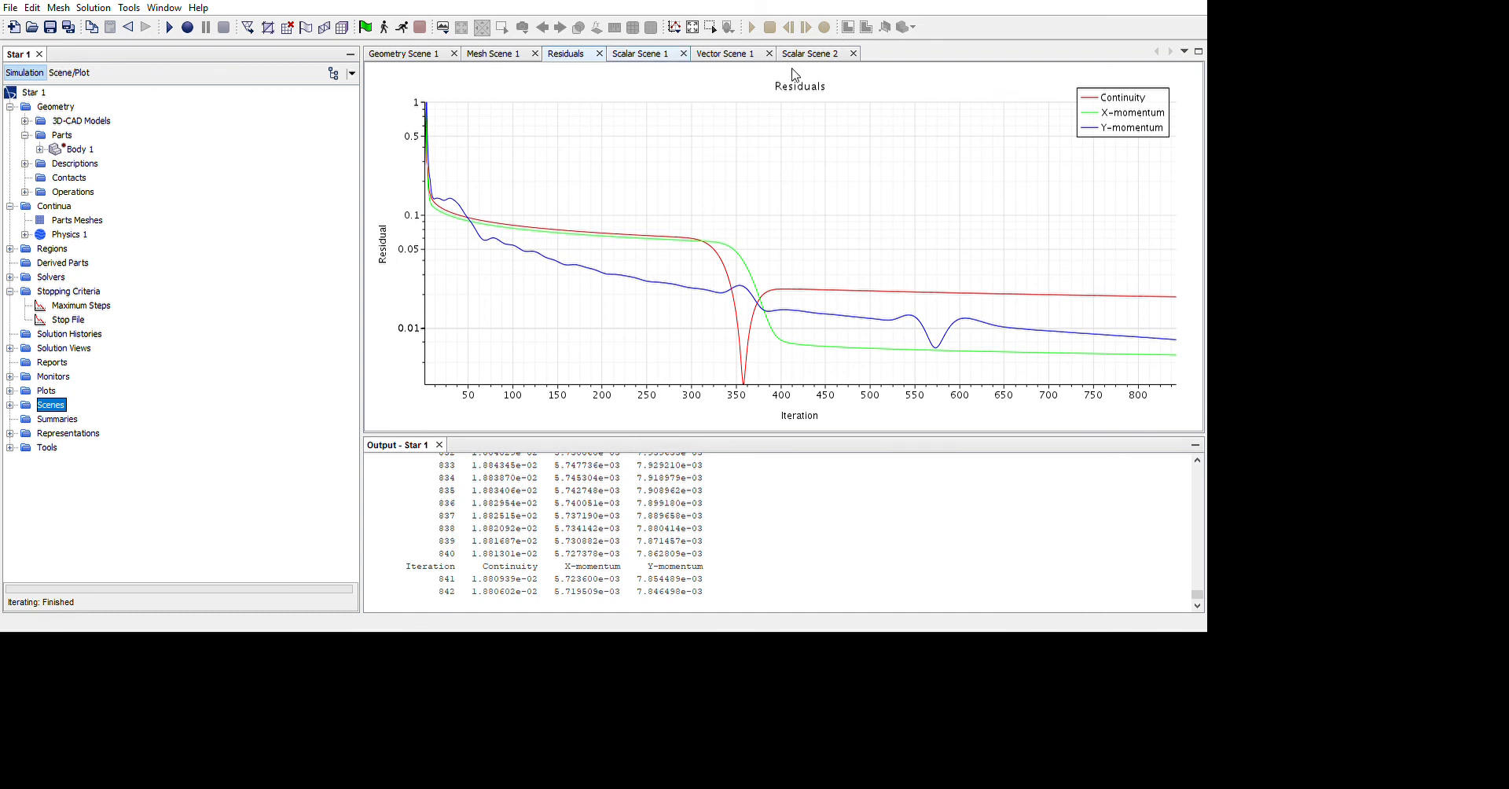
Review the velocity magnitude, pressure and velocity vector scenes of the stopped solution
left_click(633, 54)
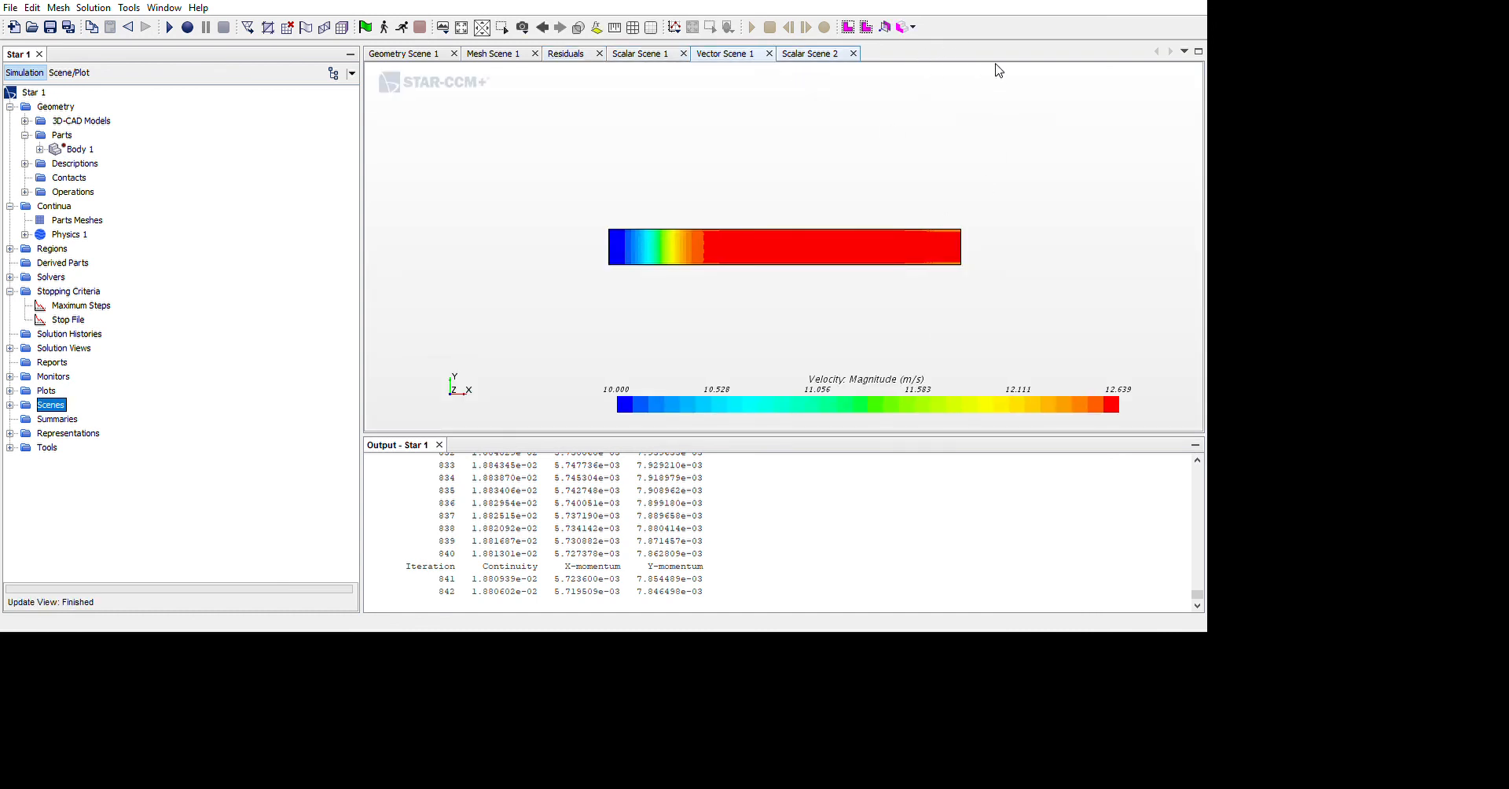
left_click(817, 53)
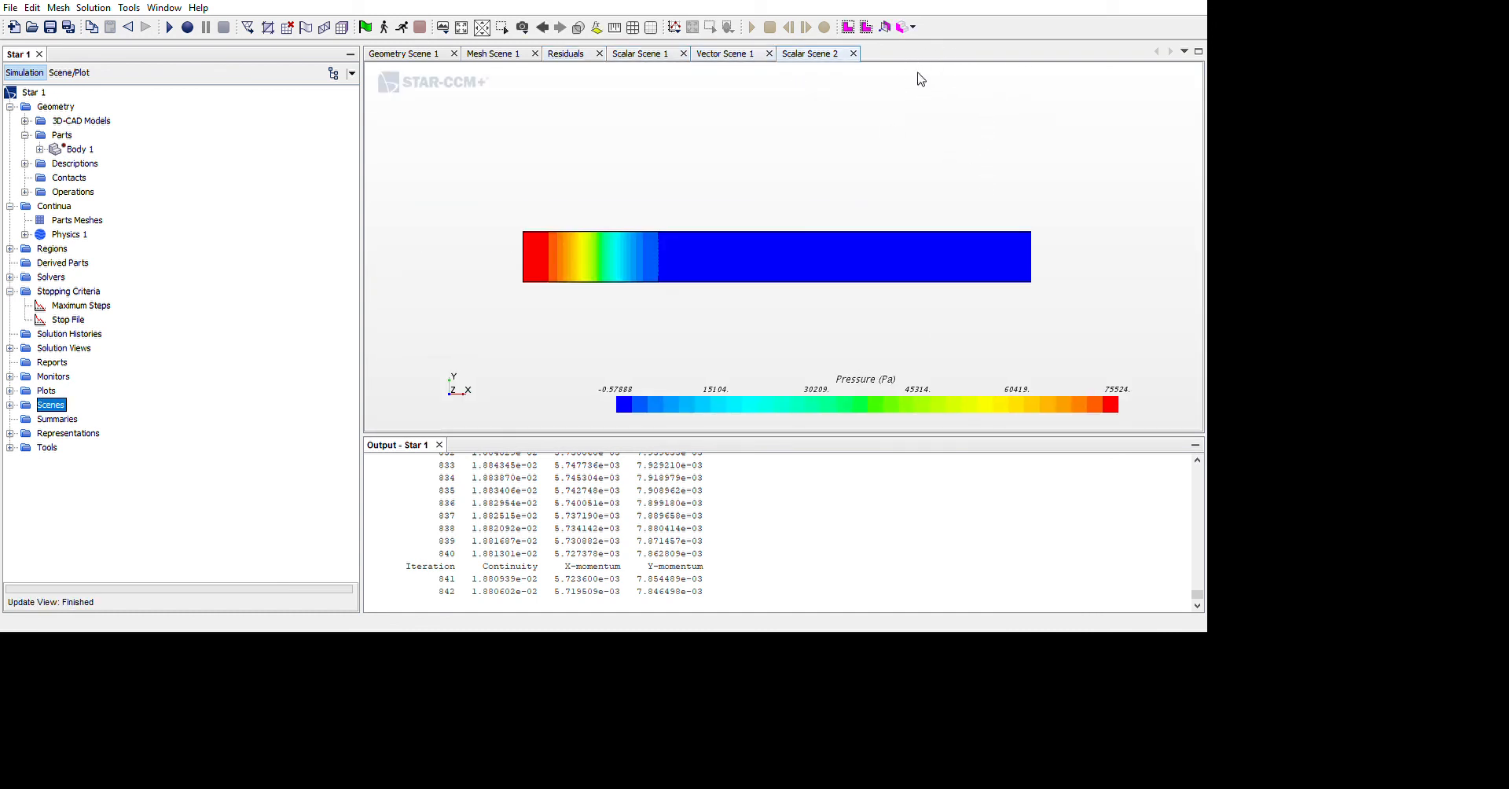
left_click(720, 54)
left_click(655, 53)
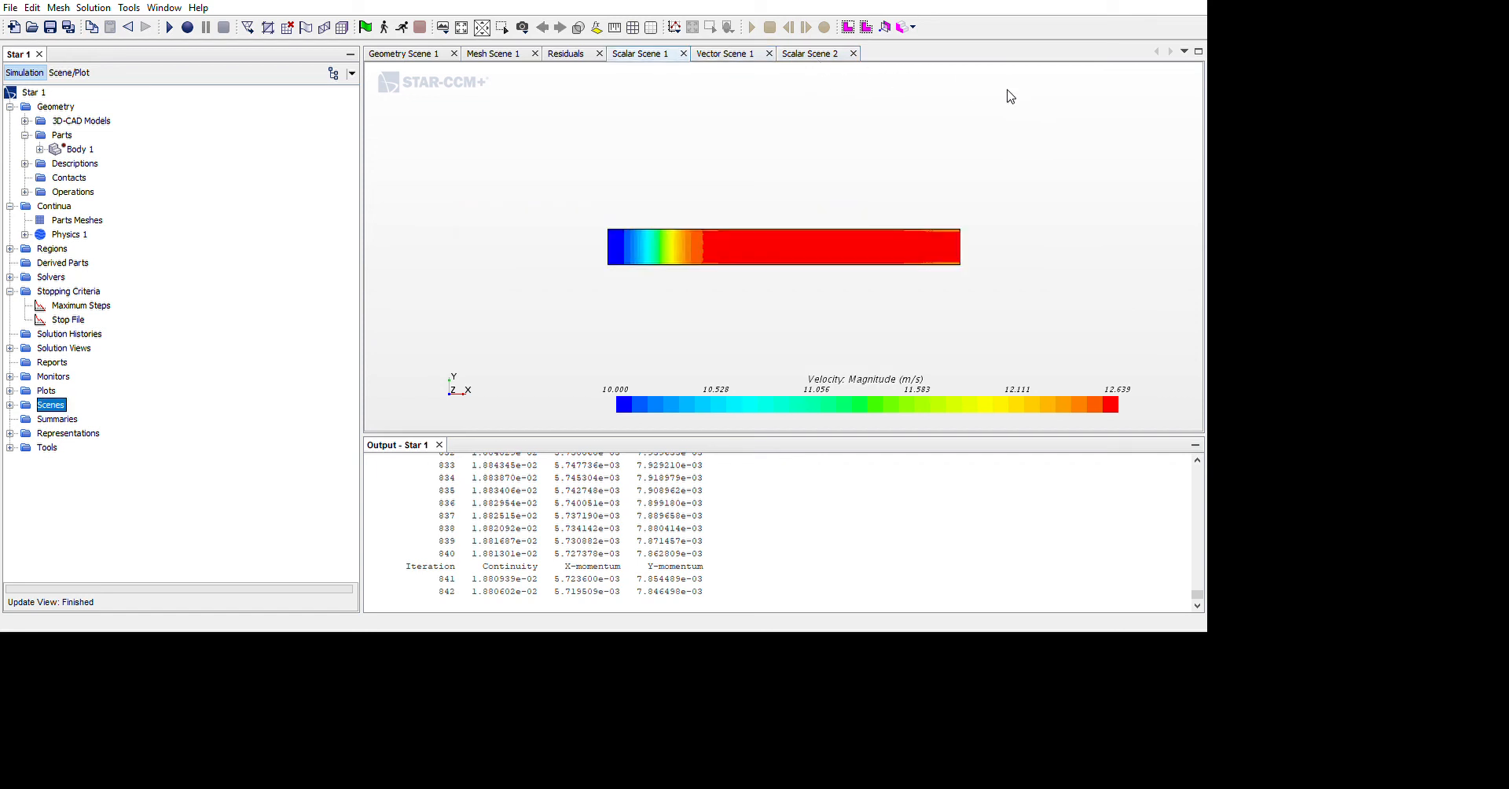